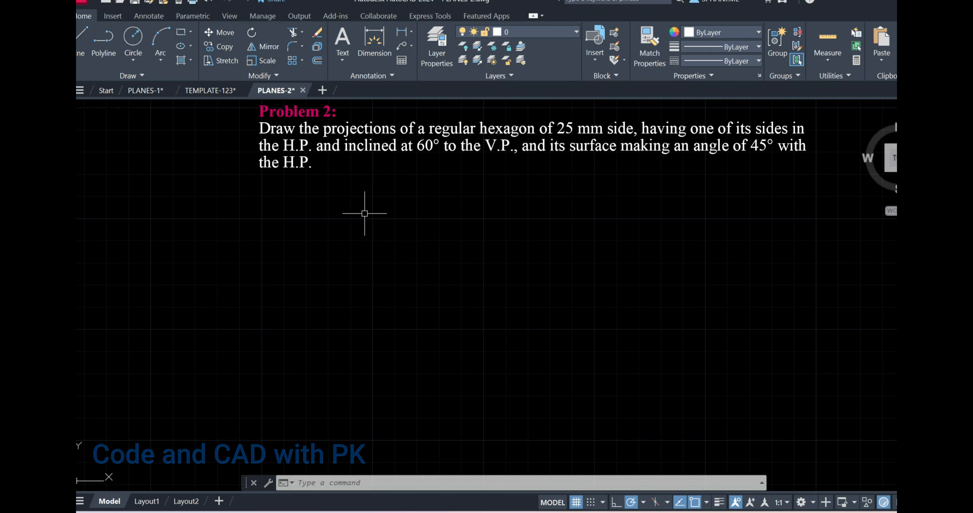
Copy the complete rectangle projection drawing from PLANES-1 into PLANES-2, placing it to the left of the Problem 2 text.
click(149, 91)
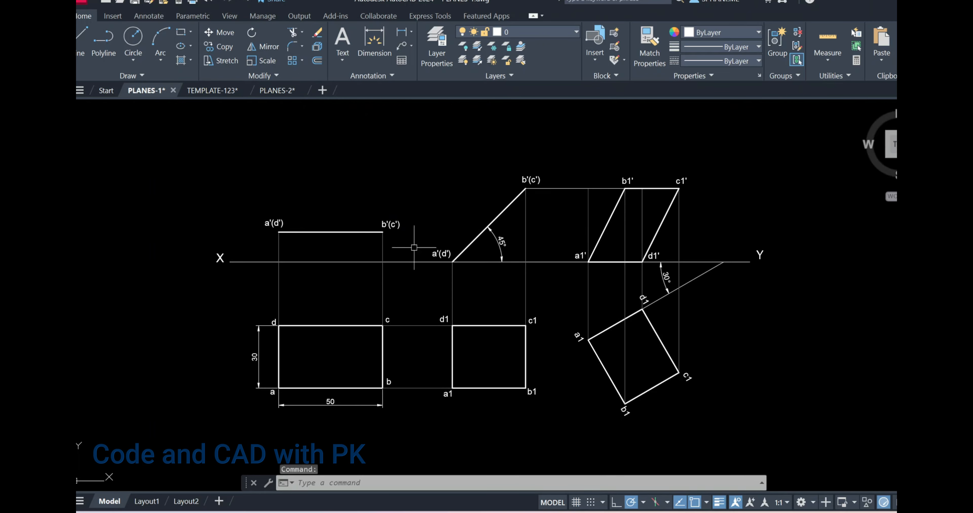
middle_drag(387, 270, 389, 246)
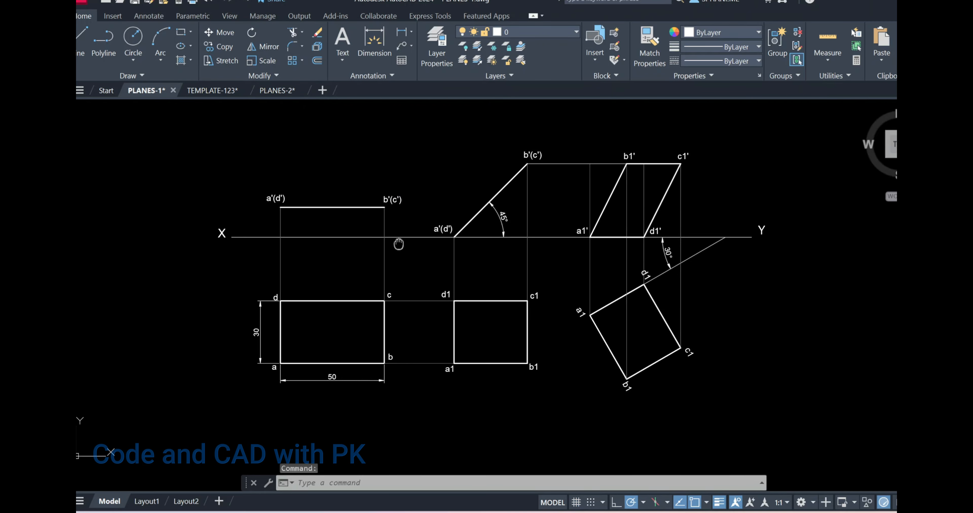
click(135, 125)
click(800, 404)
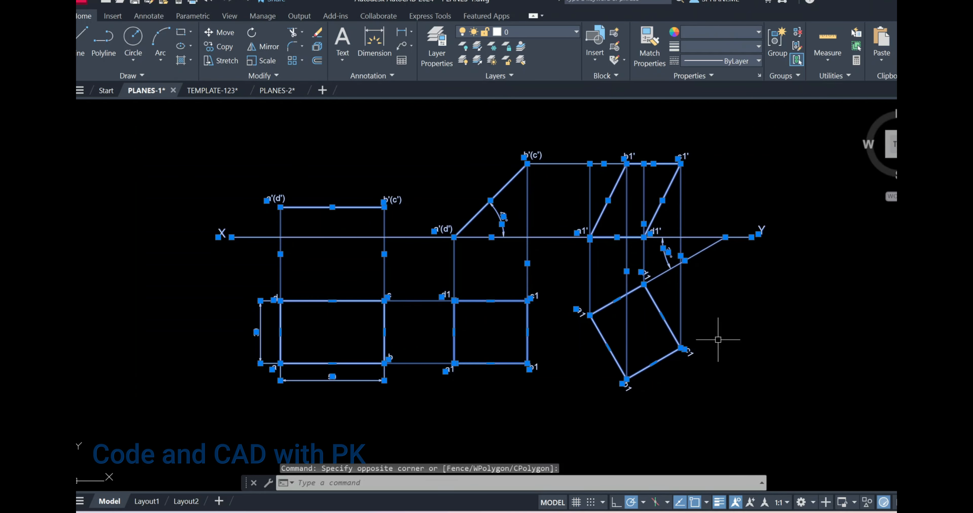
click(282, 92)
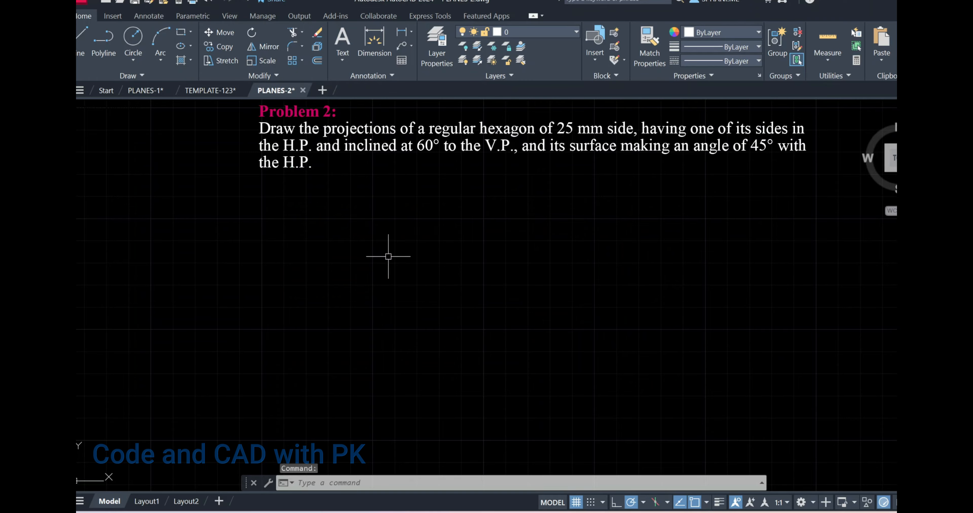
key(ctrl+v)
scroll(417, 319, down, 5)
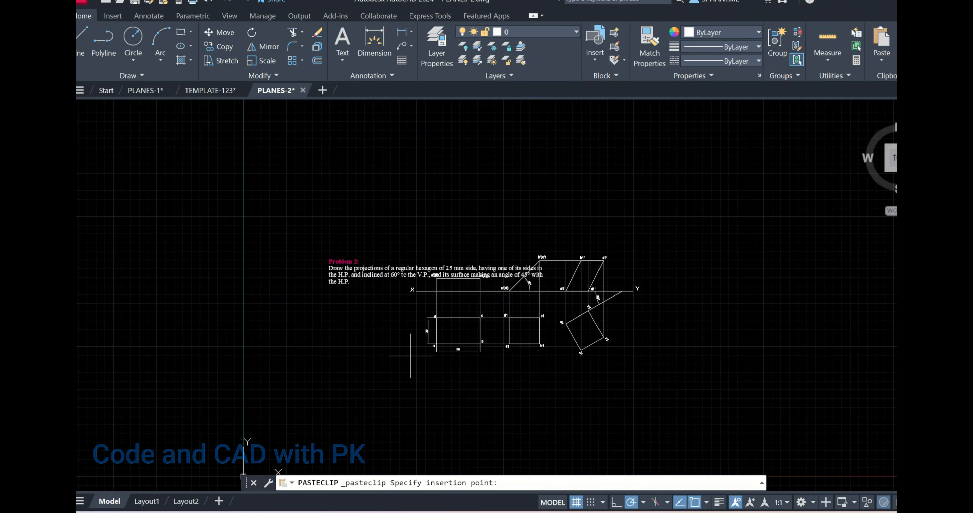
click(206, 327)
scroll(325, 291, up, 4)
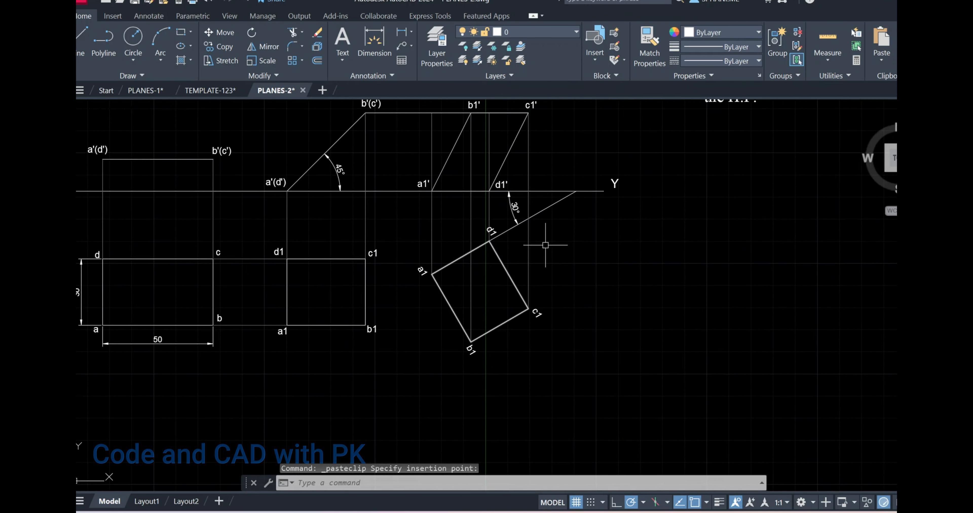
scroll(607, 232, down, 2)
middle_drag(601, 233, 580, 270)
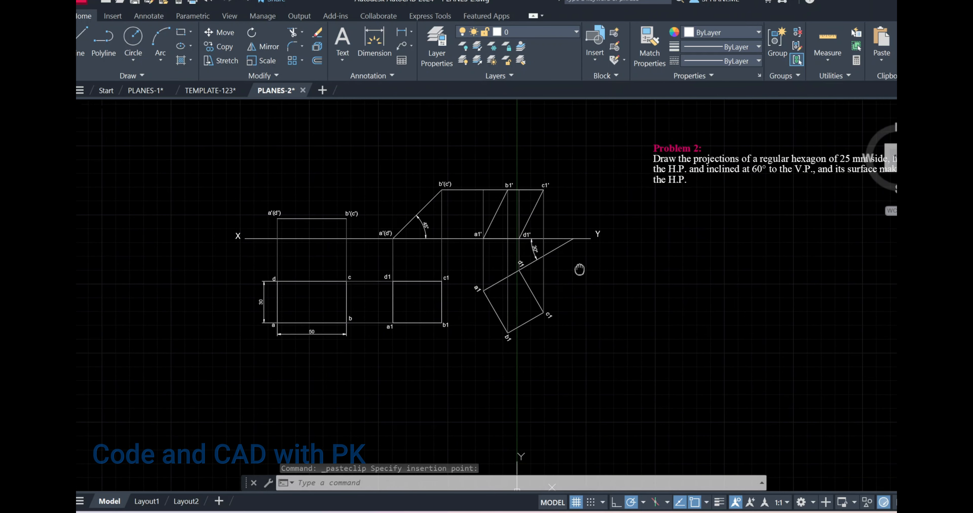
click(257, 247)
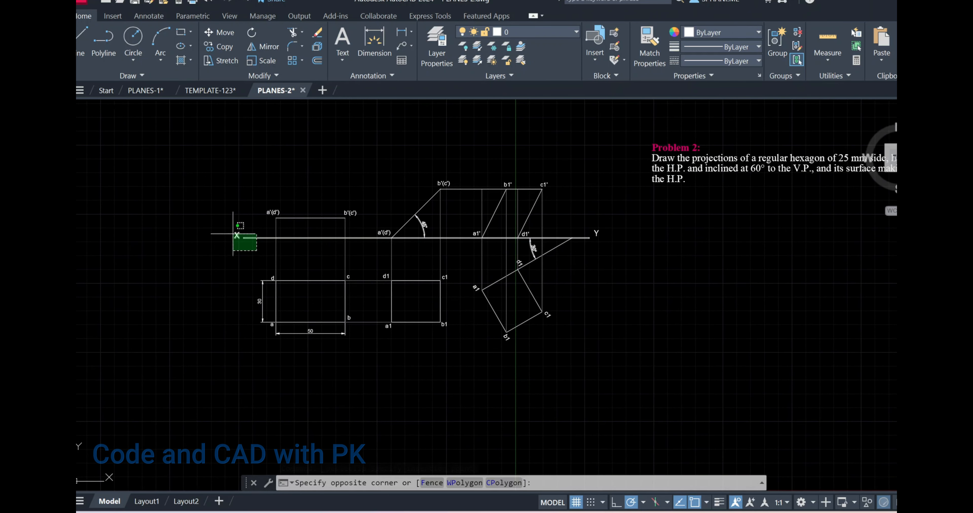
click(232, 226)
click(619, 224)
click(595, 244)
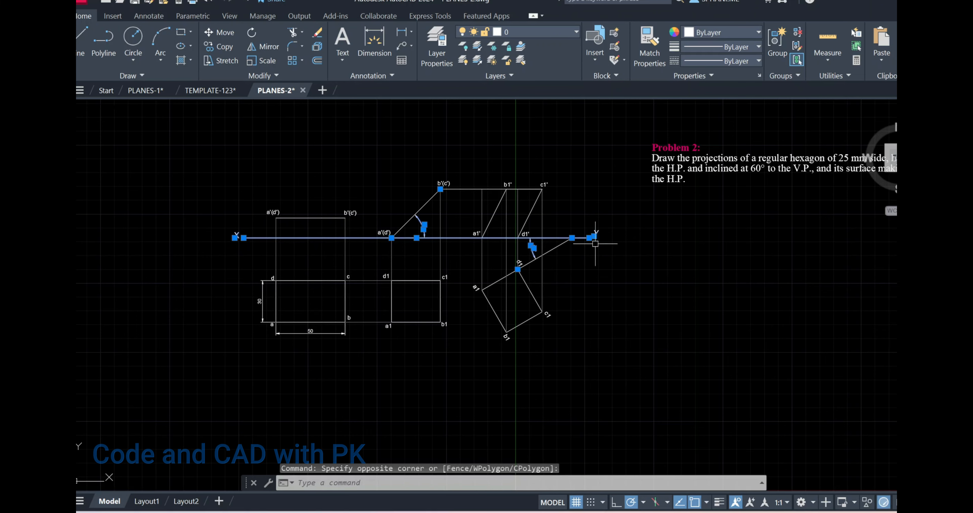
key(Escape)
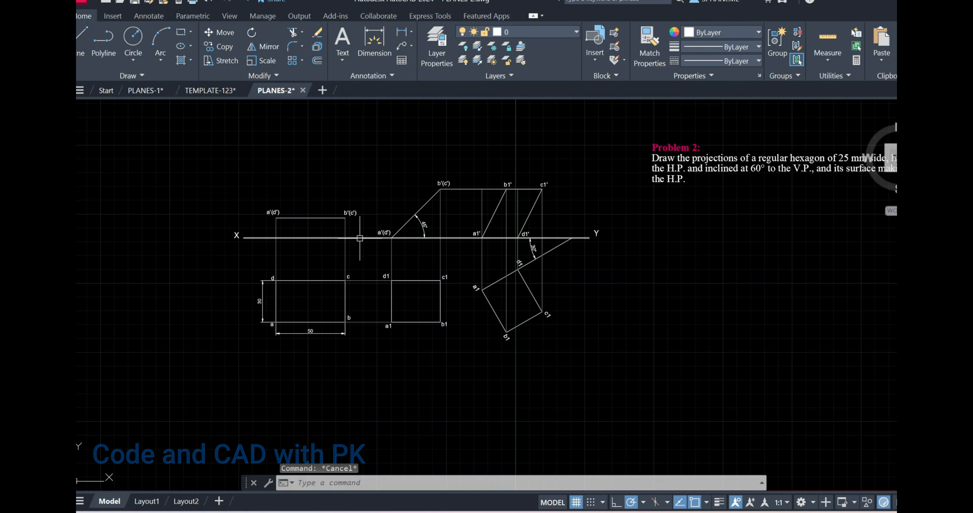
Copy the pasted drawing's reference line with its X and Y labels and paste it below the Problem 2 statement.
click(360, 238)
click(230, 221)
click(243, 256)
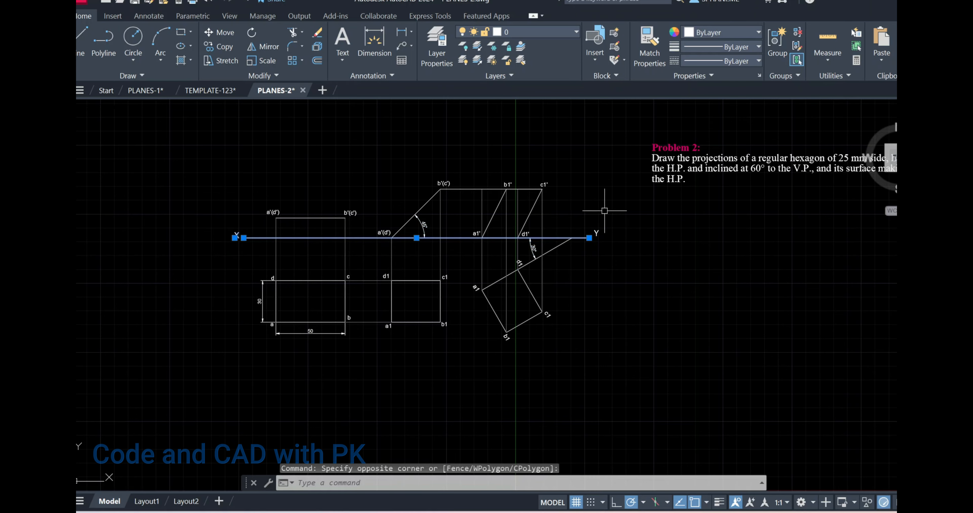
click(581, 211)
click(647, 273)
key(ctrl+c)
click(646, 291)
click(617, 302)
key(ctrl+v)
middle_drag(651, 305, 466, 307)
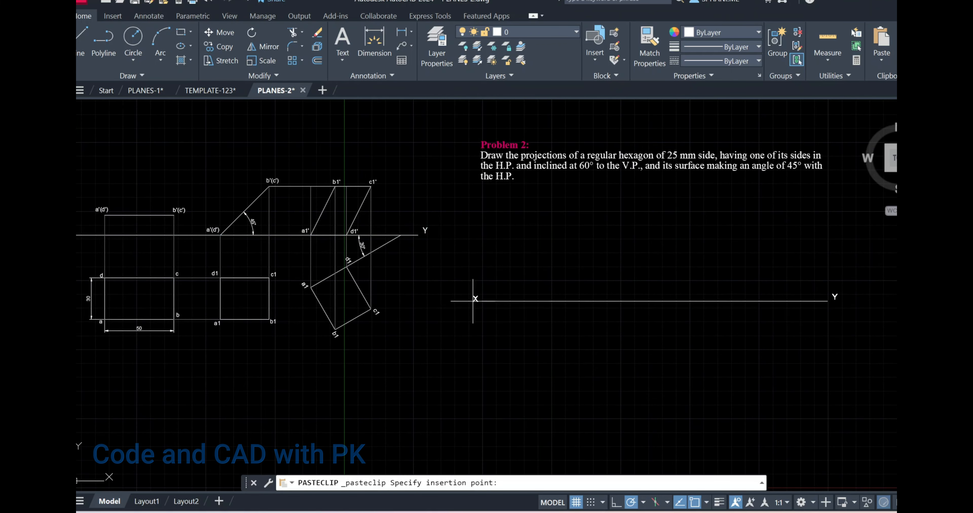
click(483, 292)
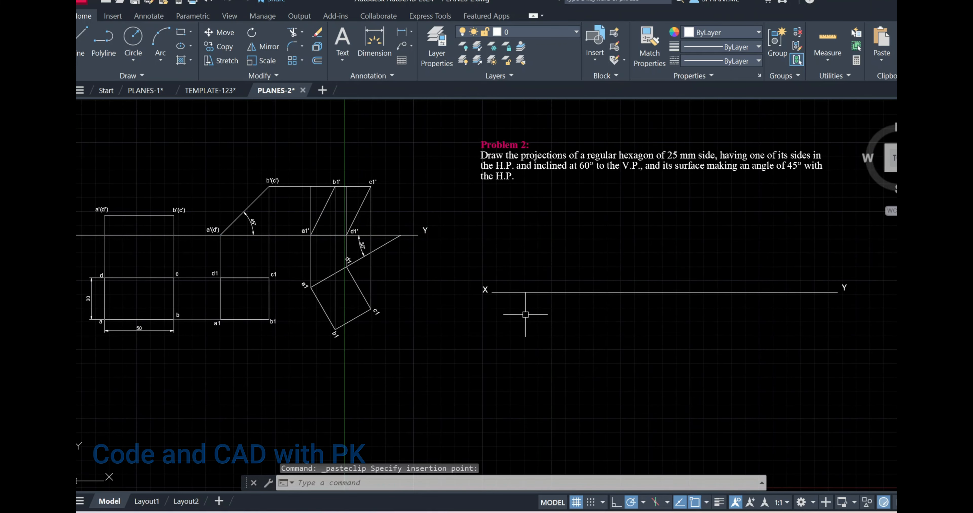
Move the new XY line with its X and Y labels slightly left beneath the problem statement.
scroll(519, 285, up, 2)
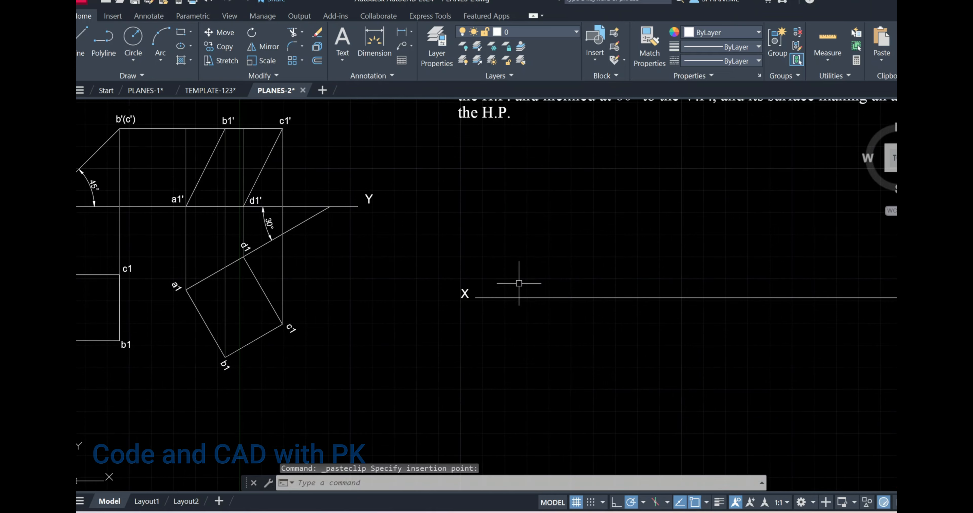
middle_drag(519, 282, 462, 272)
scroll(455, 248, down, 2)
middle_drag(525, 239, 430, 261)
scroll(478, 201, up, 2)
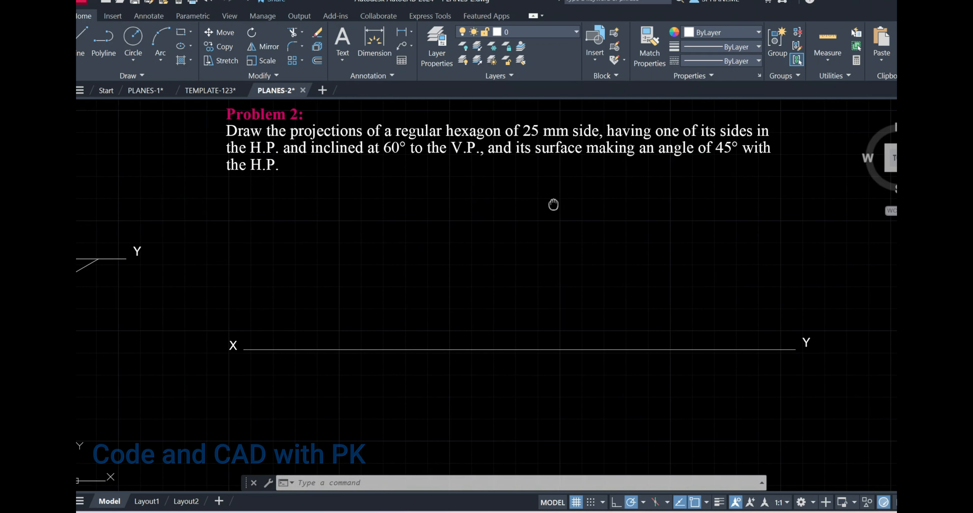
middle_drag(553, 206, 568, 184)
text(m)
key(Return)
click(234, 250)
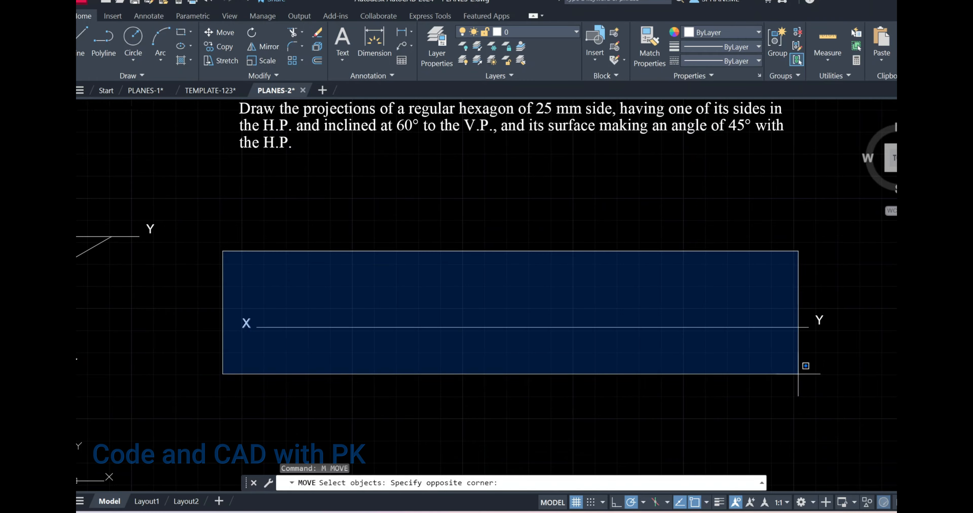
click(848, 363)
key(Return)
click(851, 361)
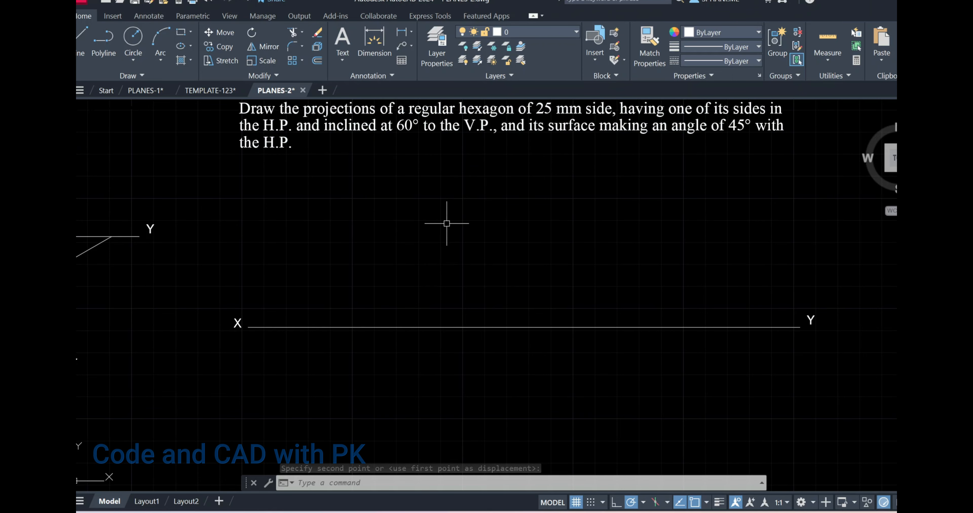
middle_drag(449, 219, 457, 143)
middle_drag(345, 282, 354, 224)
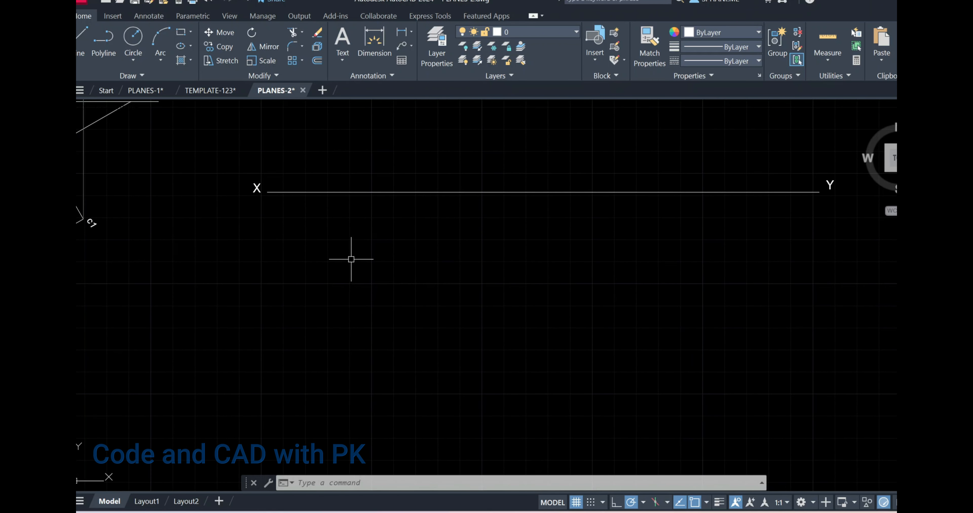
key(Return)
scroll(562, 274, down, 3)
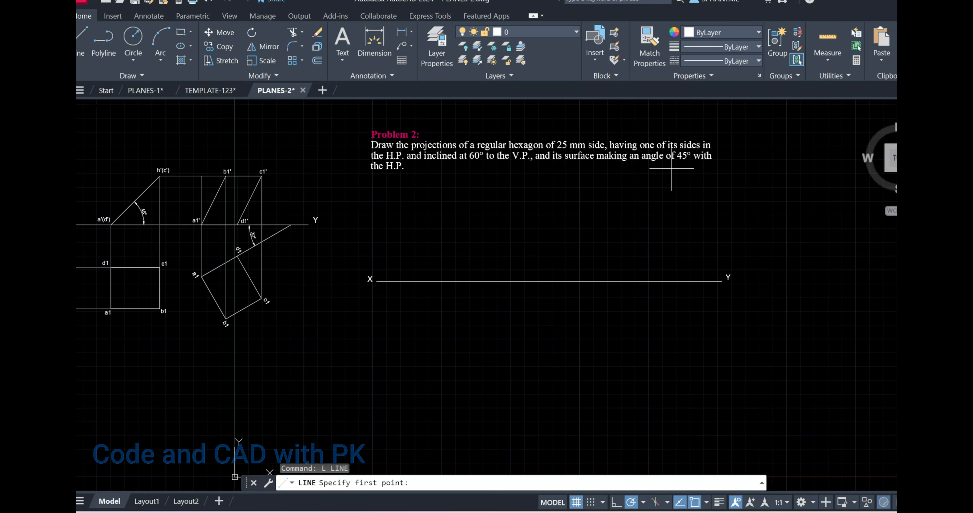
scroll(585, 164, up, 2)
key(Escape)
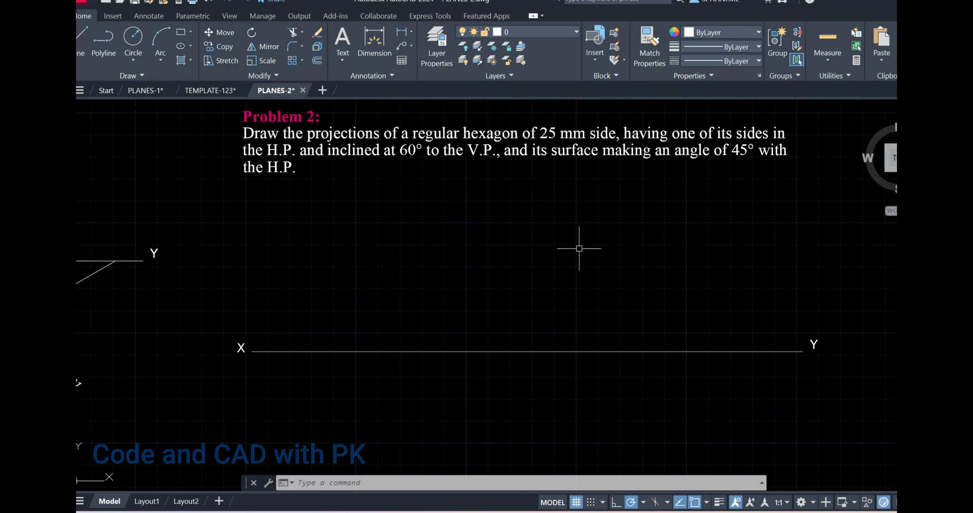
Draw a 25 mm vertical line below the new XY line, near its X end.
mouse_move(546, 313)
middle_down()
mouse_move(563, 275)
mouse_move(556, 264)
middle_up()
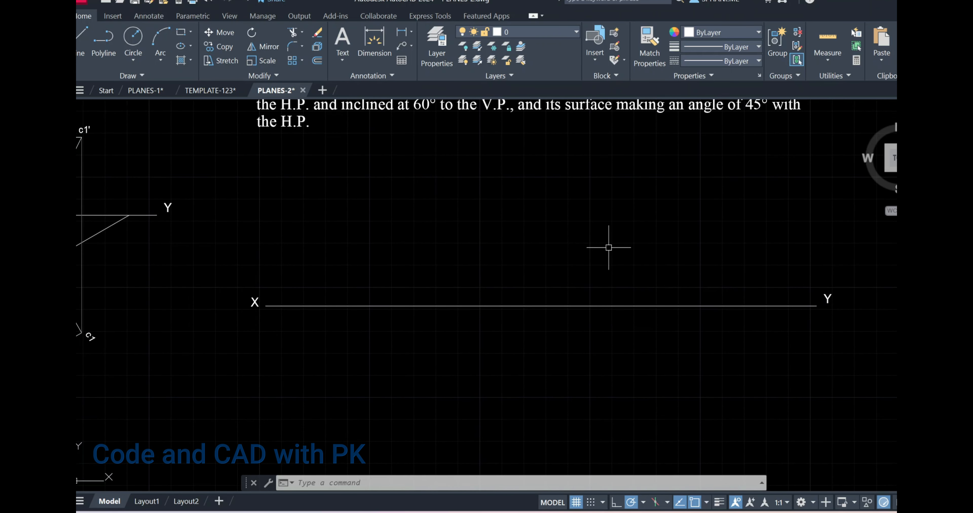
scroll(608, 247, down, 2)
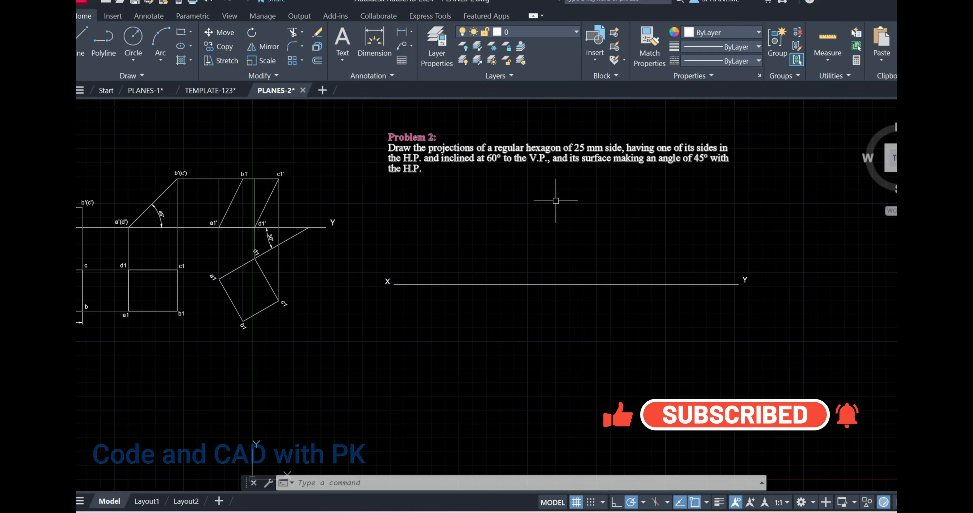
scroll(460, 321, up, 2)
middle_drag(461, 321, 469, 256)
text(L)
key(Return)
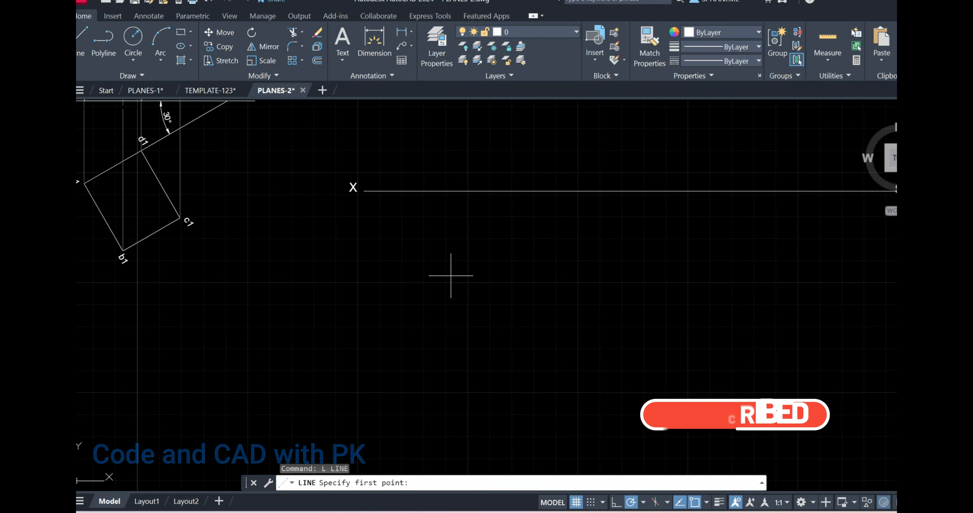
click(436, 265)
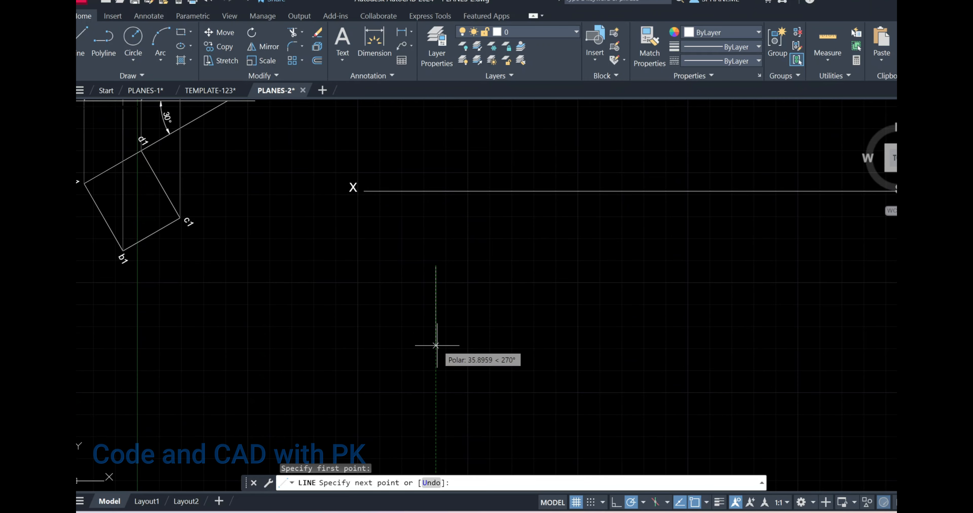
text(25)
key(Return)
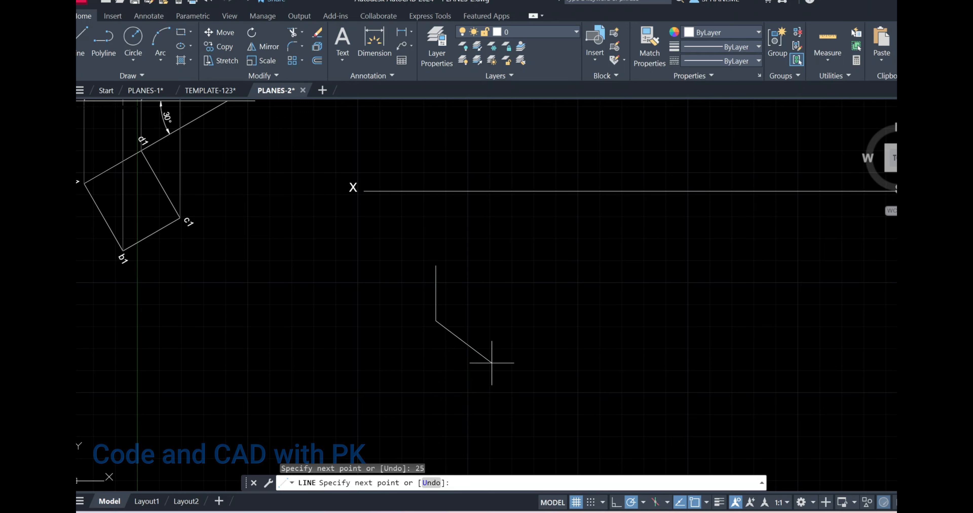
key(Escape)
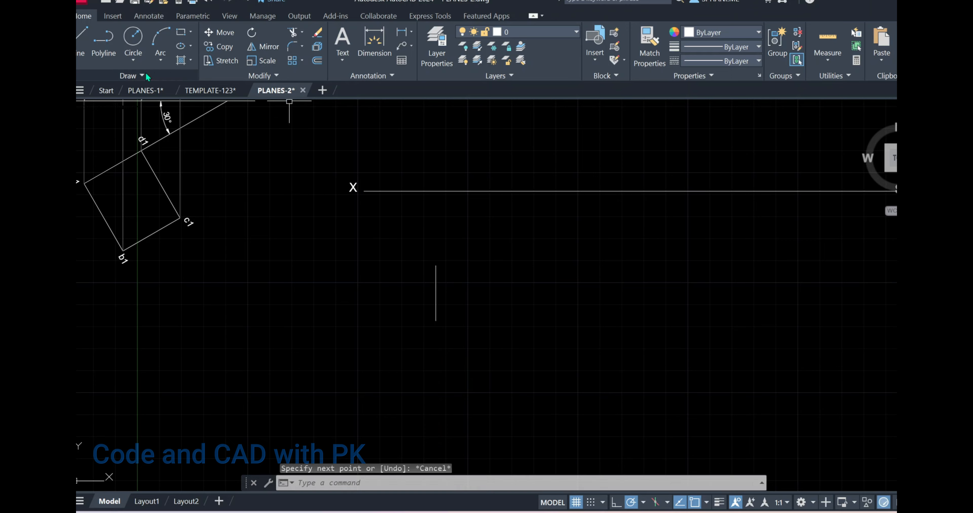
Draw a six-sided polygon by its edge, using the upper and lower ends of the 25 mm vertical line.
click(192, 32)
click(205, 68)
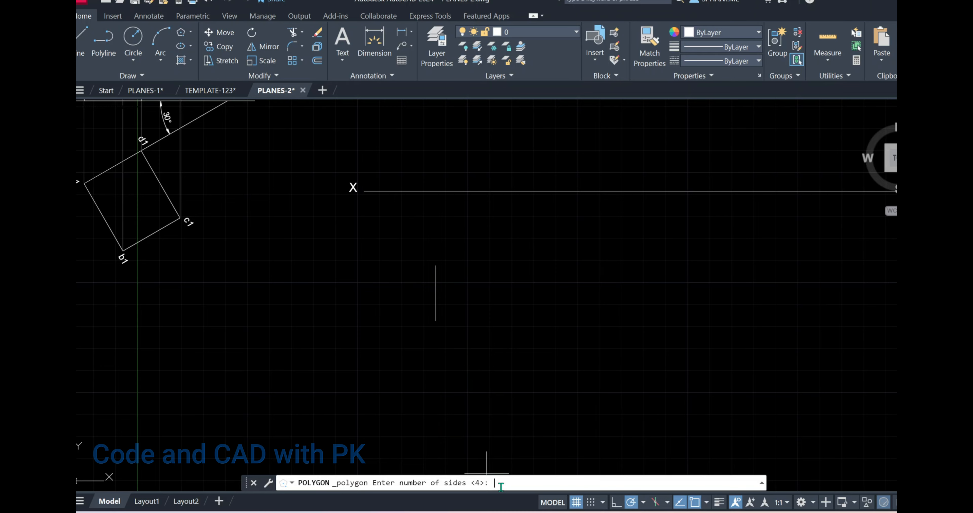
text(6)
key(Return)
click(476, 484)
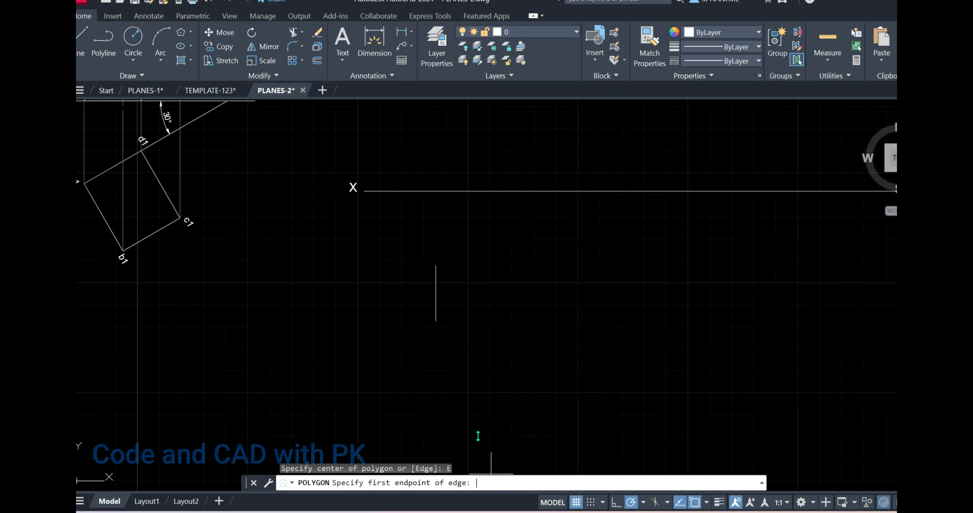
click(436, 265)
click(436, 320)
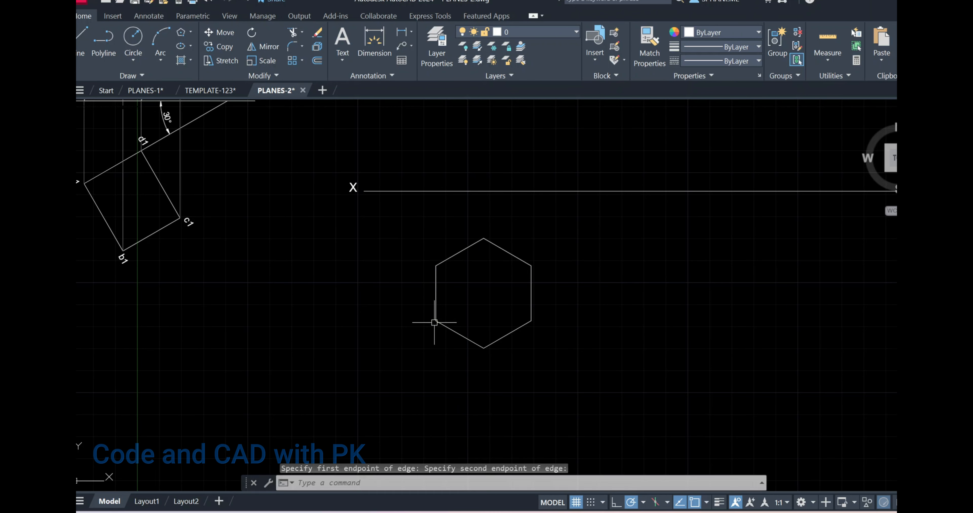
Erase the separate vertical construction line that coincides with the hexagon's left edge.
click(411, 226)
click(460, 344)
text(e)
key(Return)
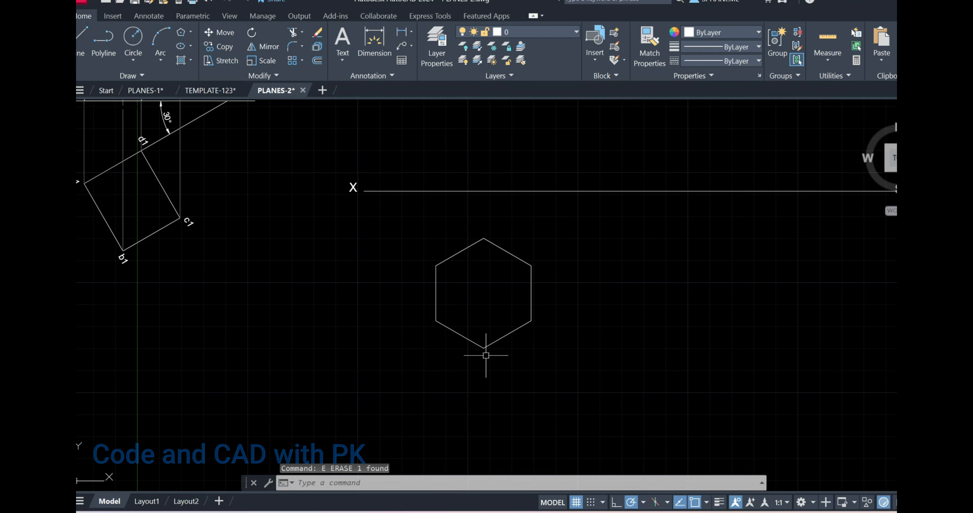
Copy the corner label "a" from the 50 × 30 rectangle's top view to the new hexagon's lower-left vertex.
scroll(564, 333, down, 2)
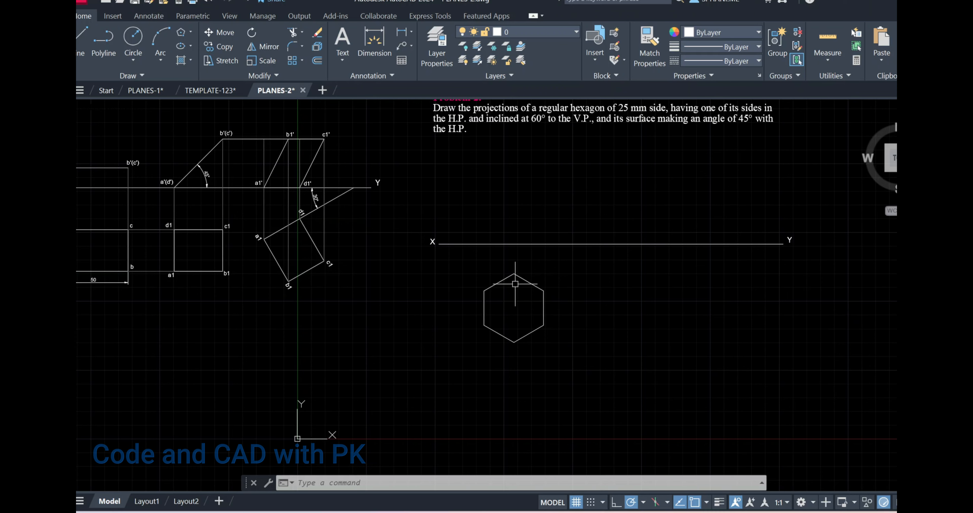
scroll(515, 284, up, 2)
middle_drag(514, 279, 683, 332)
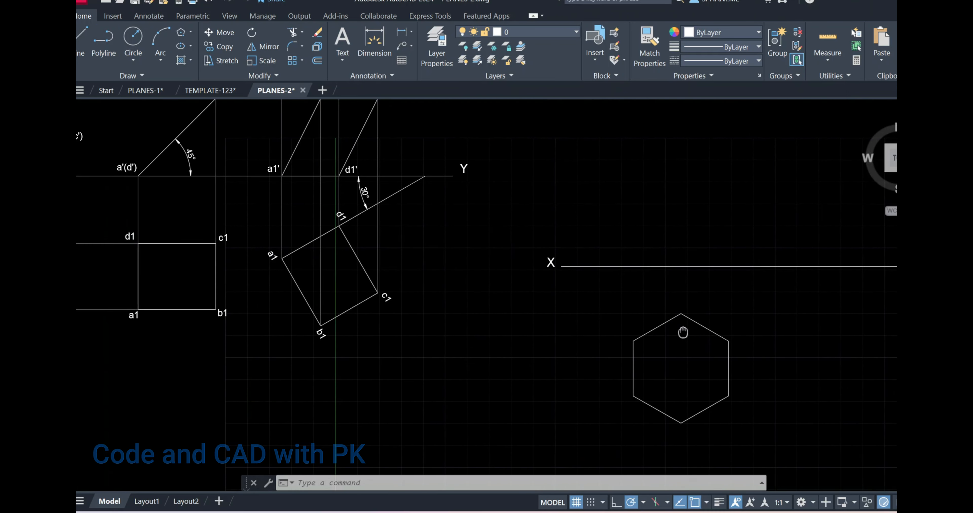
middle_drag(257, 331, 467, 330)
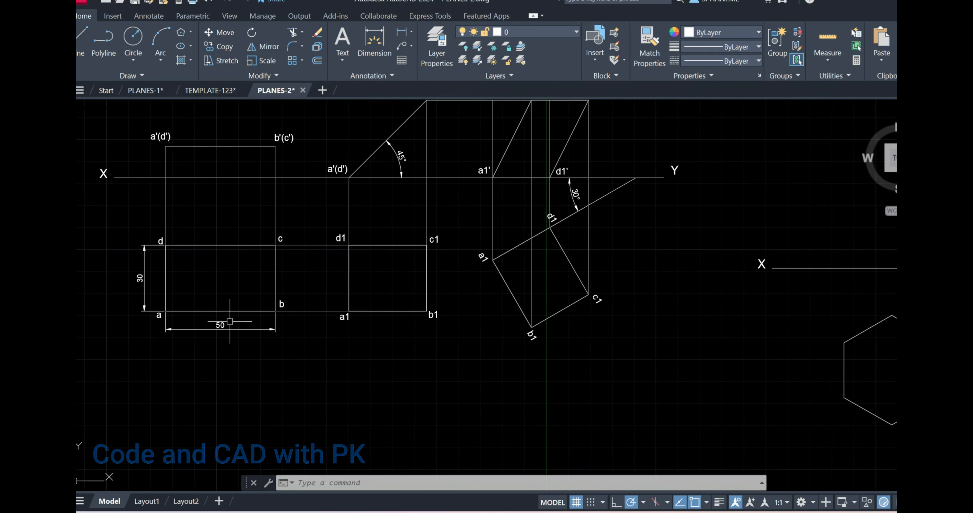
scroll(146, 323, up, 2)
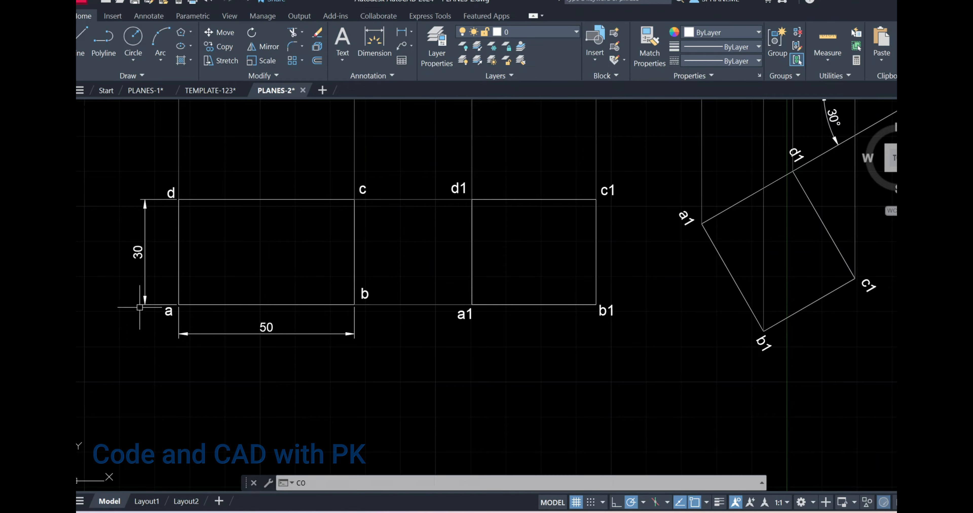
key(Return)
click(153, 296)
click(173, 334)
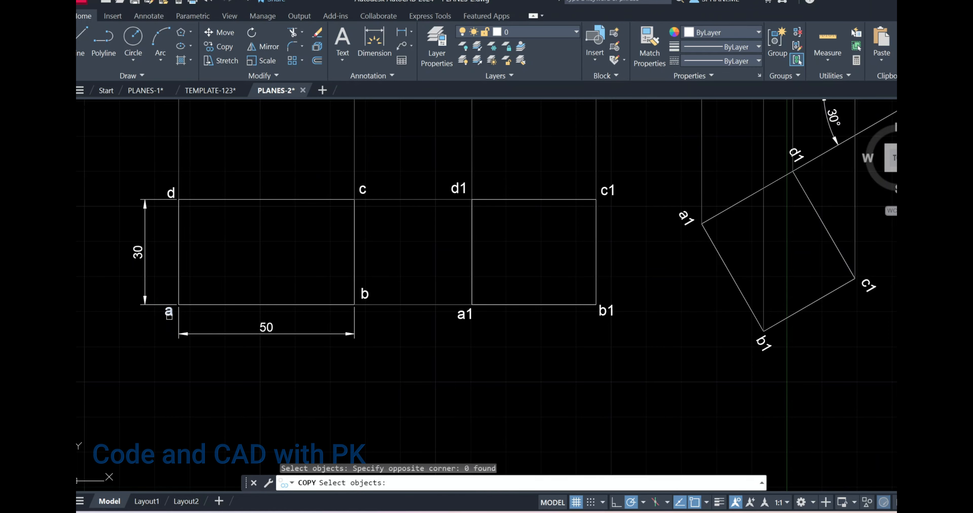
click(169, 317)
key(Return)
click(189, 379)
middle_drag(667, 379, 236, 383)
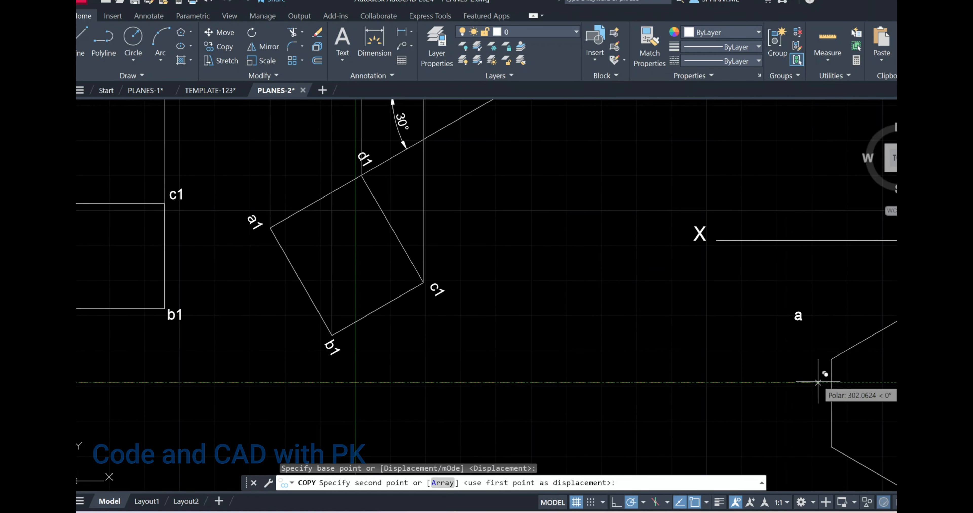
middle_drag(817, 382, 436, 245)
scroll(504, 348, up, 2)
click(449, 461)
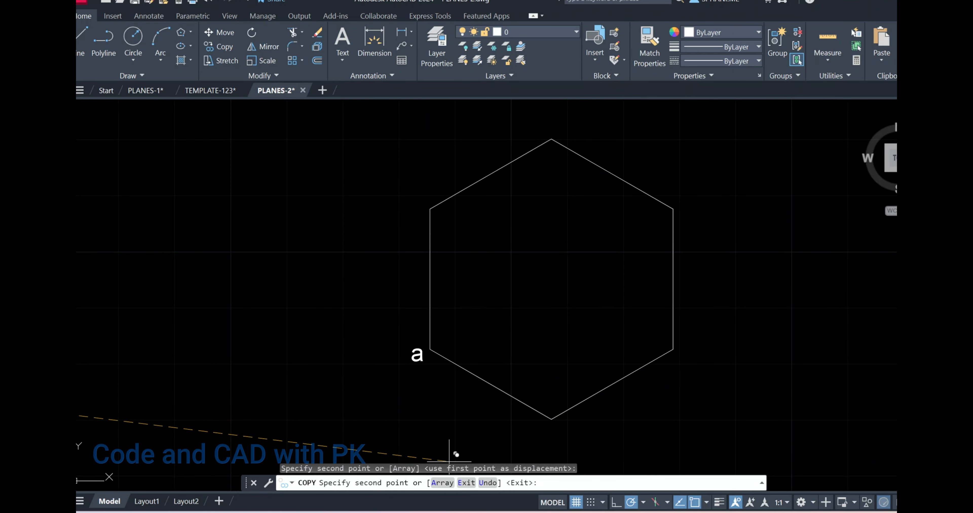
Place further copies of the label "a" beside the hexagon's remaining five vertices.
middle_drag(551, 365, 493, 201)
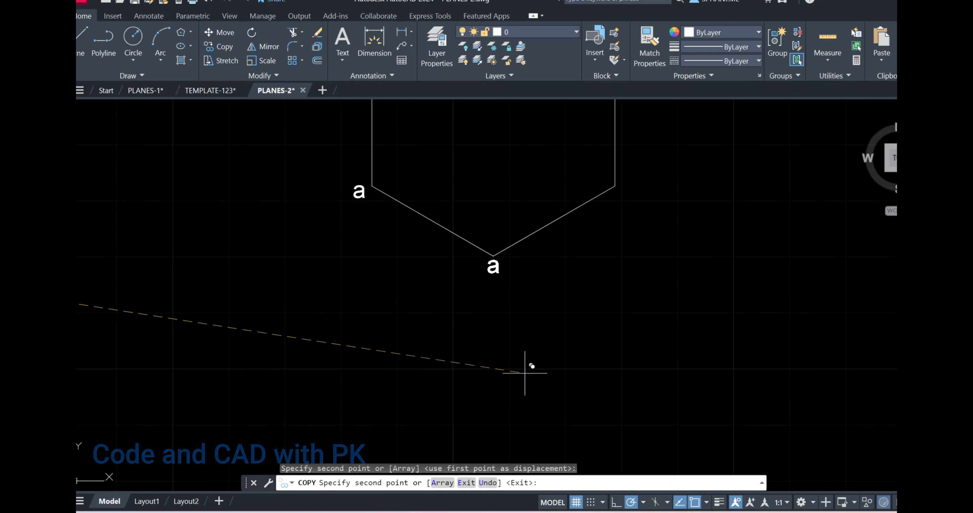
click(663, 288)
middle_drag(675, 289, 679, 403)
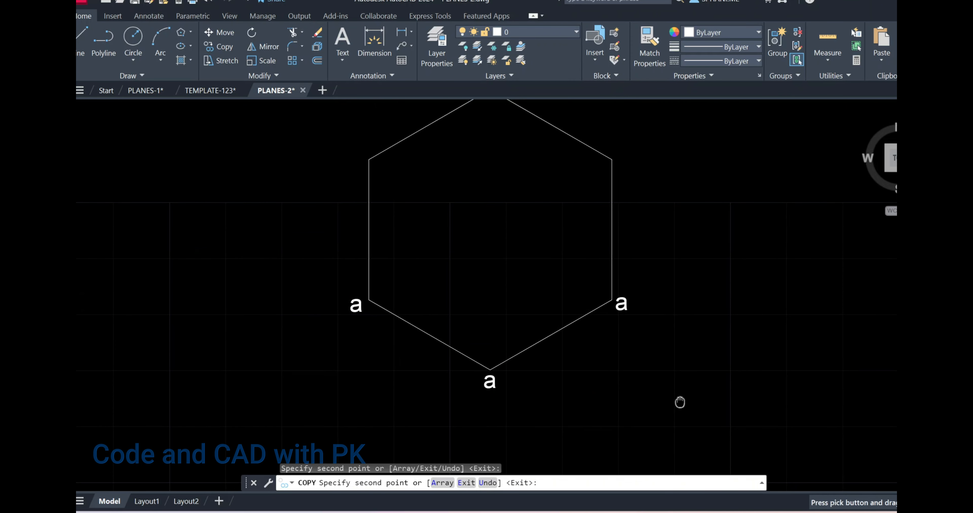
middle_drag(658, 261, 677, 321)
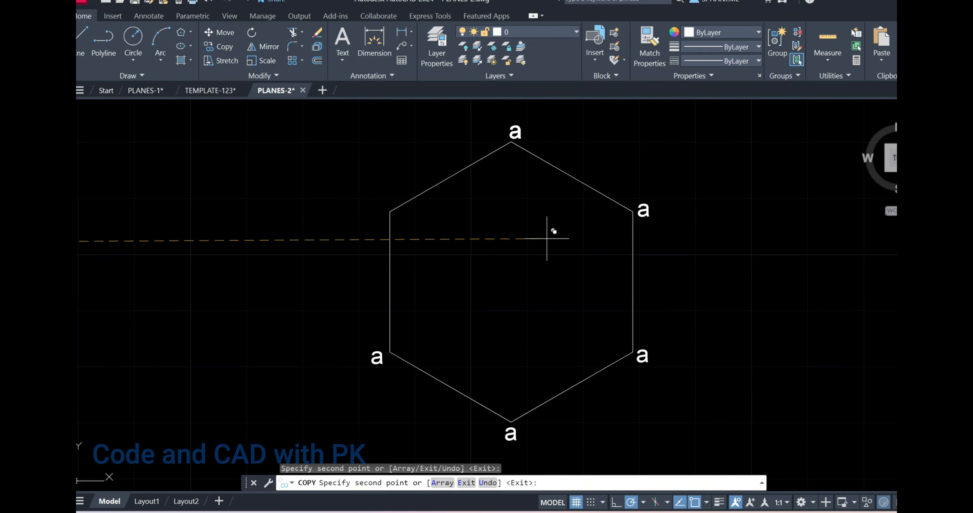
click(410, 310)
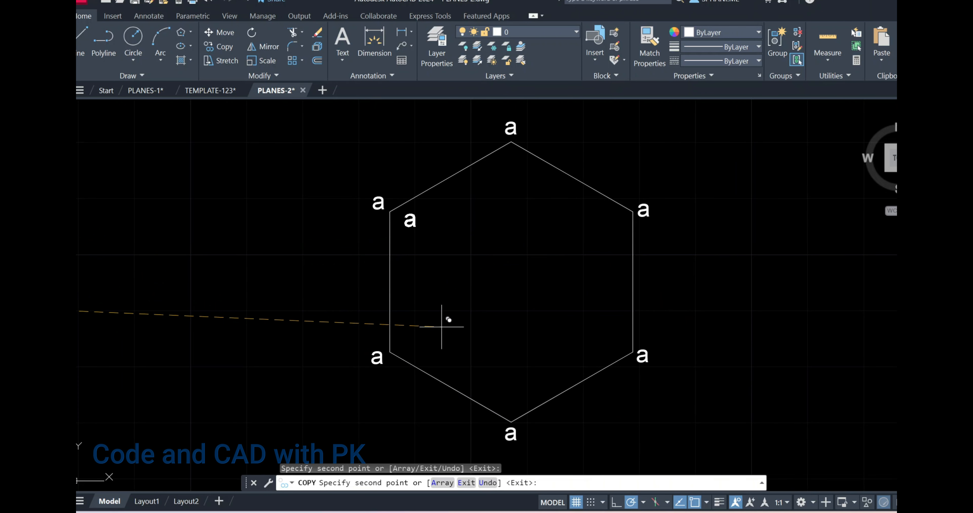
key(Escape)
Change the labels at the hexagon's bottom, lower-right and upper-right vertices to b, c and d.
text(ED)
key(Return)
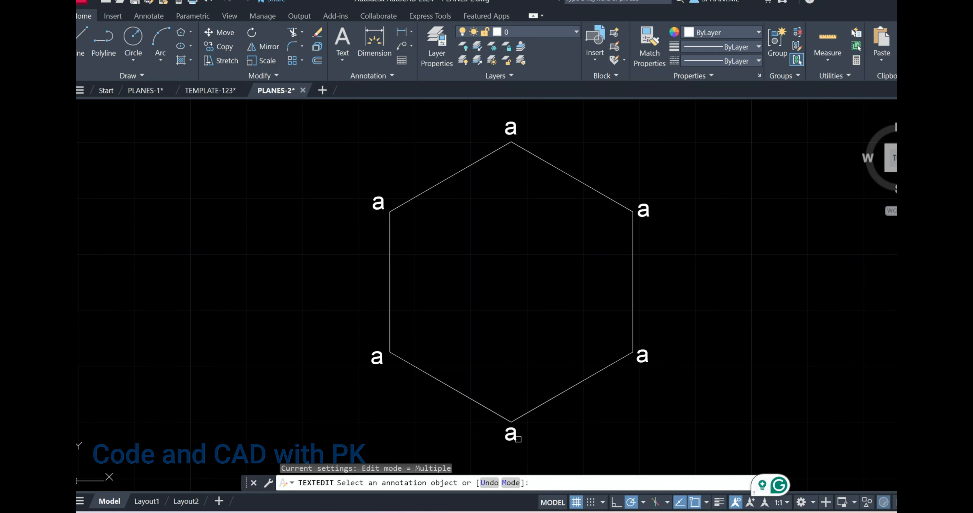
click(511, 436)
text(B)
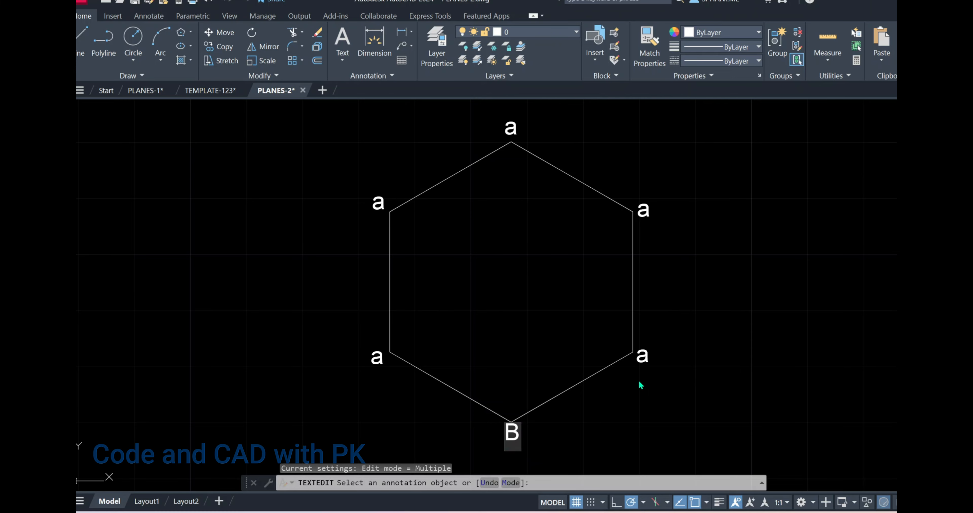
key(Caps_Lock)
text(b)
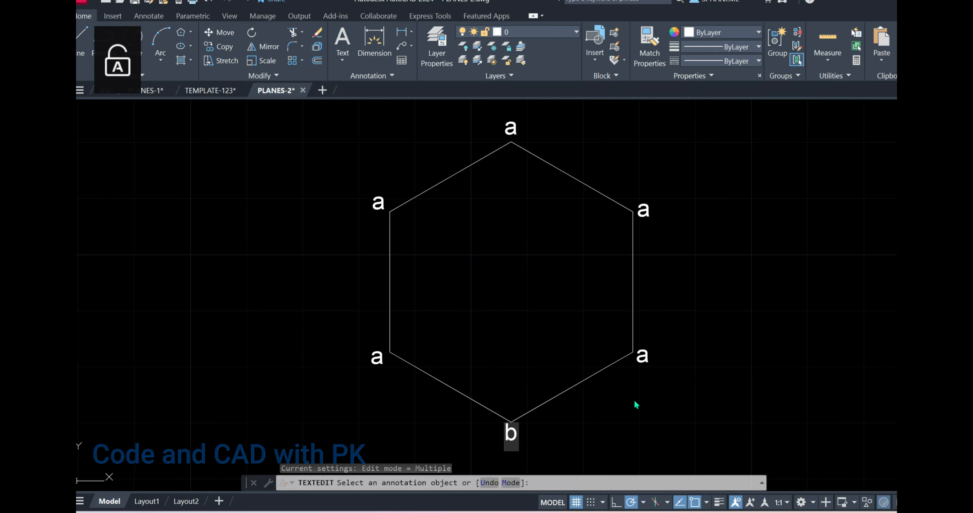
click(642, 356)
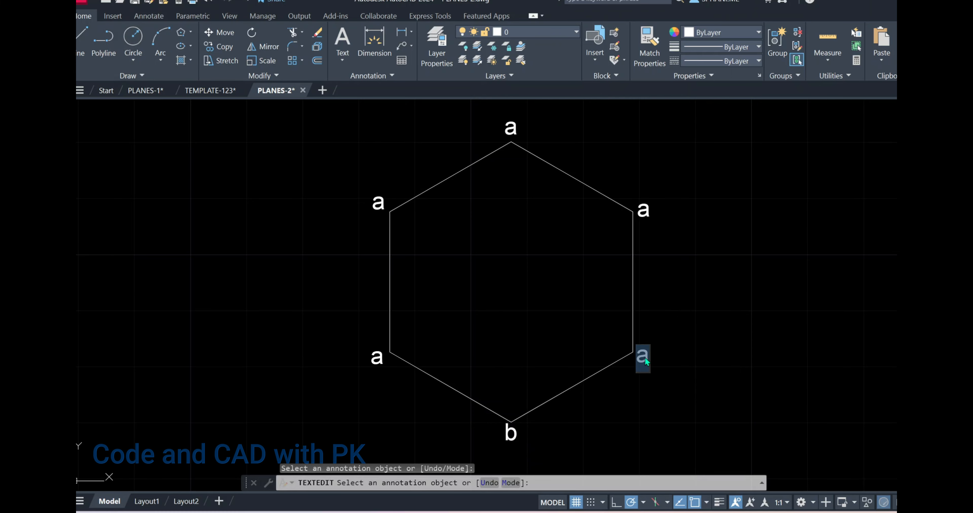
text(c)
click(644, 218)
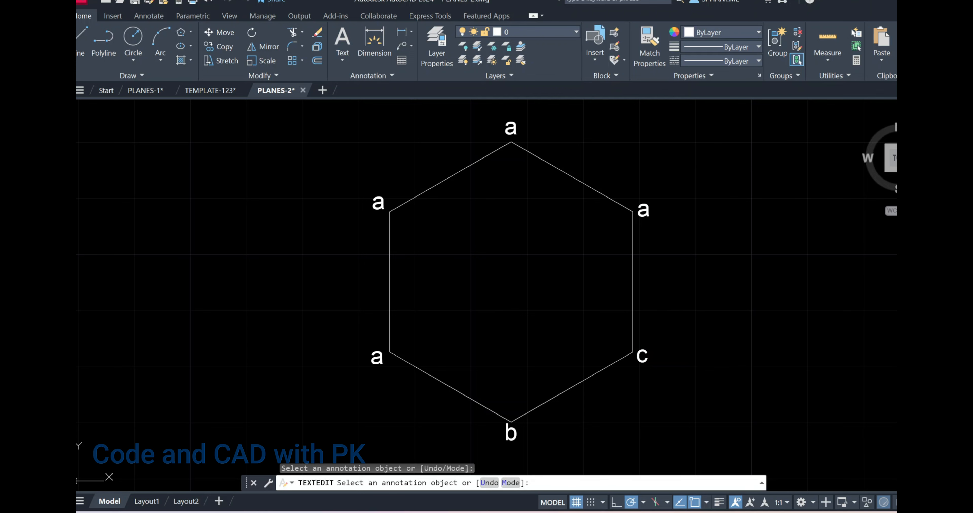
text(d)
Change the labels at the hexagon's top and upper-left vertices to e and f.
click(503, 135)
click(511, 128)
text(e)
click(427, 183)
click(377, 204)
text(f)
click(448, 245)
right_click(447, 247)
click(514, 252)
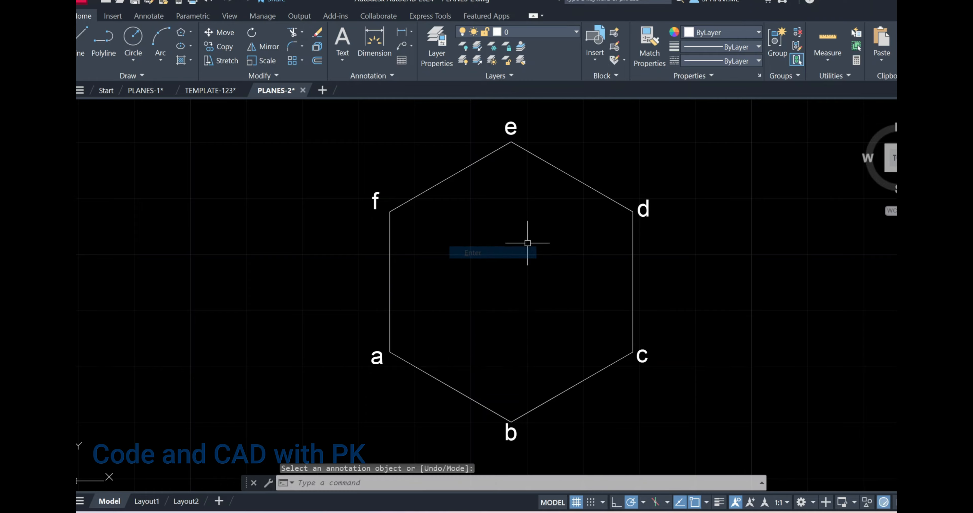
Draw vertical projector lines from hexagon vertices d and f up past the XY line.
scroll(582, 239, down, 3)
text(l)
key(Return)
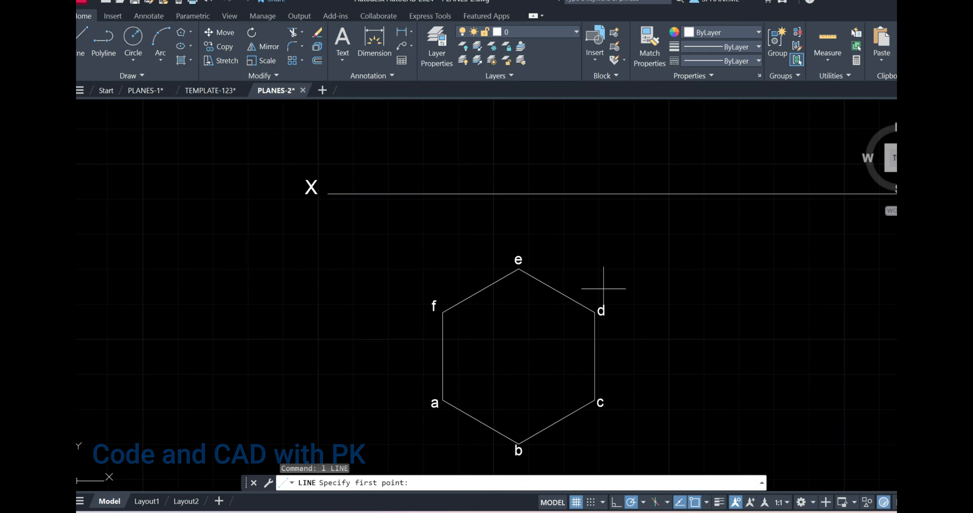
click(595, 308)
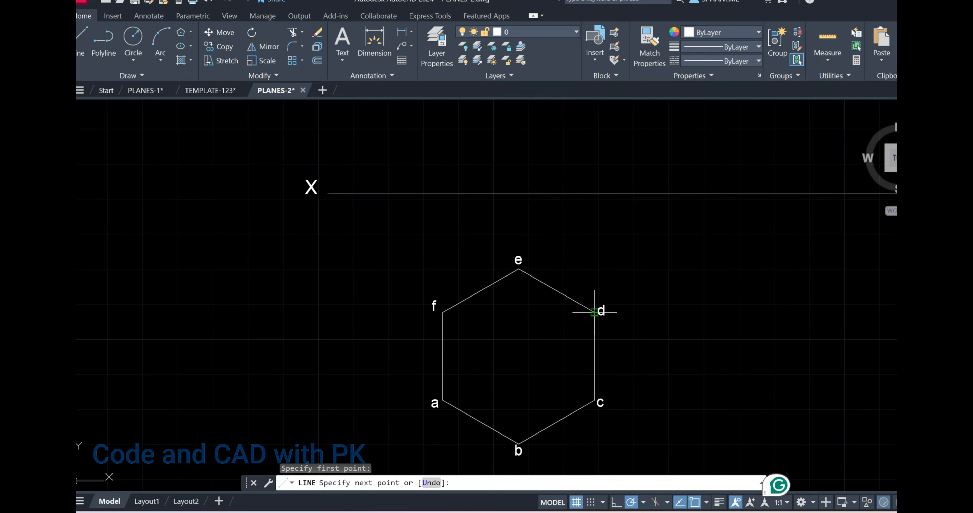
click(599, 155)
key(Return)
key(Return)
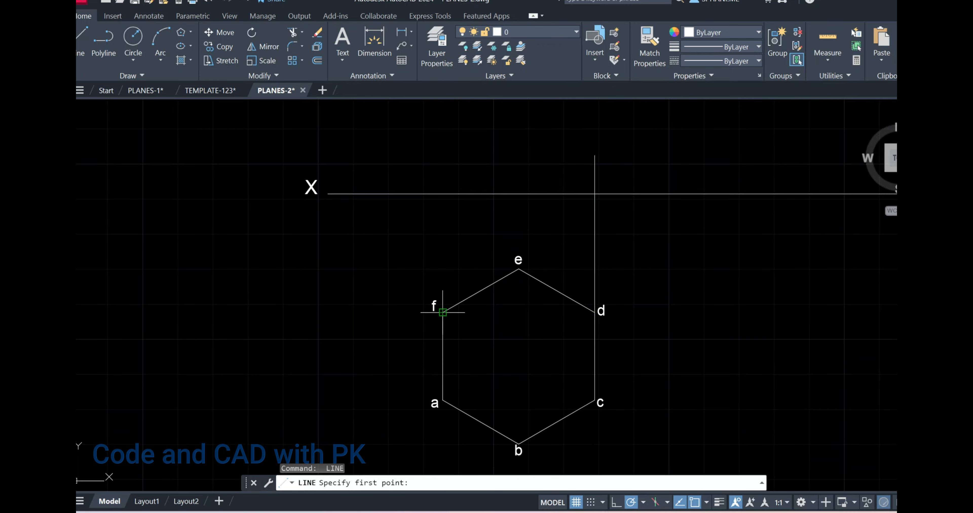
click(443, 312)
click(443, 154)
key(Escape)
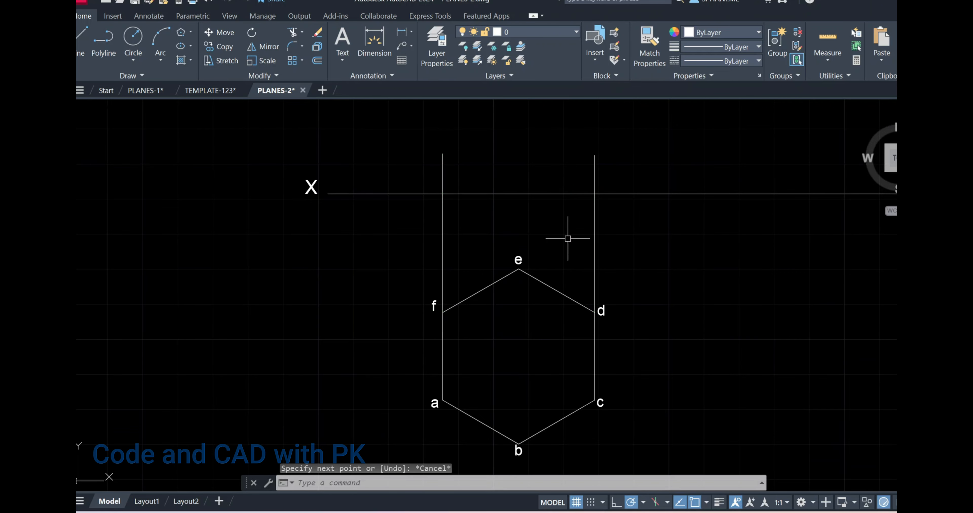
Trim the portions of both projectors that extend above the XY line.
text(tr)
key(Return)
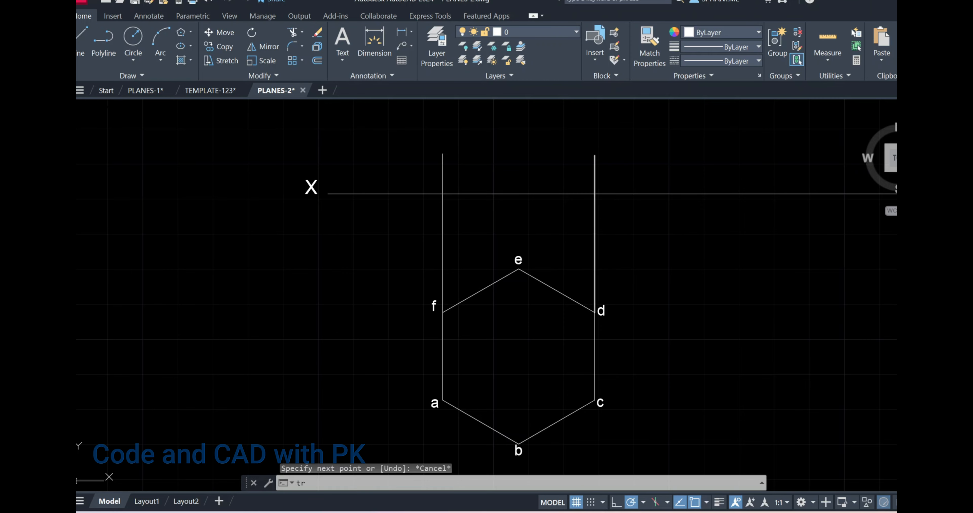
click(621, 167)
click(412, 180)
key(Return)
right_click(470, 162)
click(496, 169)
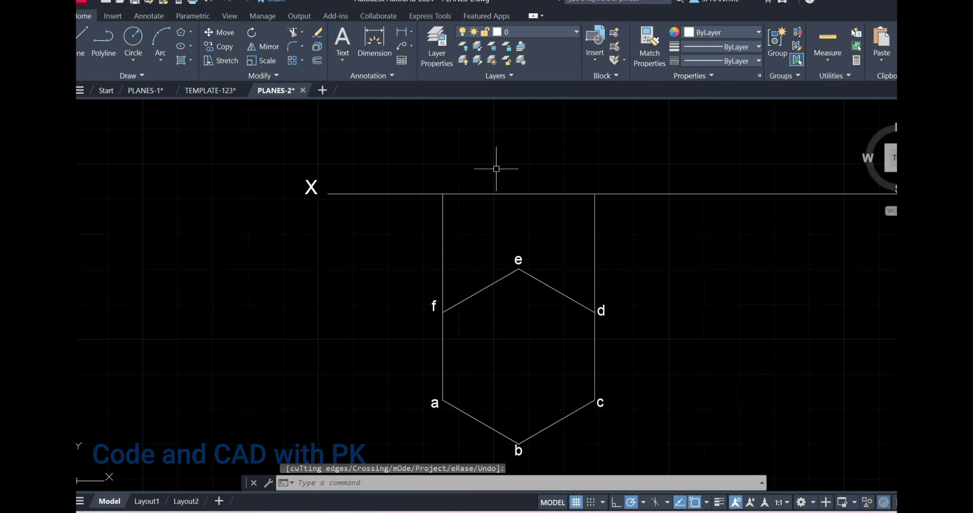
text(l)
key(Return)
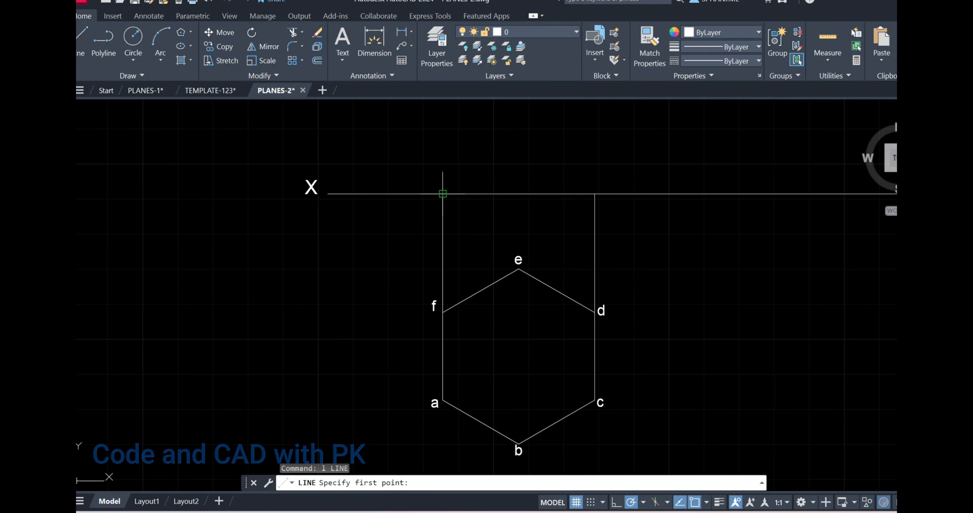
click(594, 194)
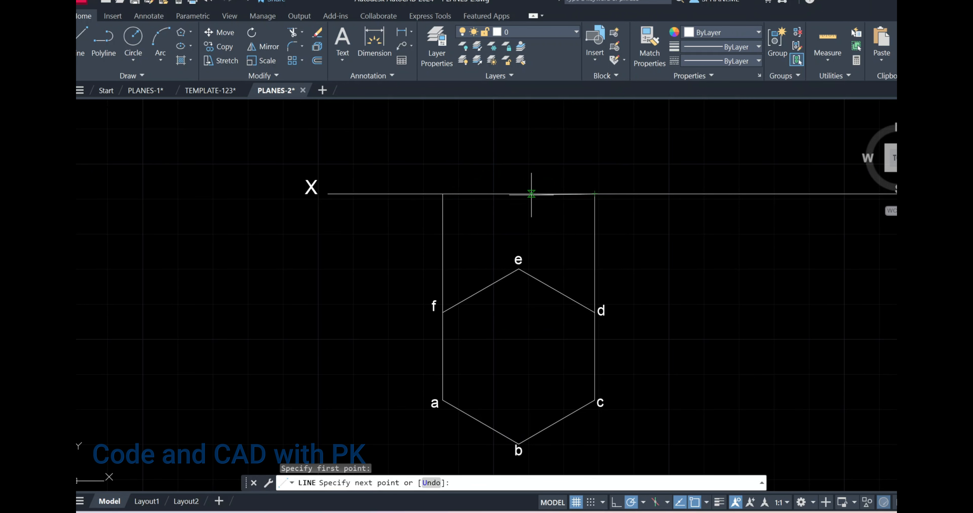
key(Escape)
click(532, 195)
key(Escape)
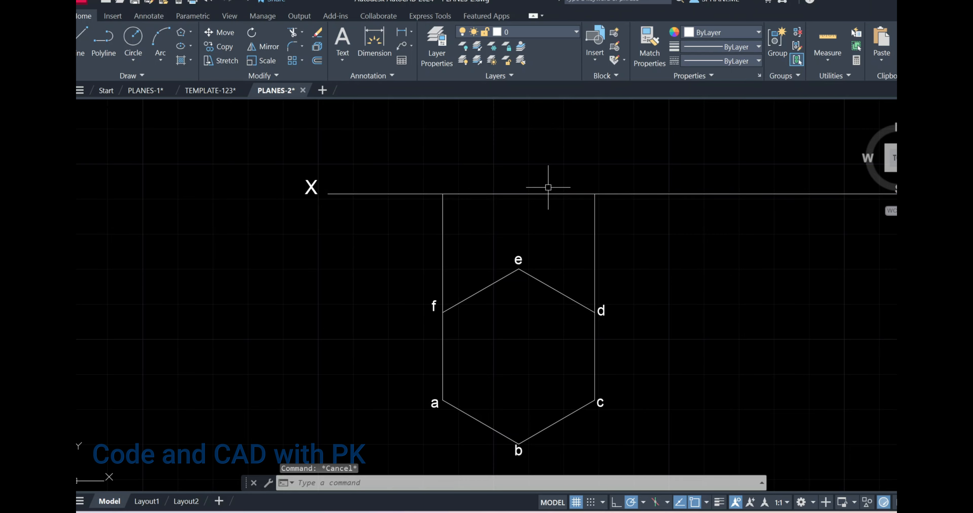
click(411, 164)
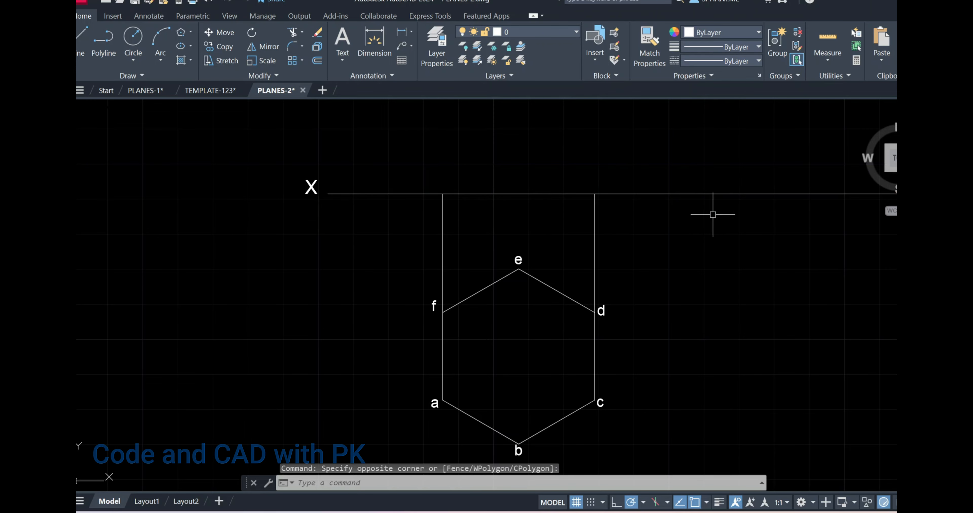
click(502, 197)
key(Escape)
Draw the hexagon's front view as a line on XY between the upper ends of the two projectors.
text(l)
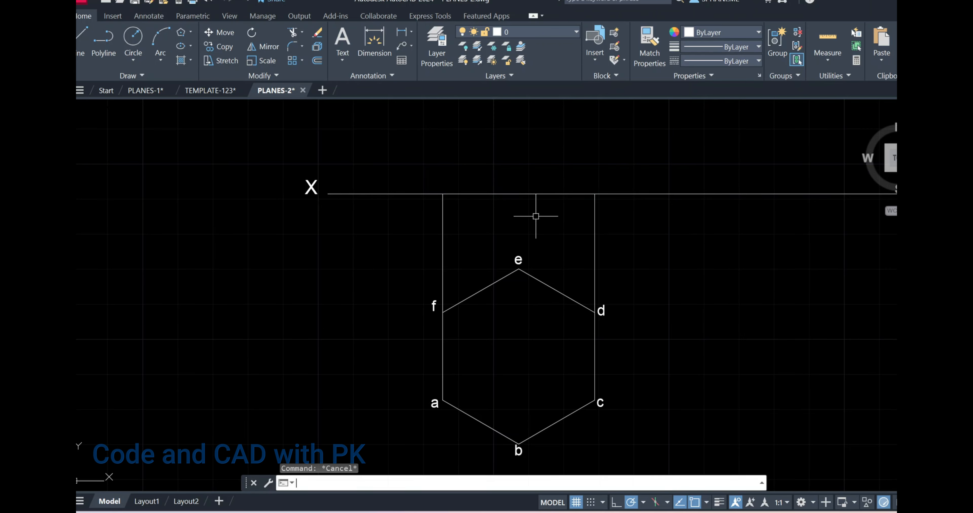
key(Return)
click(443, 194)
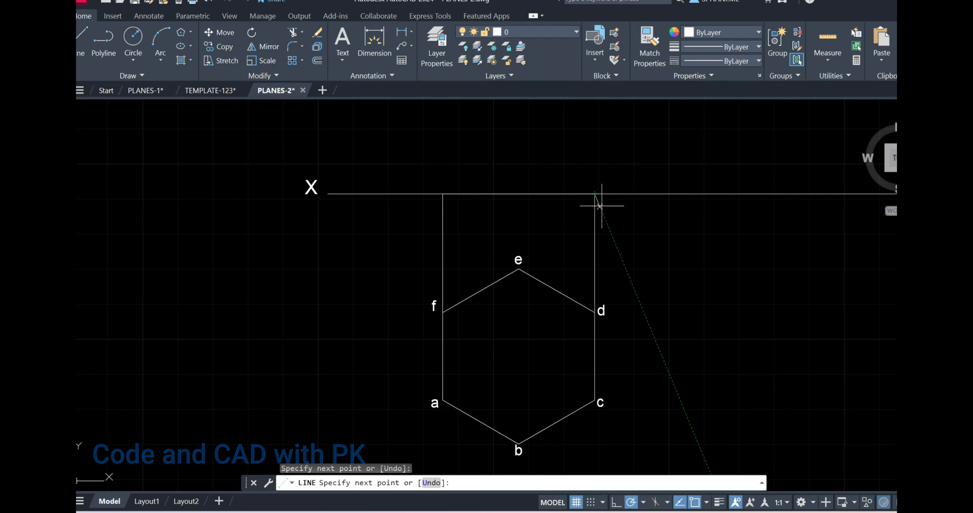
key(Escape)
Set the front-view line's lineweight to 0.30 mm and turn on lineweight display.
click(441, 173)
click(658, 219)
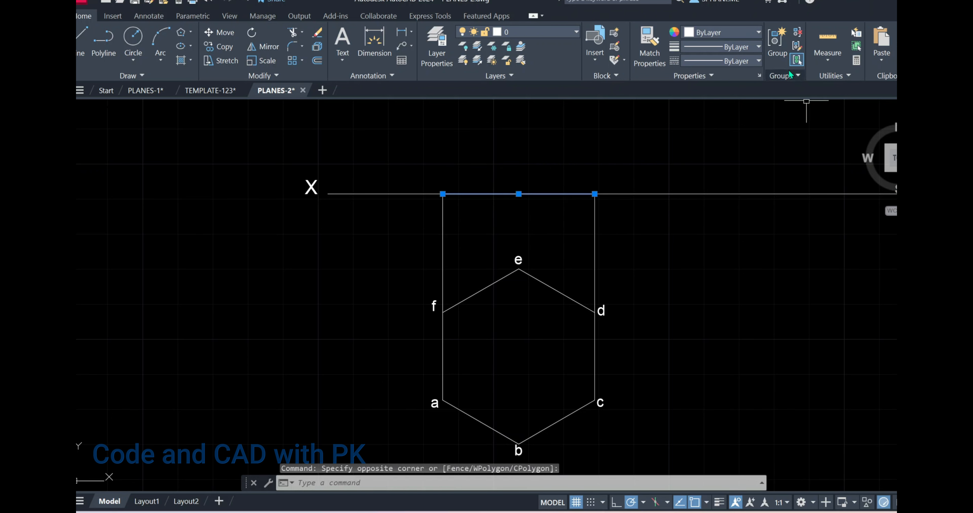
click(757, 47)
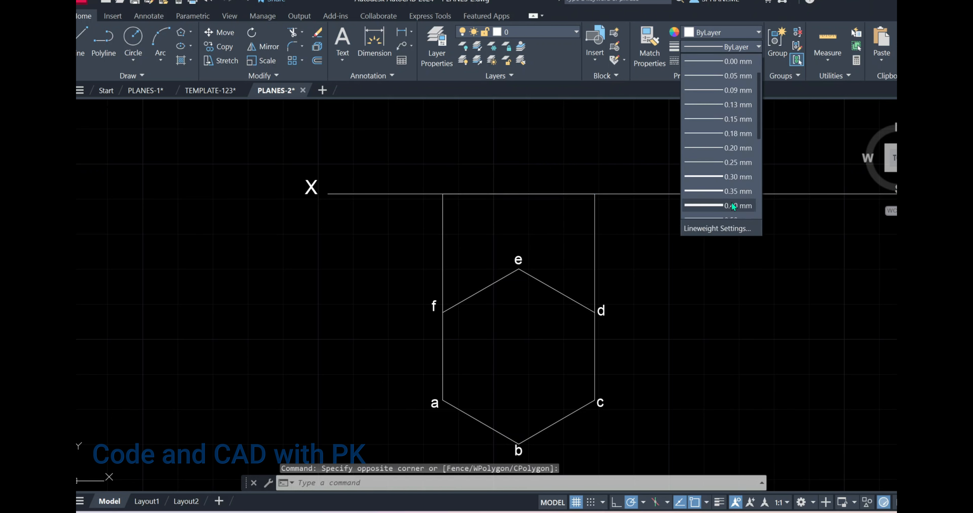
click(736, 177)
key(Escape)
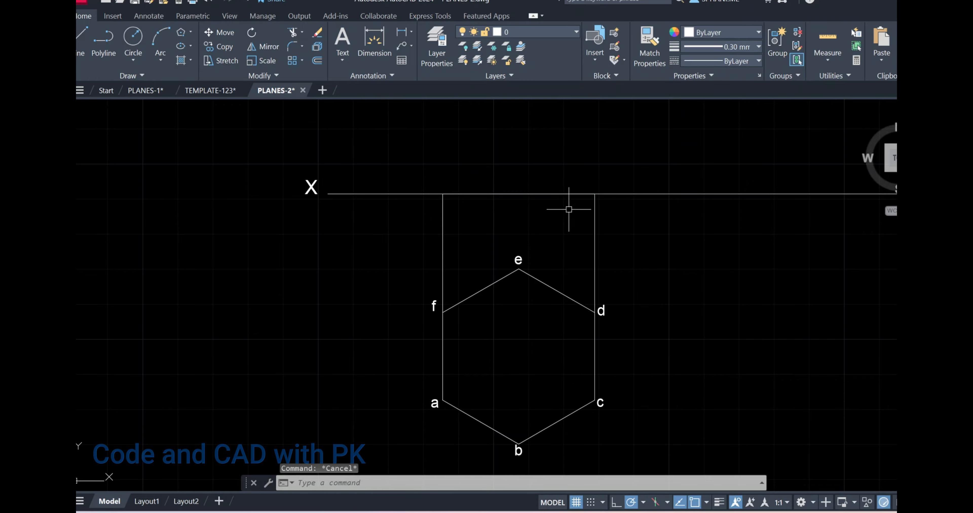
click(564, 195)
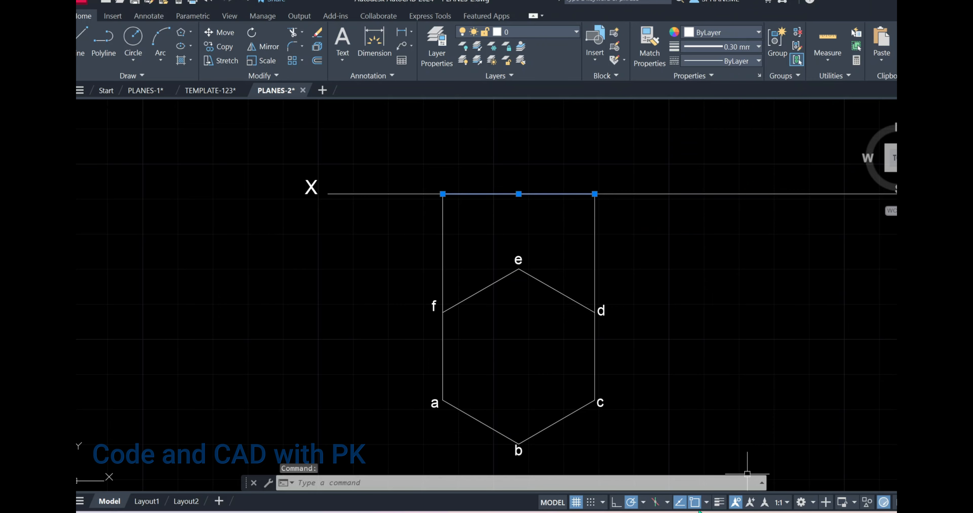
key(Escape)
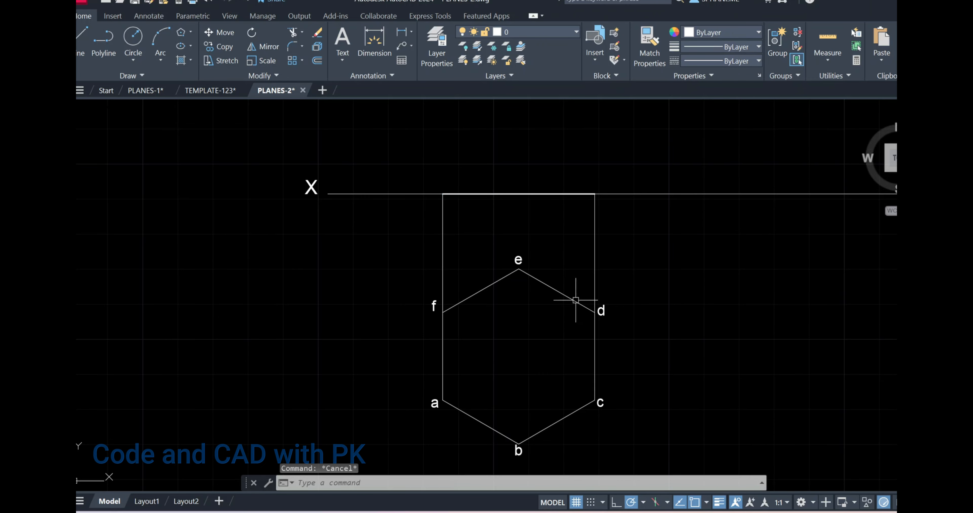
click(562, 294)
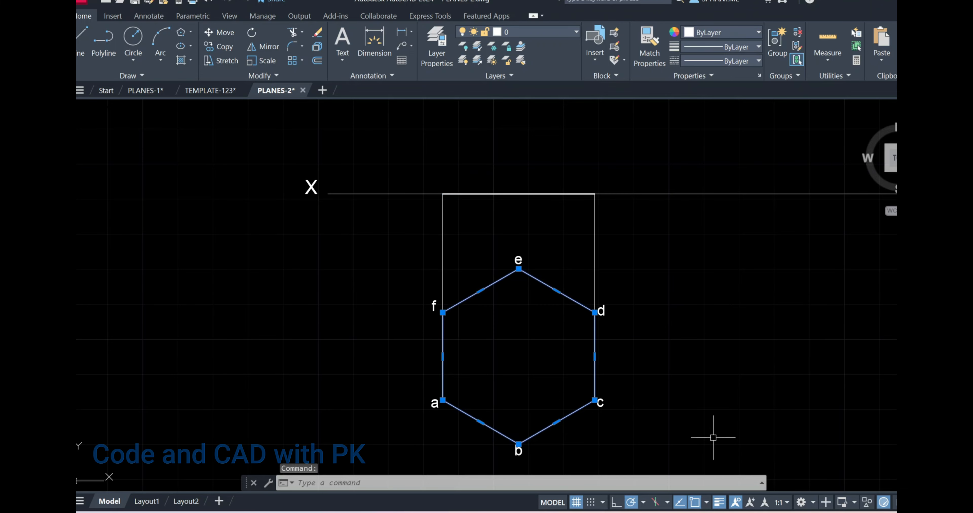
click(735, 61)
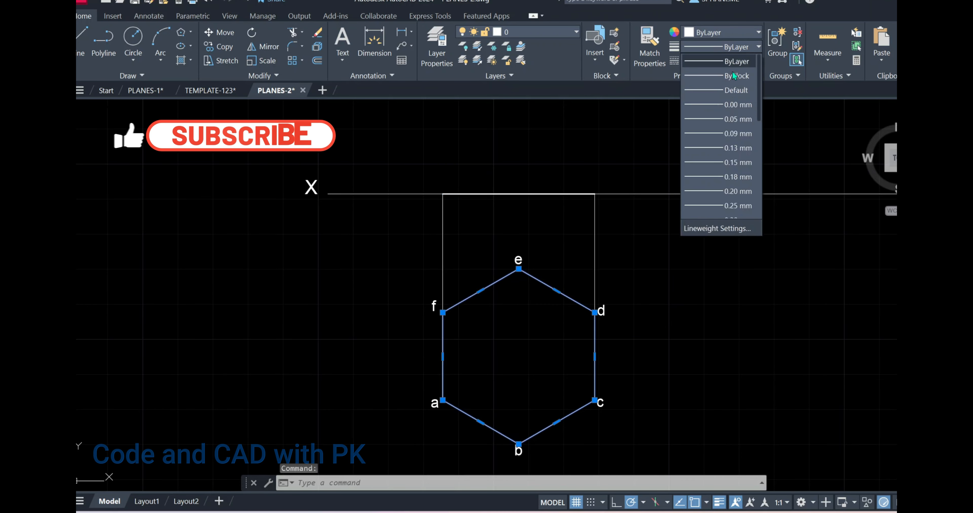
click(514, 181)
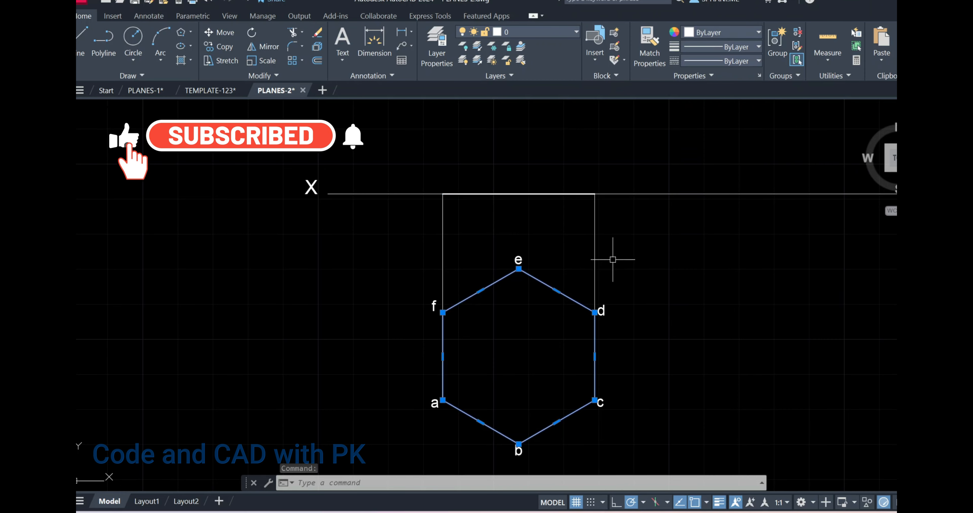
key(Escape)
Match the front-view line's properties onto the hexagon in the top view.
text(MA)
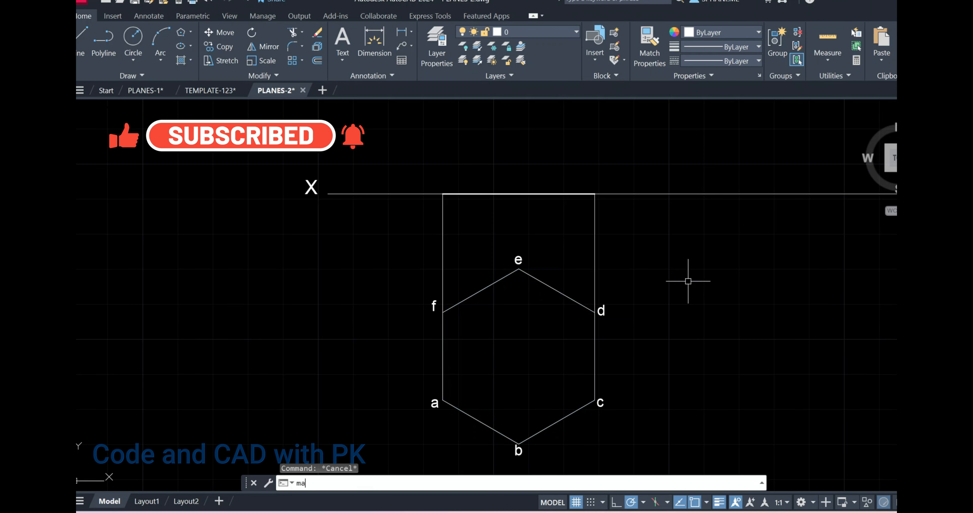
key(Return)
click(567, 194)
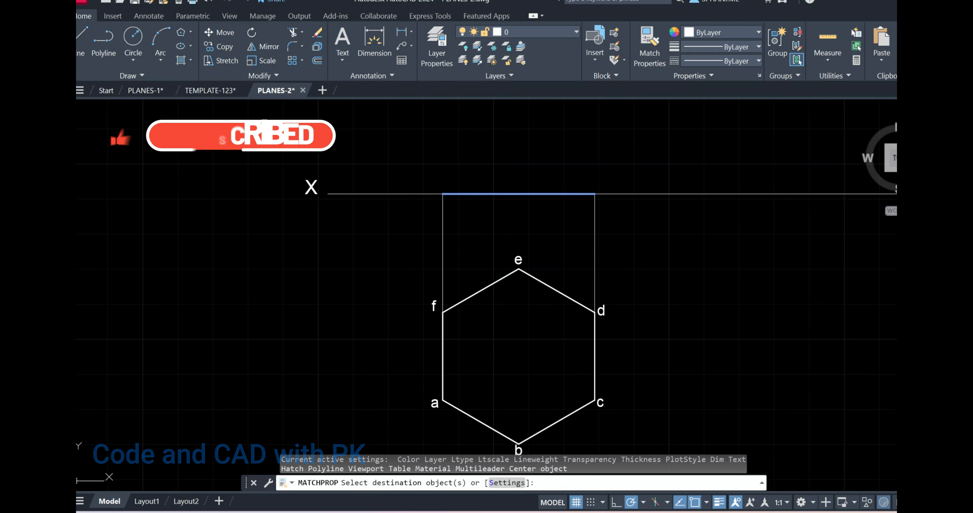
right_click(689, 277)
click(691, 279)
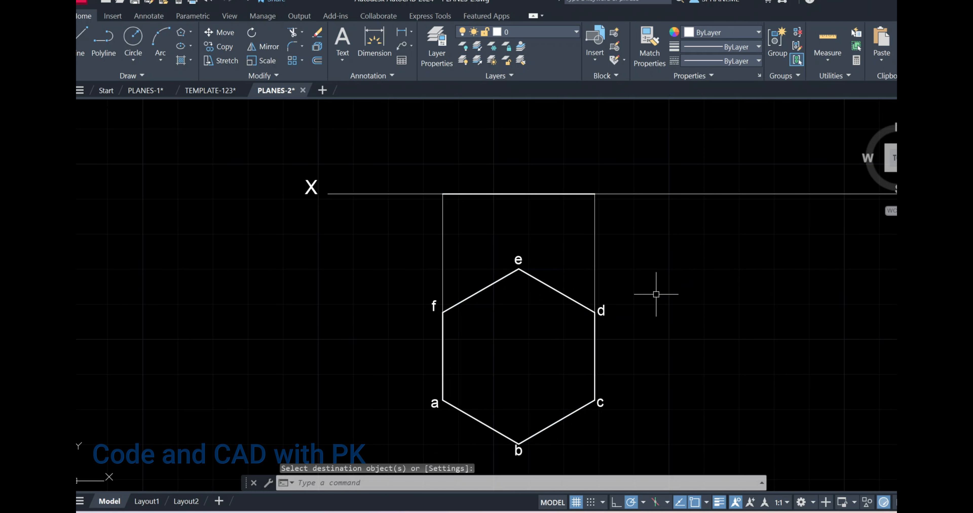
text(co)
key(Return)
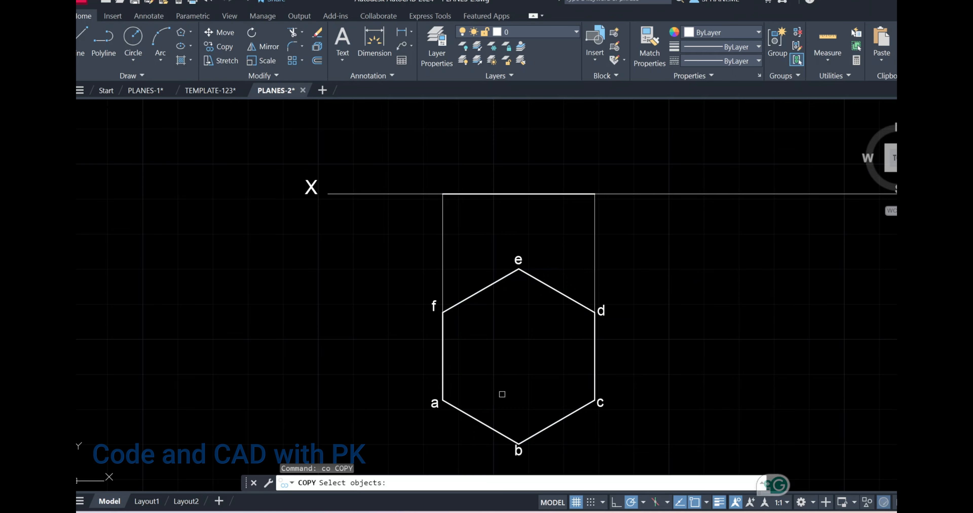
key(Escape)
Draw a vertical projector line between the XY line and hexagon vertex e.
text(l)
key(Return)
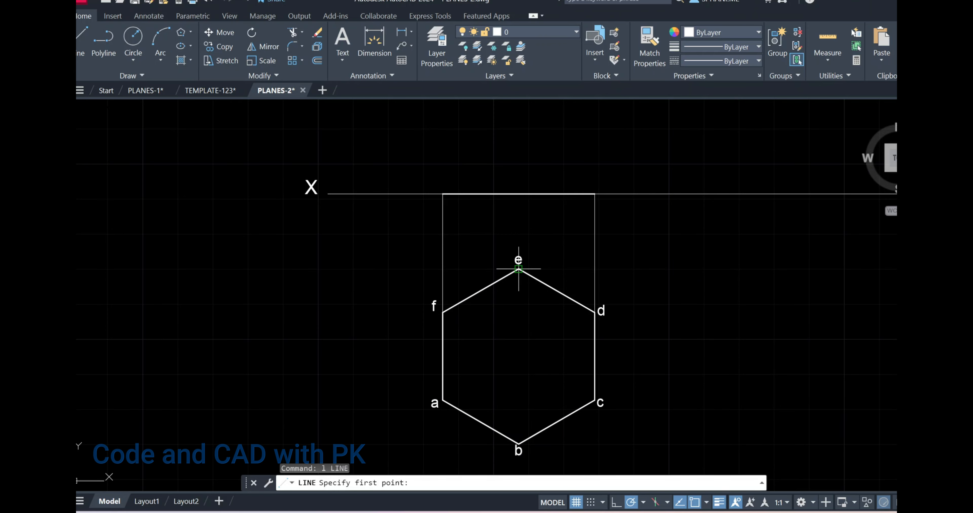
click(518, 194)
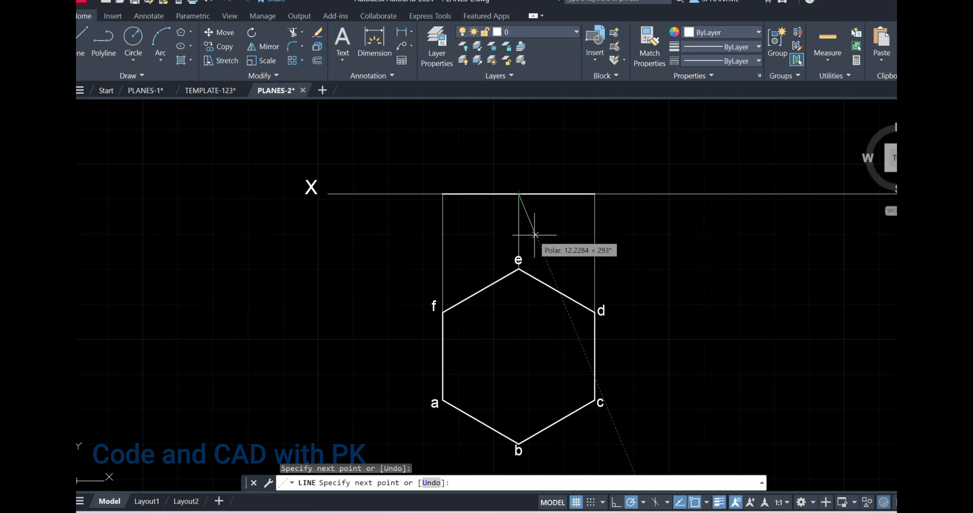
click(518, 269)
key(Escape)
Change the color of the three projectors from f, e and d to gray.
click(667, 237)
click(376, 238)
click(746, 35)
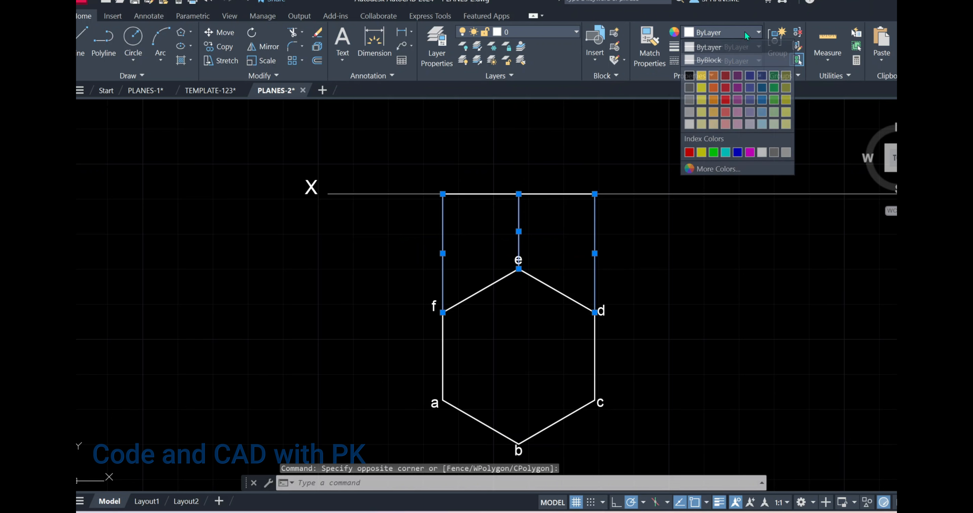
click(774, 153)
Move label e slightly left so that it clears the middle projector.
scroll(548, 266, up, 2)
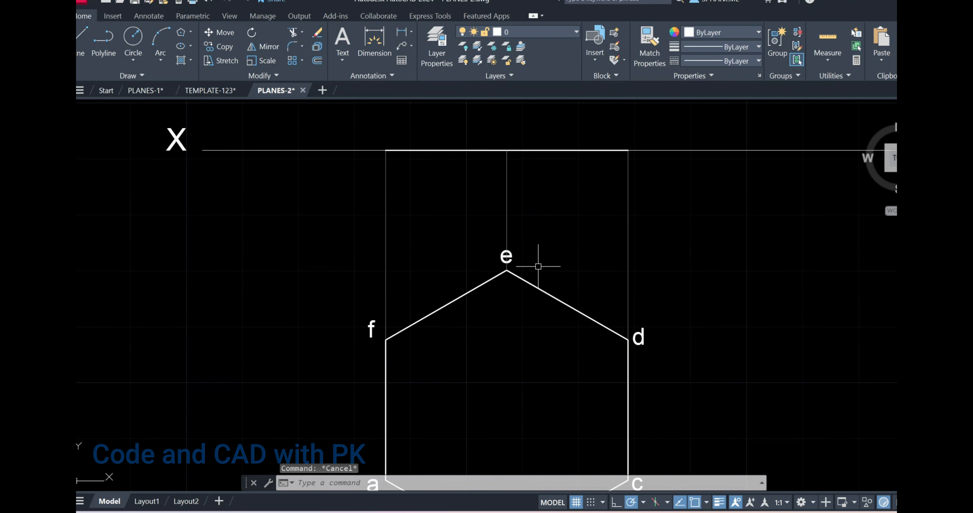
text(m)
key(Return)
click(496, 242)
click(543, 268)
key(Return)
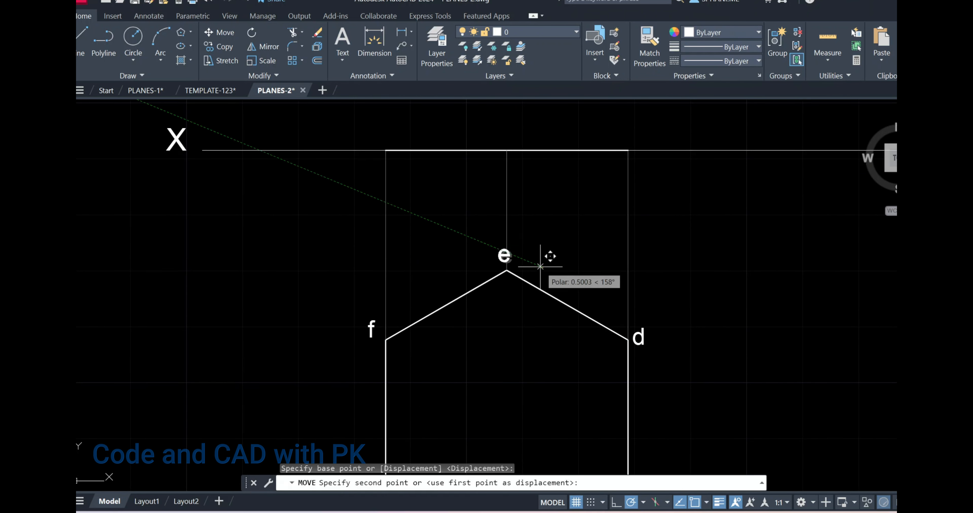
click(549, 256)
click(539, 256)
Copy label a to three places above the front-view line, at its left end, midpoint and right end.
middle_drag(668, 323, 673, 246)
scroll(578, 340, down, 3)
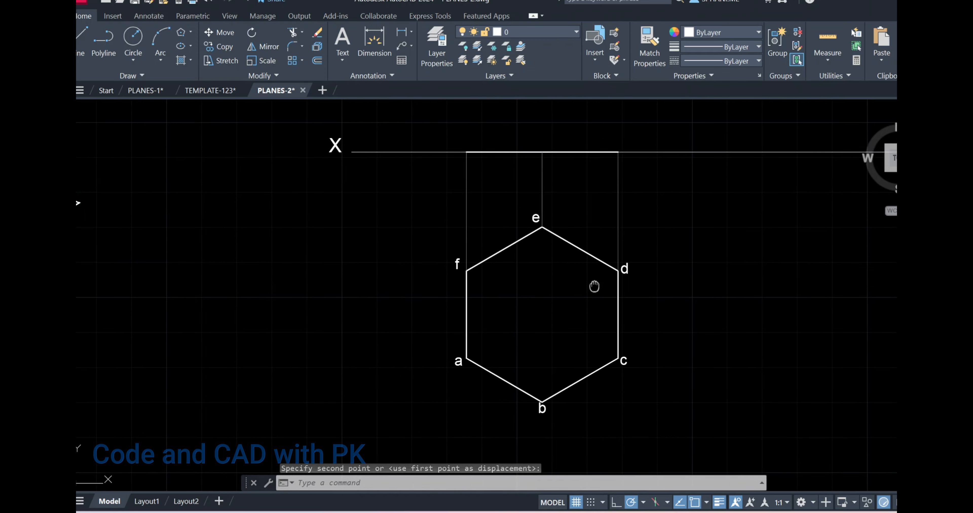
text(co)
key(Return)
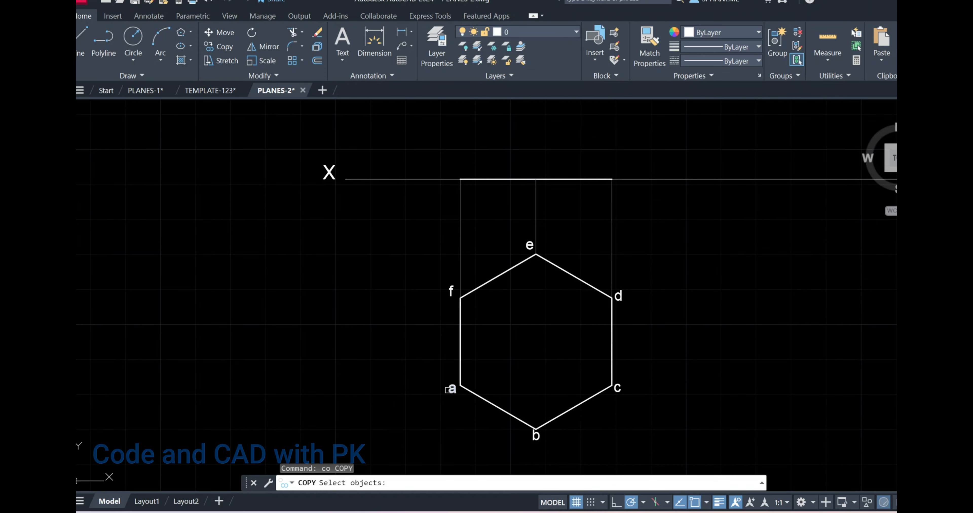
click(452, 391)
key(Return)
click(754, 387)
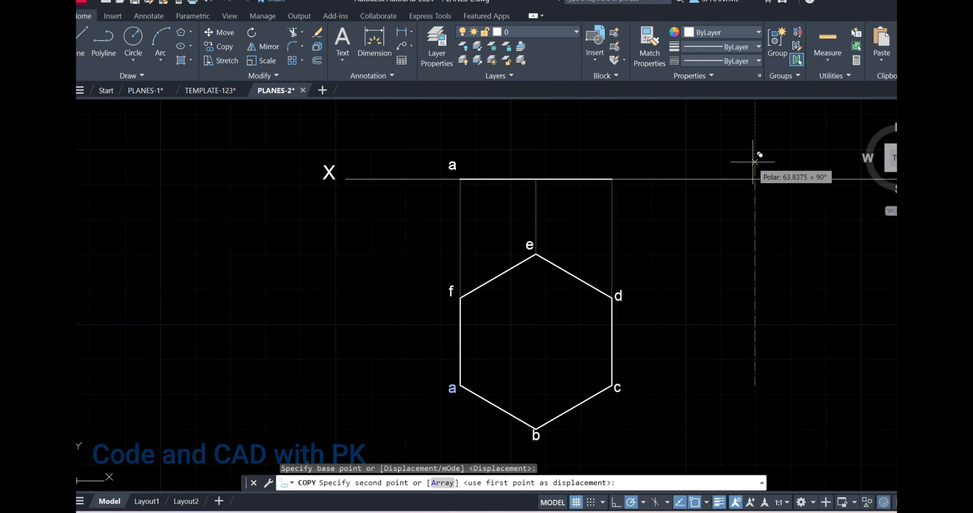
click(839, 161)
click(838, 164)
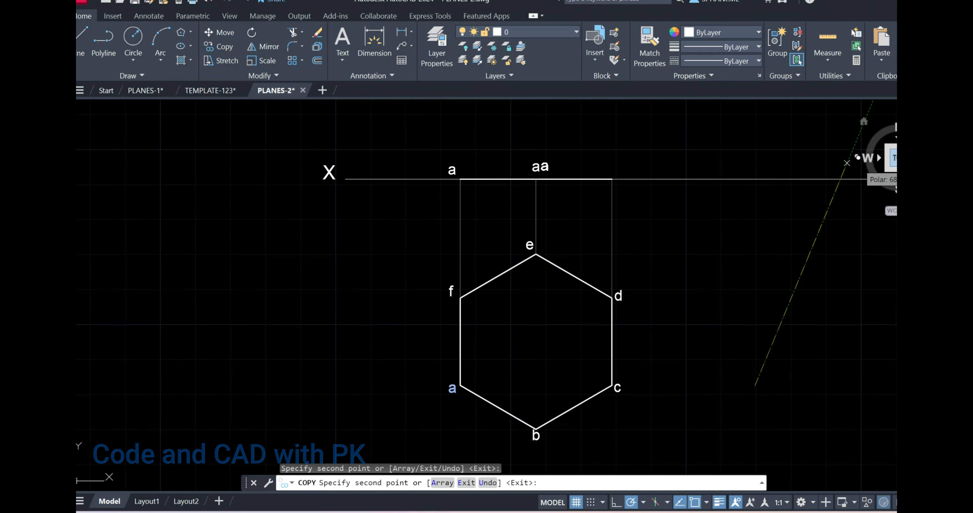
middle_drag(694, 238, 565, 261)
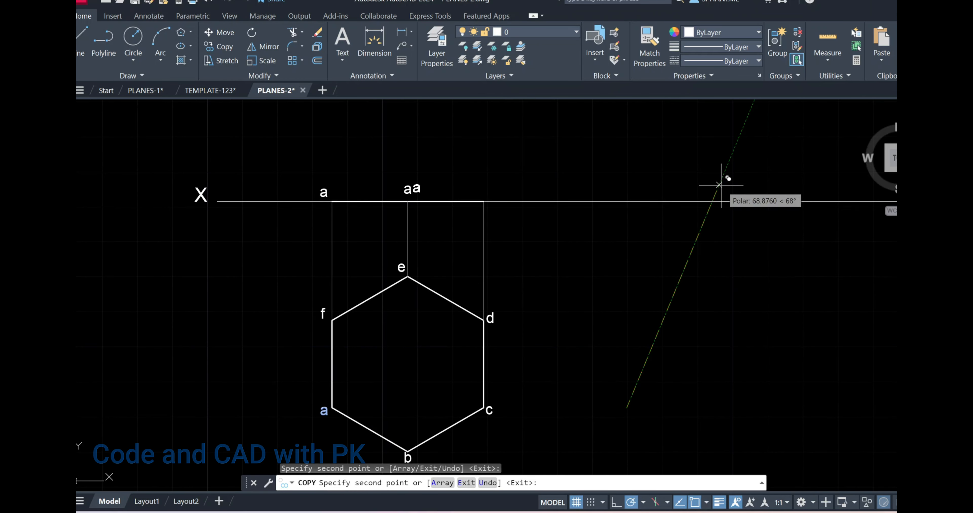
click(788, 186)
key(Escape)
Change the label at the front view's left end to a',f'.
middle_drag(403, 269, 480, 263)
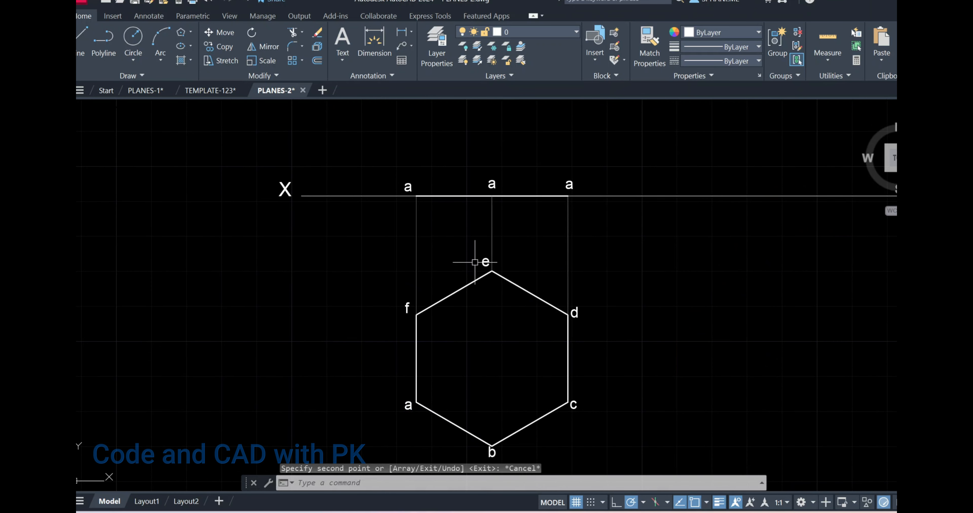
text(ed)
key(Return)
click(405, 191)
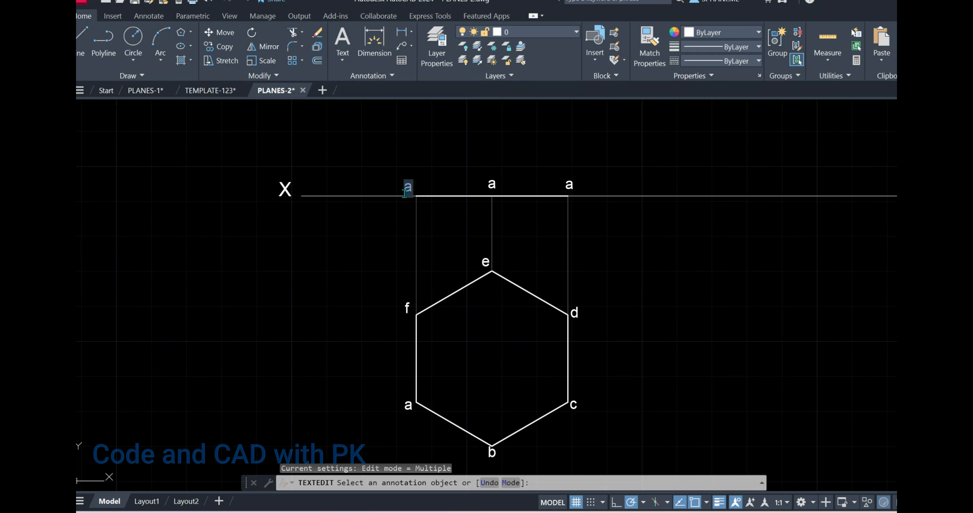
text(',f)
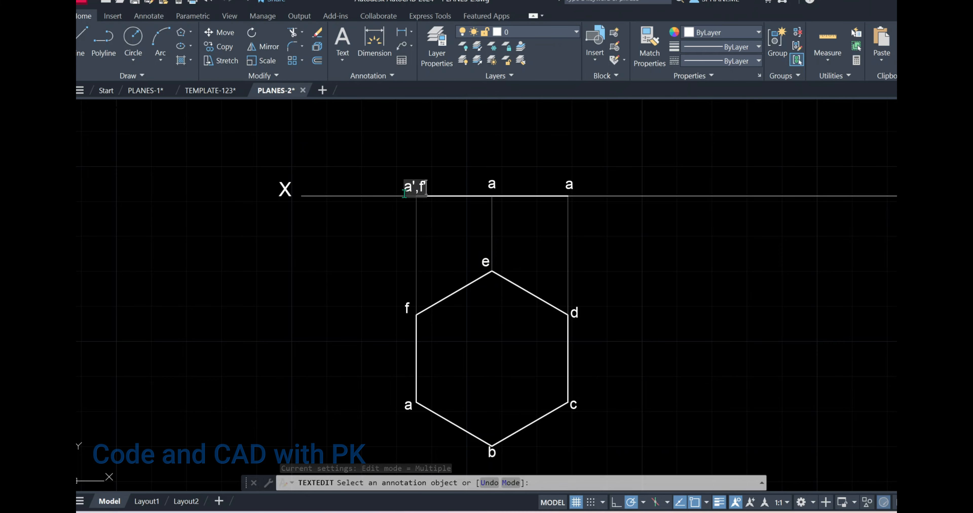
key(Return)
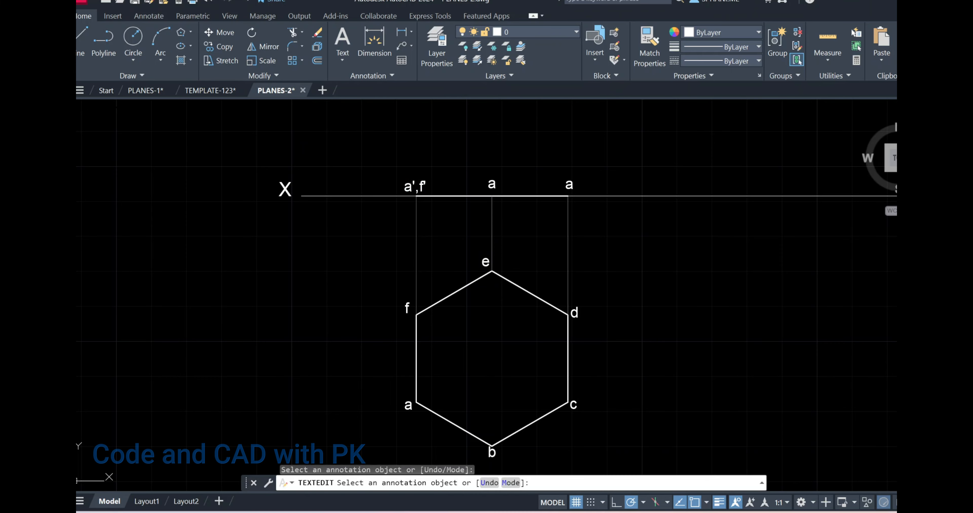
Change the front view's middle label to b',e' and its right-end label to c',d'.
click(492, 185)
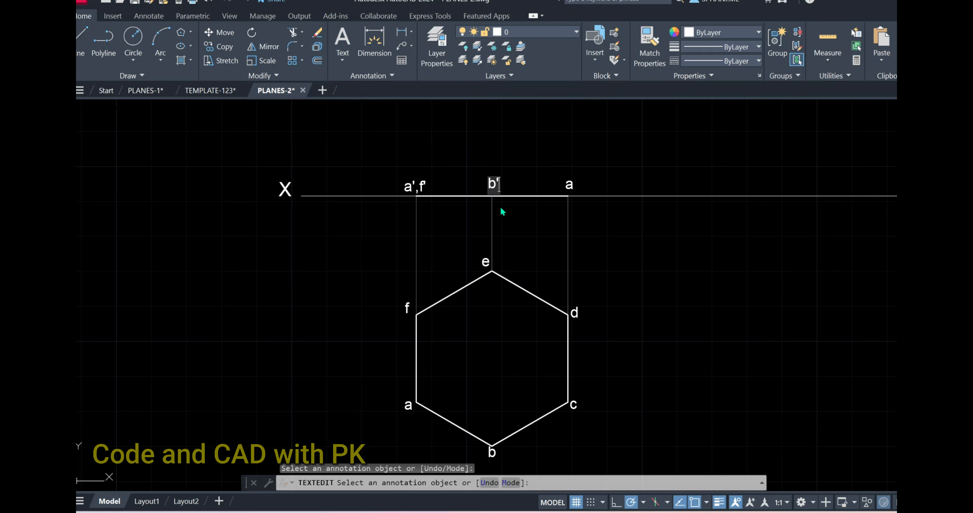
text(b',e')
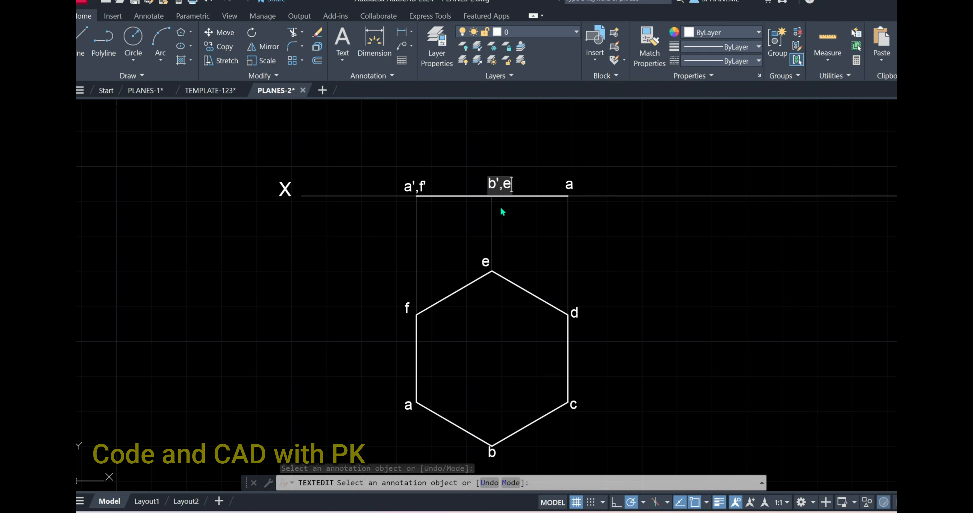
click(570, 189)
click(569, 189)
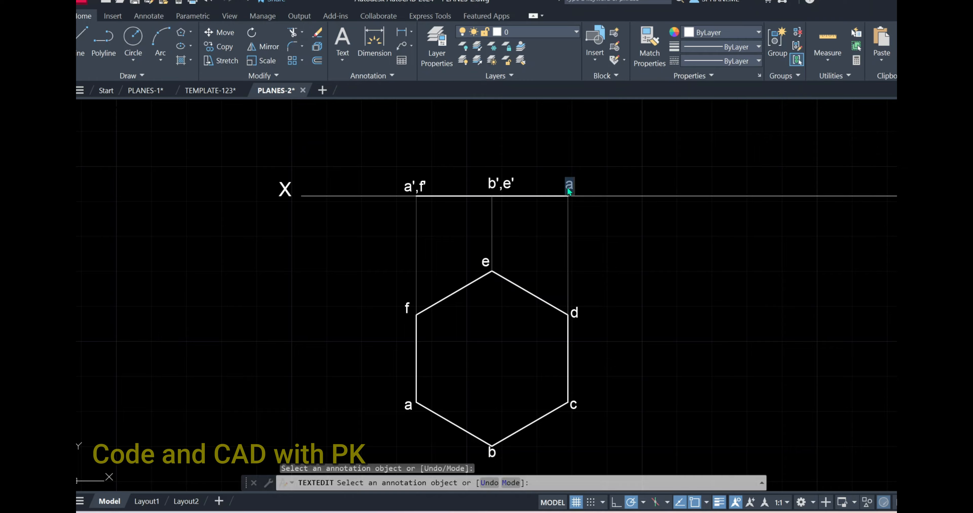
text(c',d')
click(642, 254)
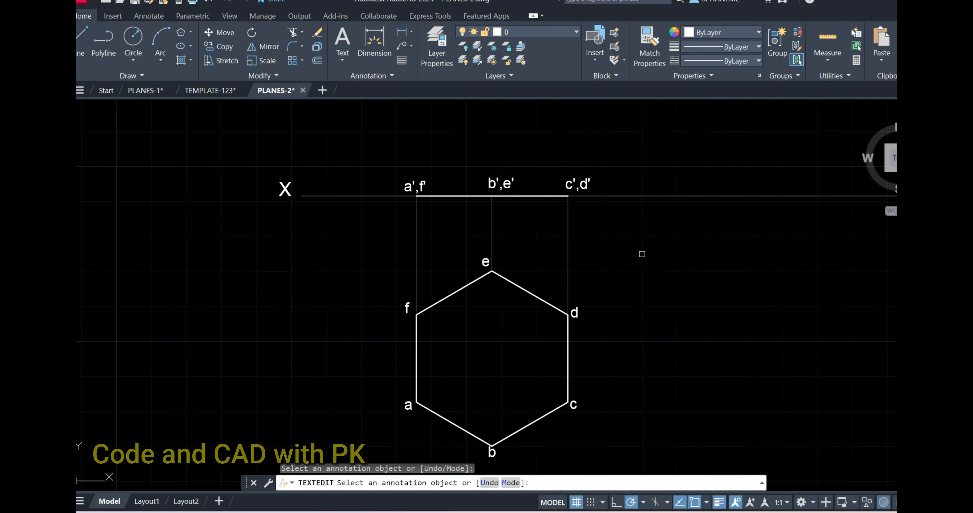
right_click(642, 254)
click(658, 263)
Review the Problem 2 statement for the surface's inclination to the H.P.
scroll(658, 276, down, 2)
middle_drag(658, 275, 549, 278)
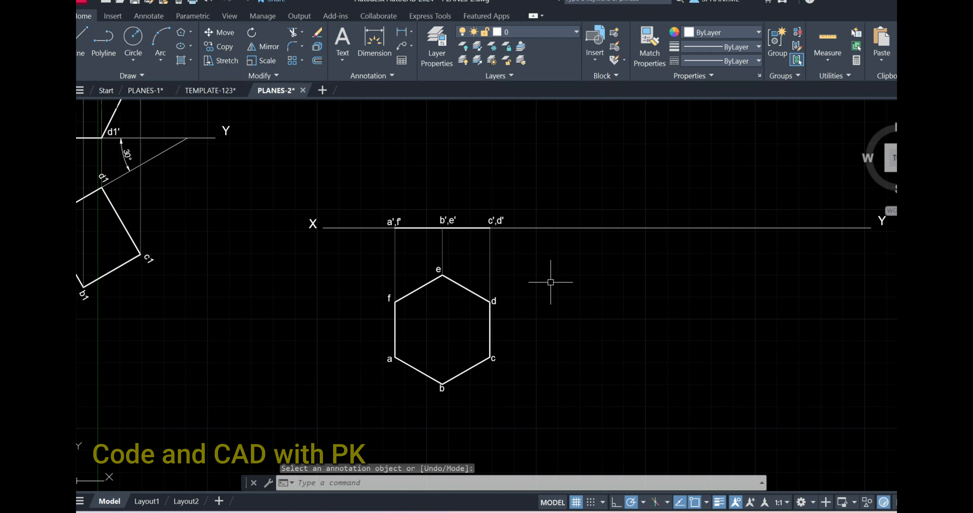
scroll(465, 252, up, 2)
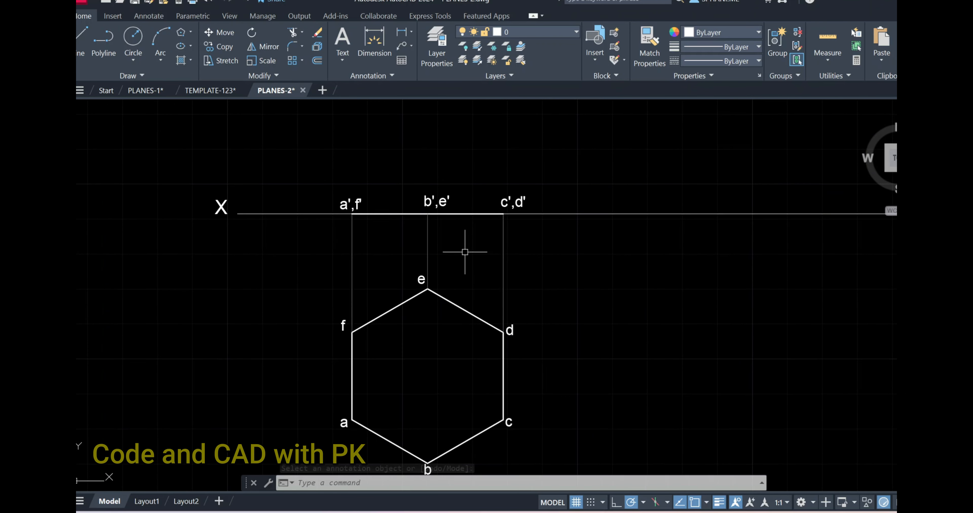
middle_drag(460, 254, 441, 221)
scroll(445, 221, down, 4)
middle_drag(553, 221, 513, 342)
scroll(521, 240, up, 2)
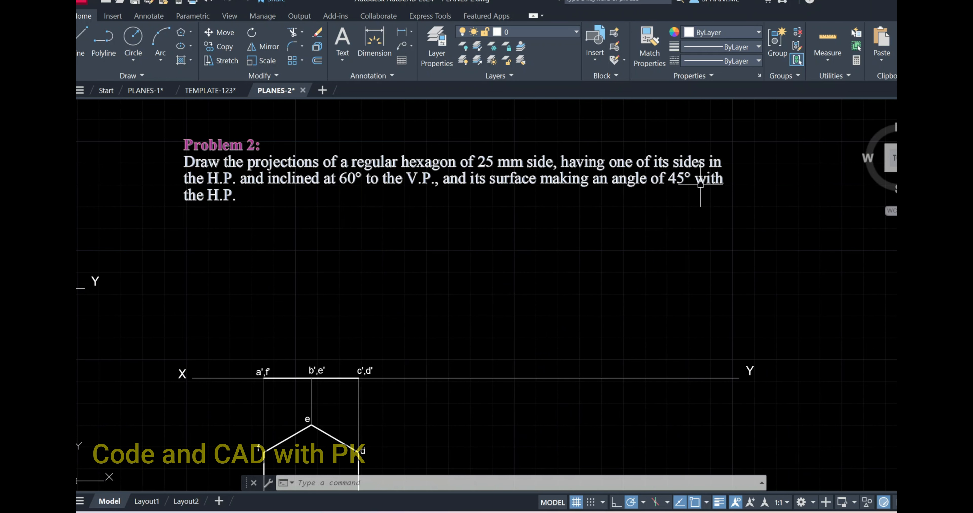
scroll(417, 276, down, 1)
middle_drag(417, 275, 429, 191)
scroll(391, 255, up, 2)
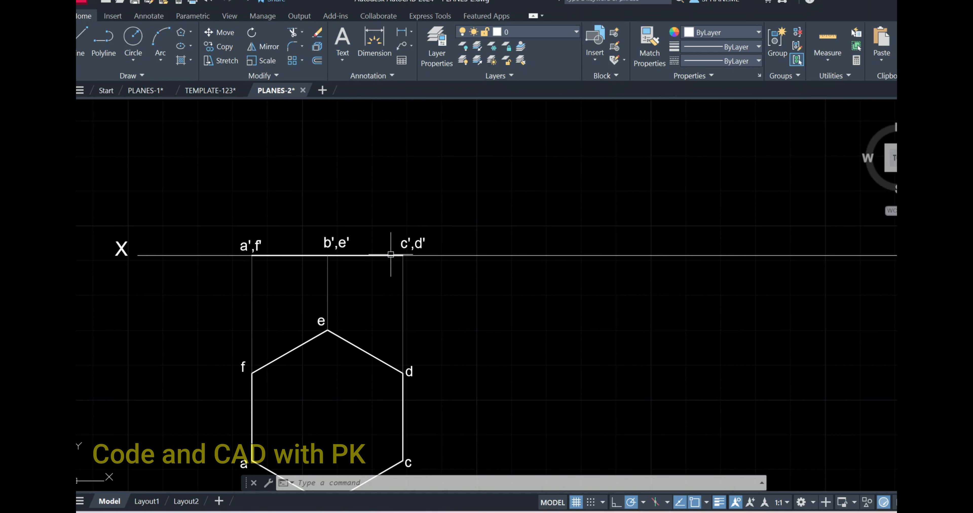
Copy the front-view line with its three labels horizontally along XY, to the right of the original.
text(r)
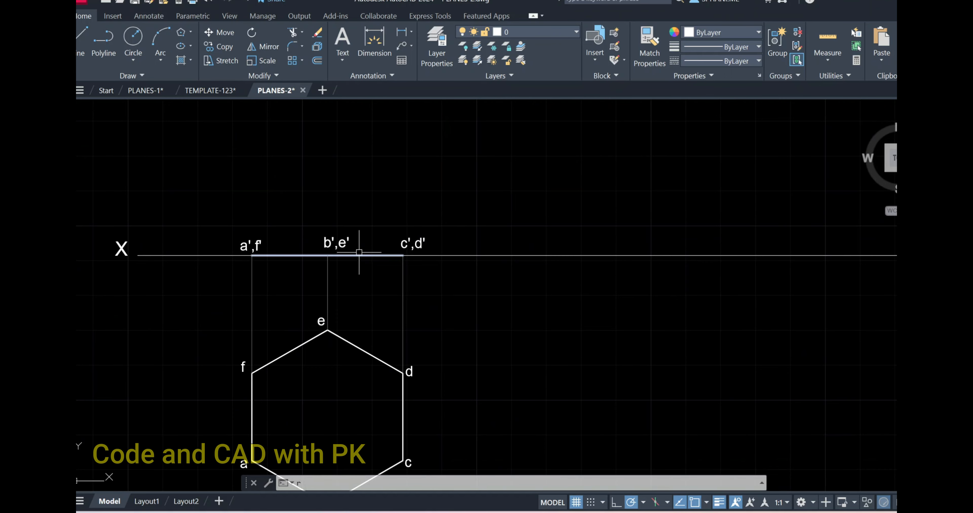
key(Escape)
text(c)
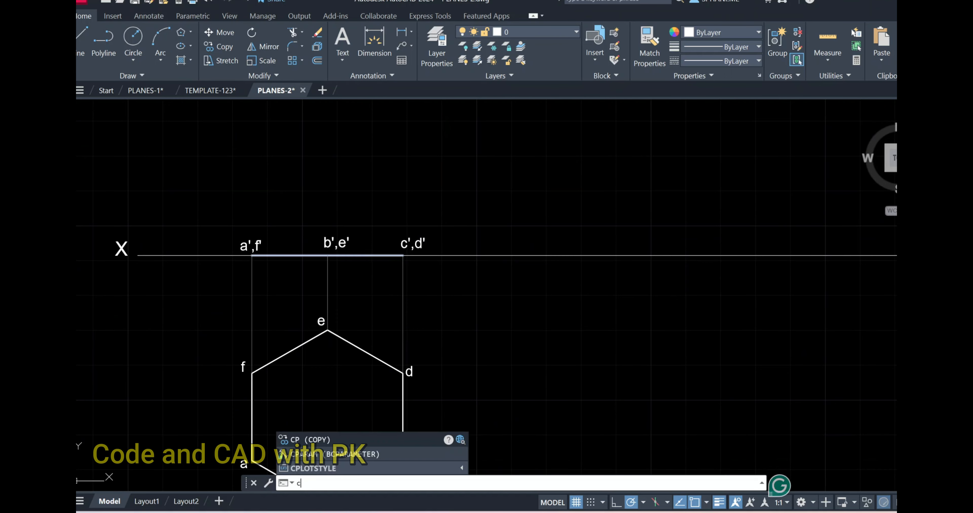
key(Return)
click(199, 196)
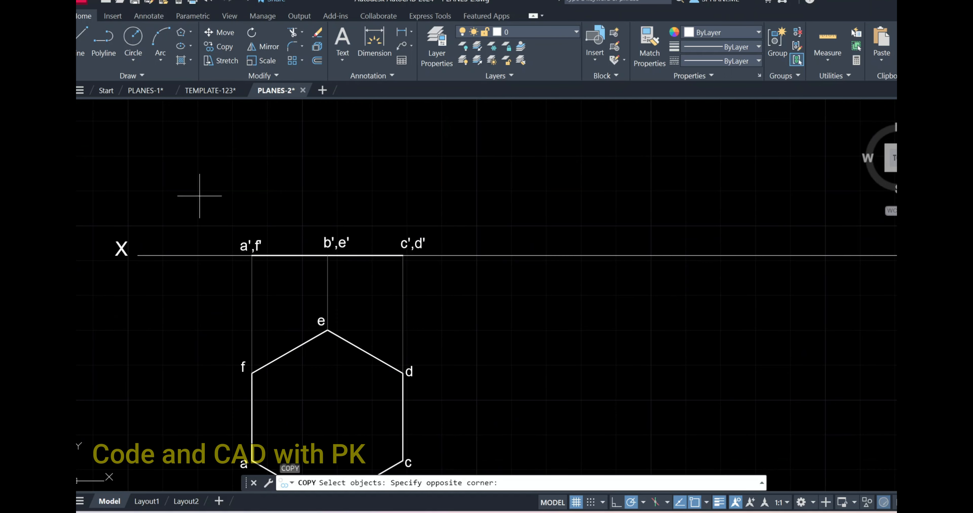
click(473, 323)
key(Return)
click(478, 324)
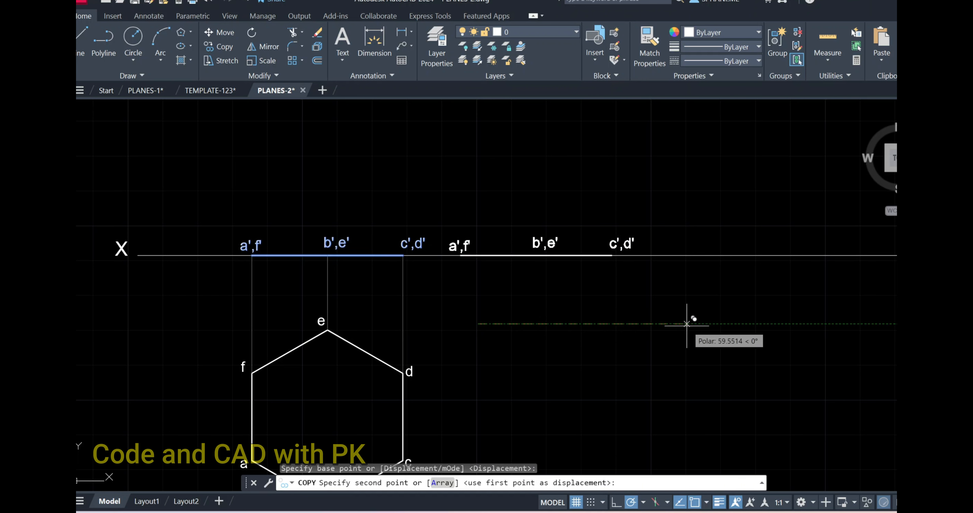
click(718, 324)
key(Escape)
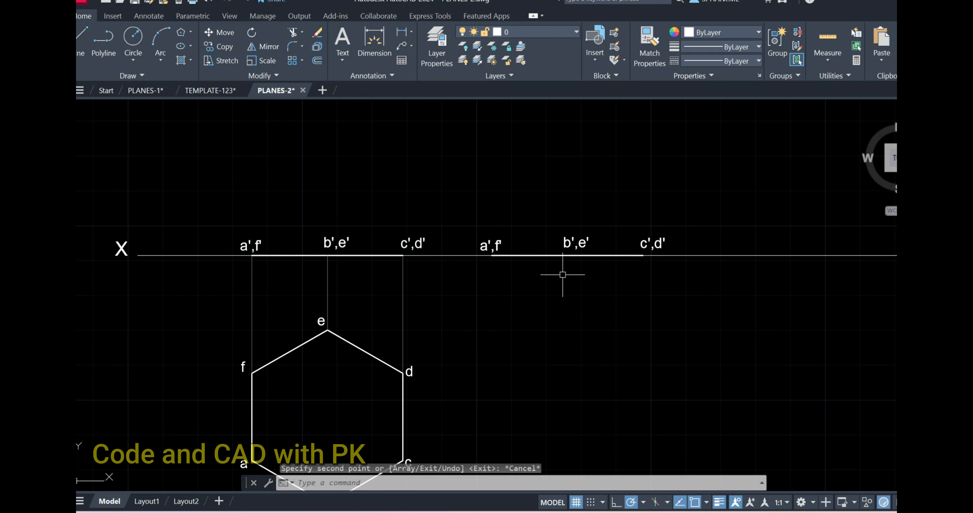
text(1)
key(Return)
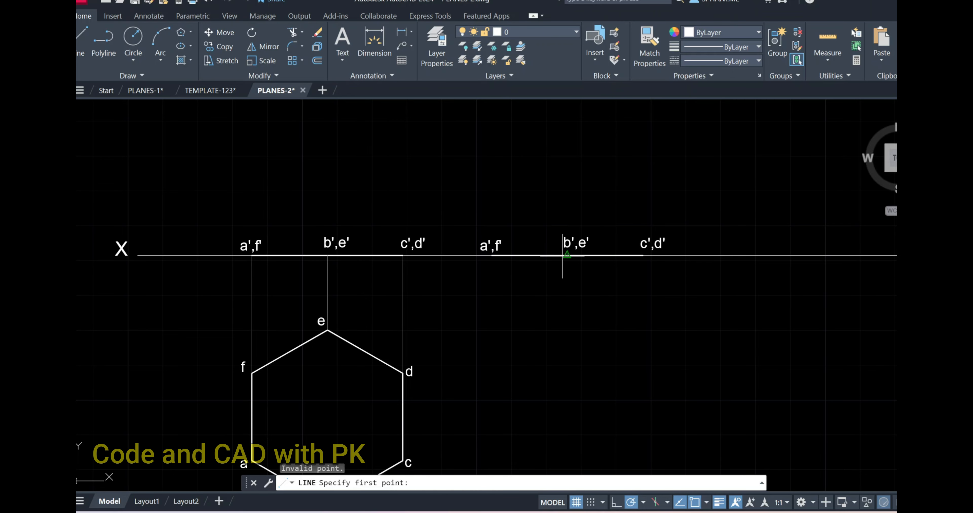
click(567, 256)
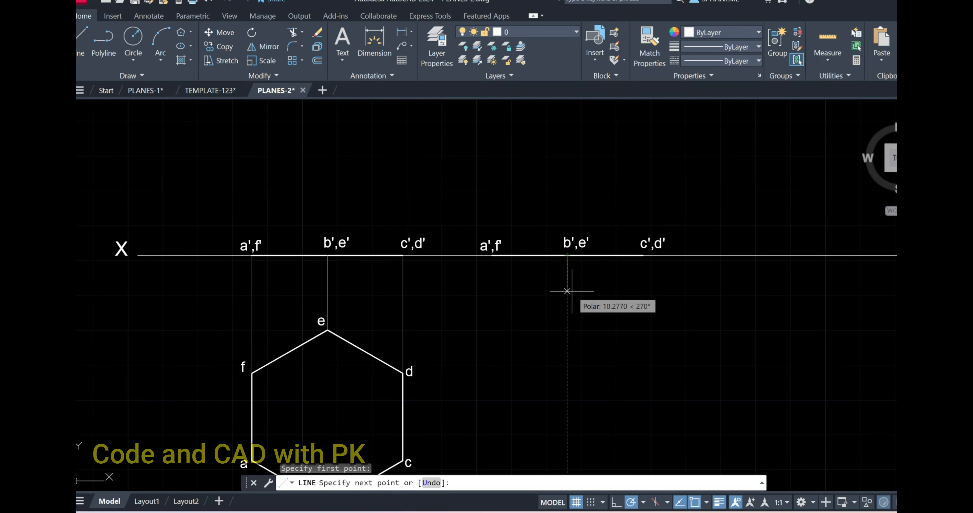
key(Escape)
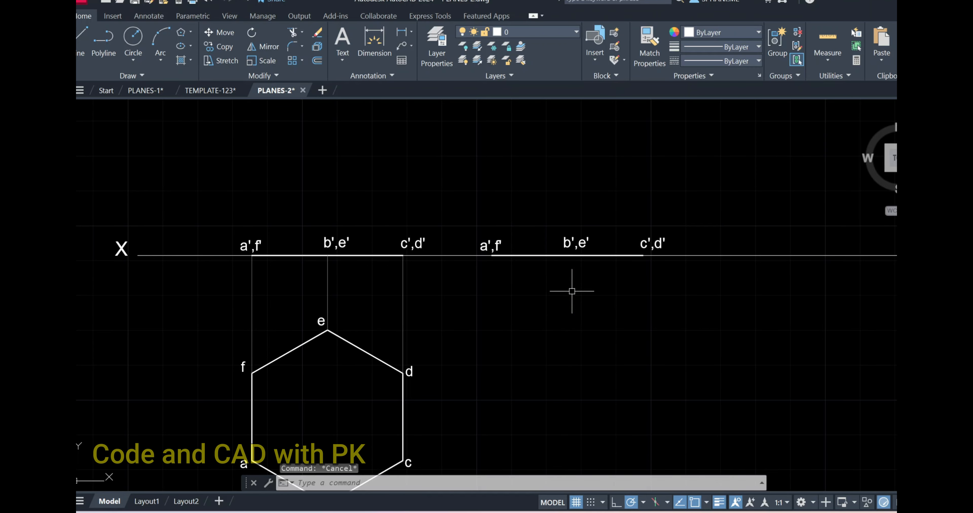
Place a point at the midpoint of the copied front-view line, at b',e', and regenerate the drawing.
text(po)
key(Return)
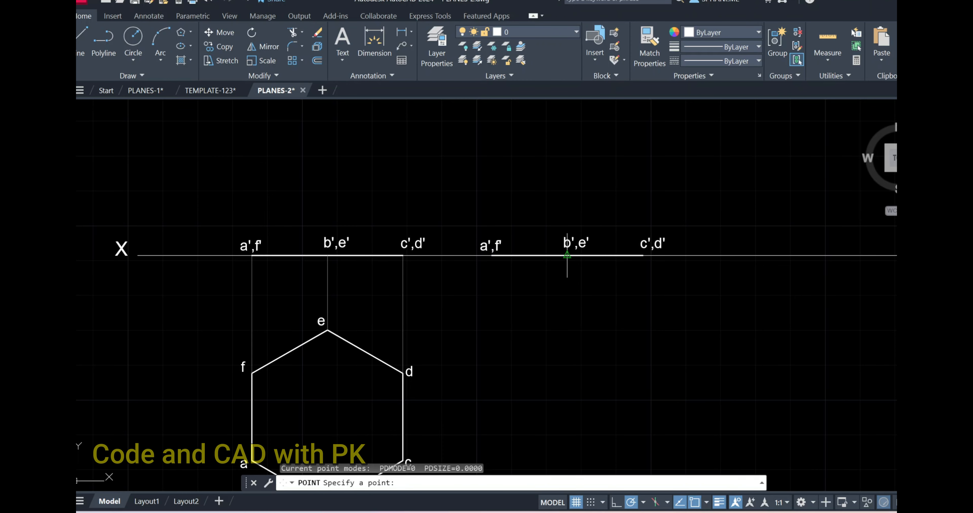
click(568, 256)
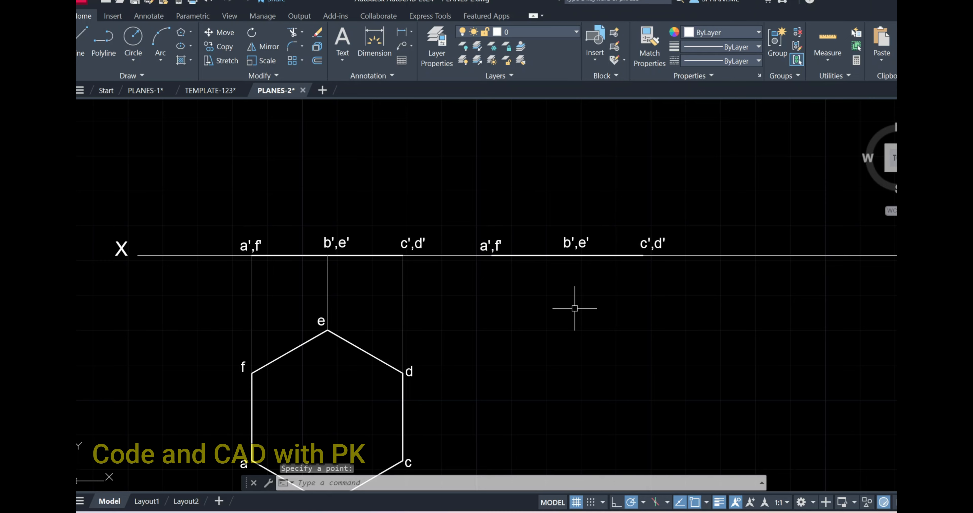
text(re)
key(Return)
Set the point style to the X-shaped marker.
text(ddp)
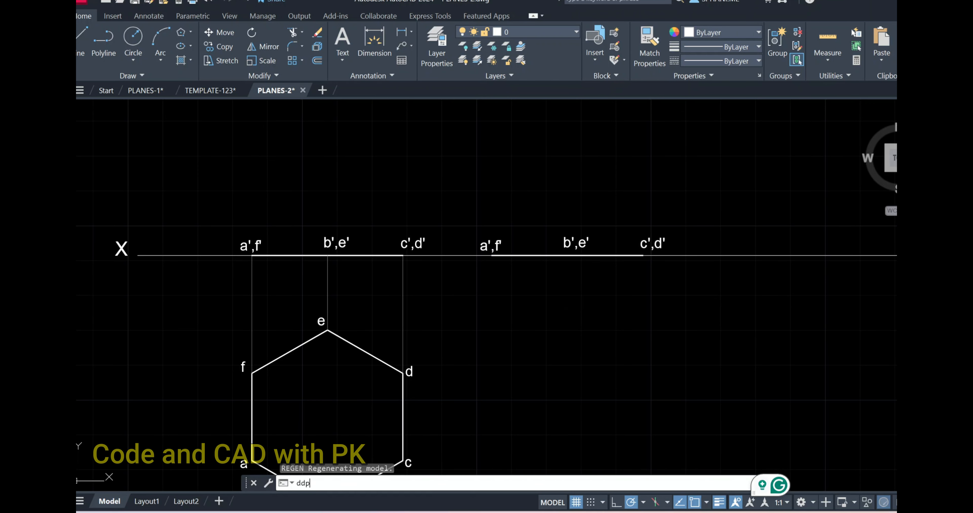
text(tye)
key(Return)
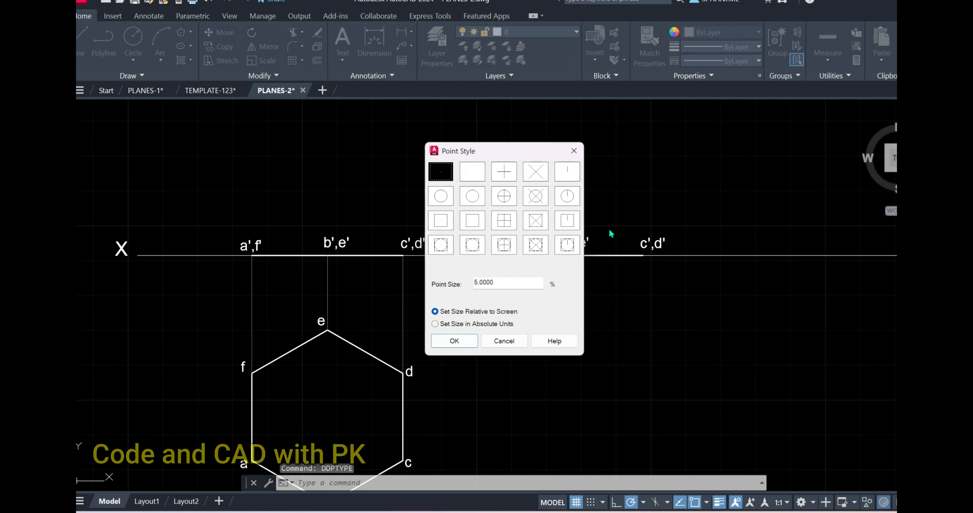
click(539, 173)
click(455, 341)
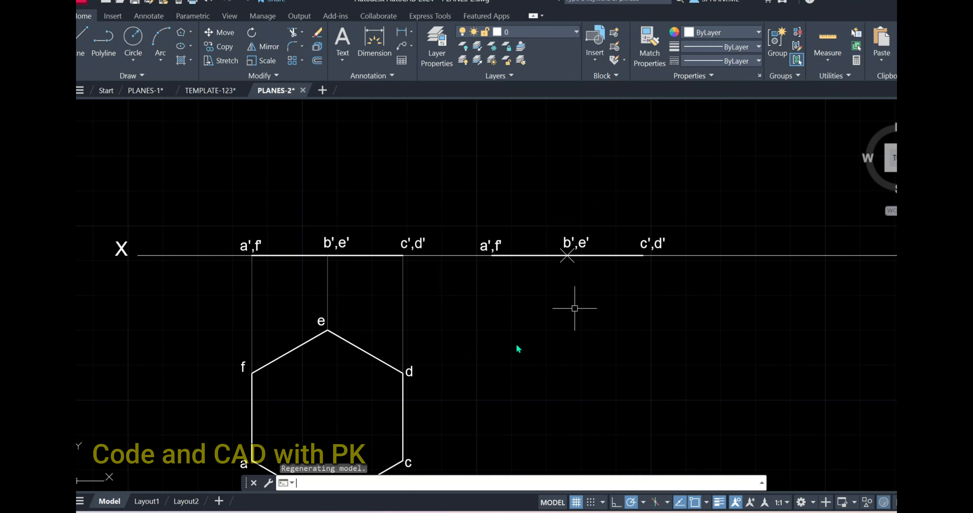
key(Escape)
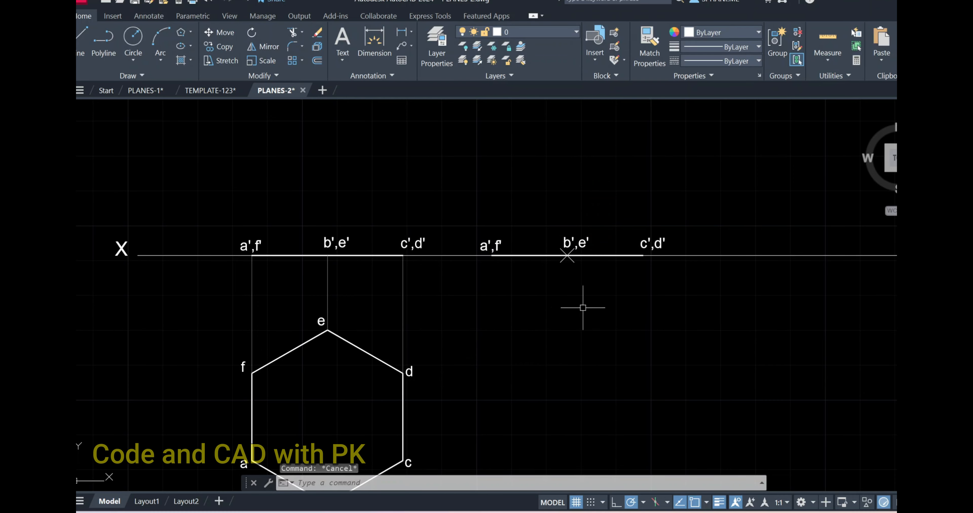
click(465, 227)
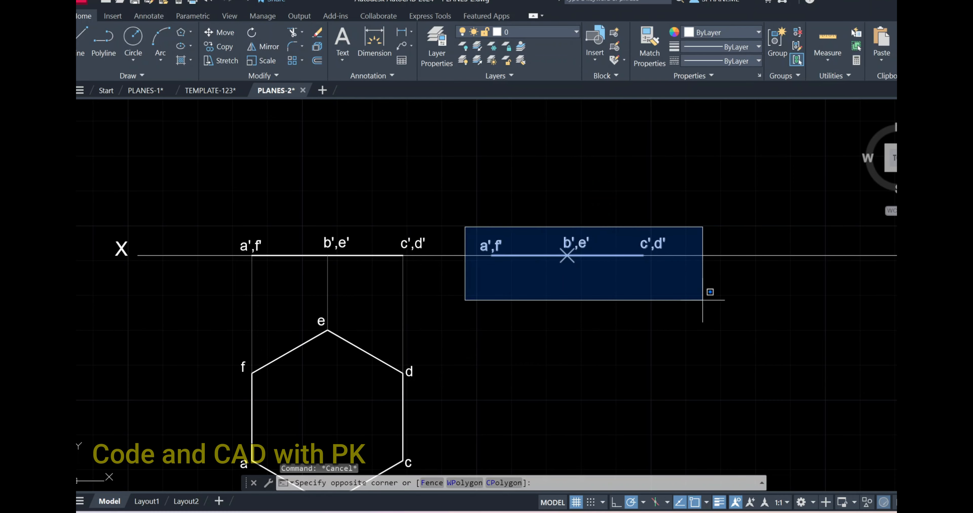
click(658, 291)
key(Escape)
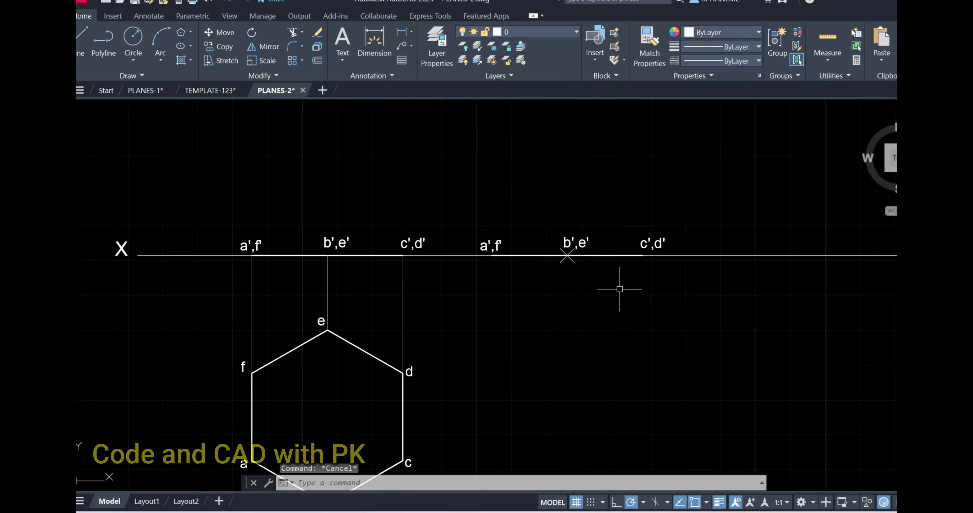
text(ro)
key(Return)
click(605, 256)
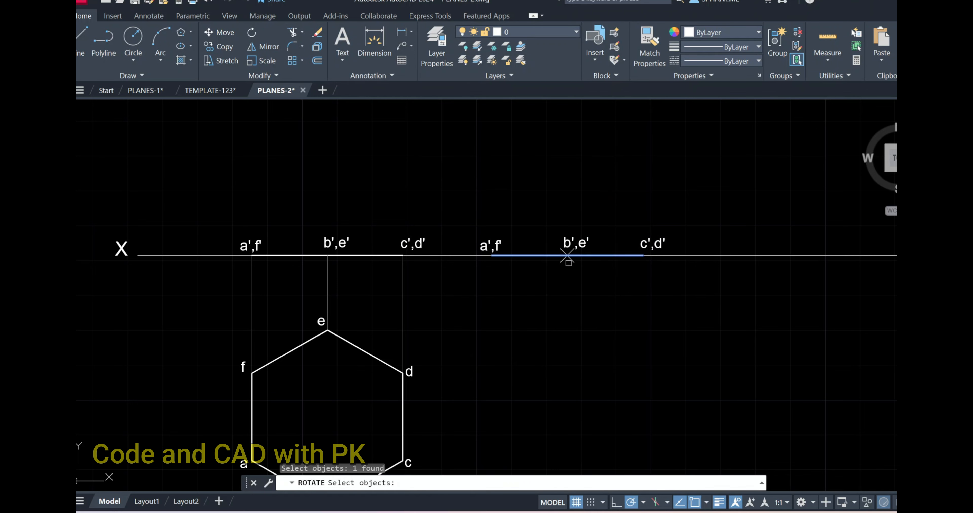
key(Escape)
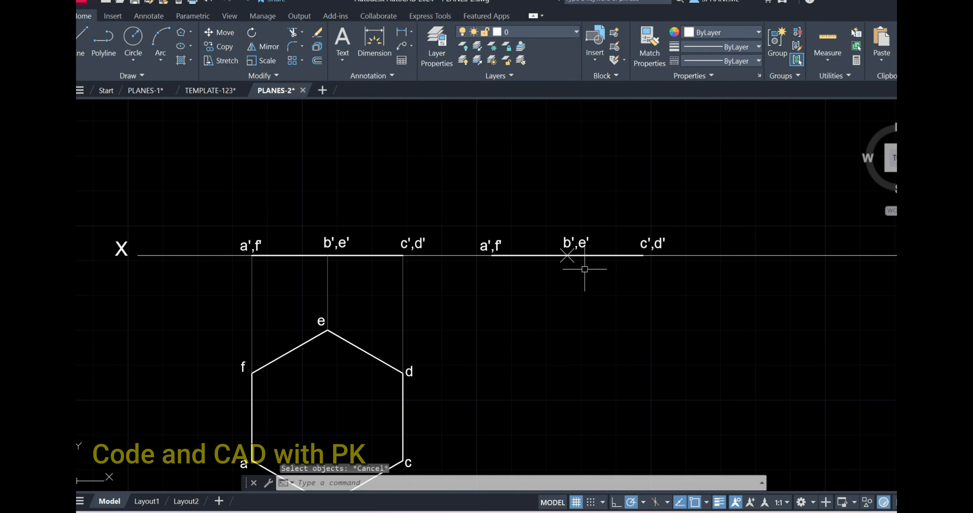
Rotate the copied front-view line with its labels and midpoint marker by 45° about its a',f' end.
text(ro)
key(Return)
click(457, 198)
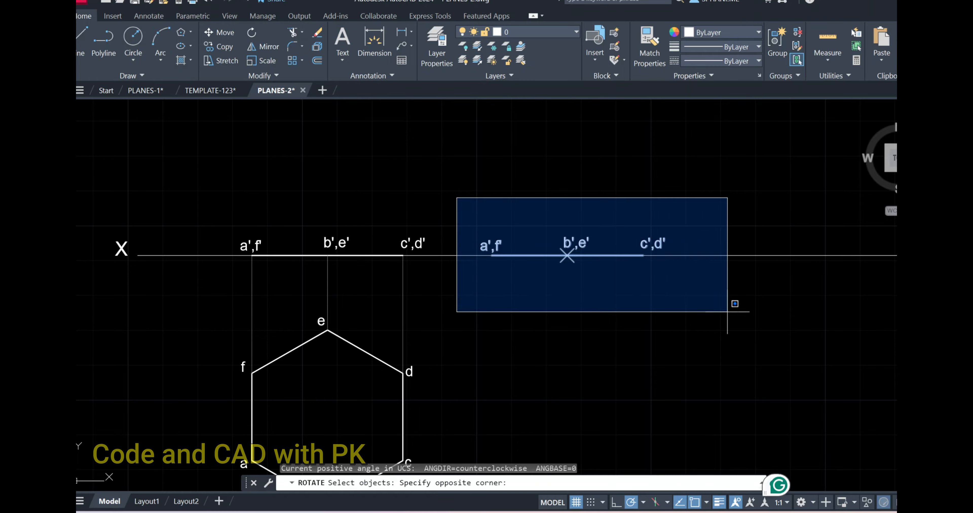
click(727, 313)
key(Return)
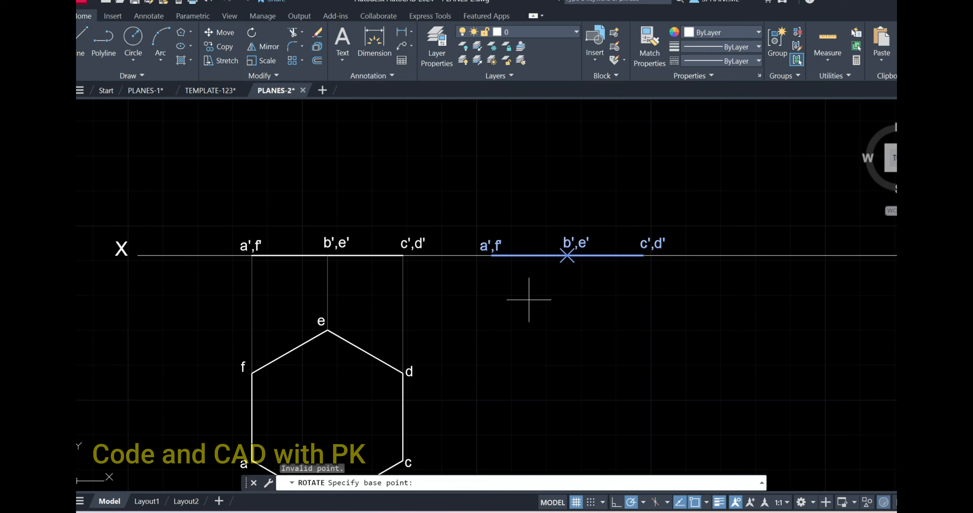
click(492, 256)
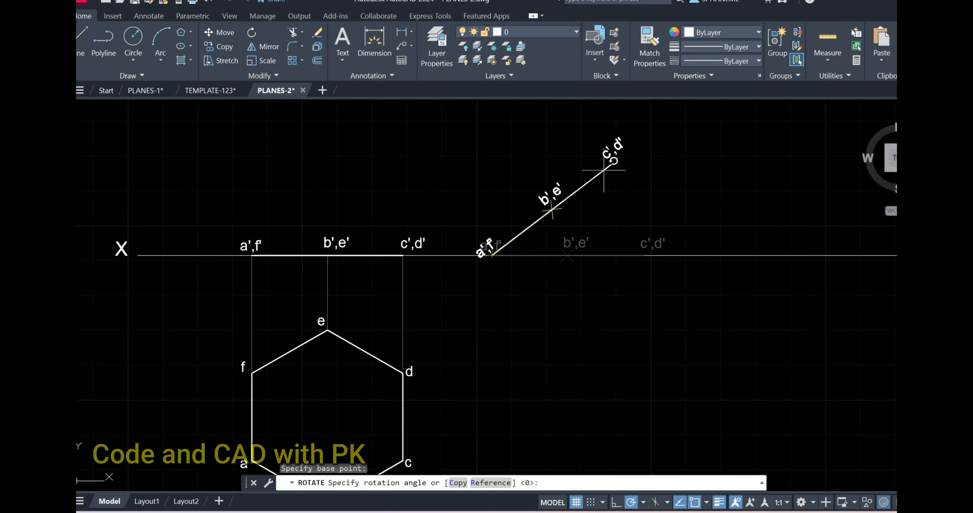
text(45)
key(Return)
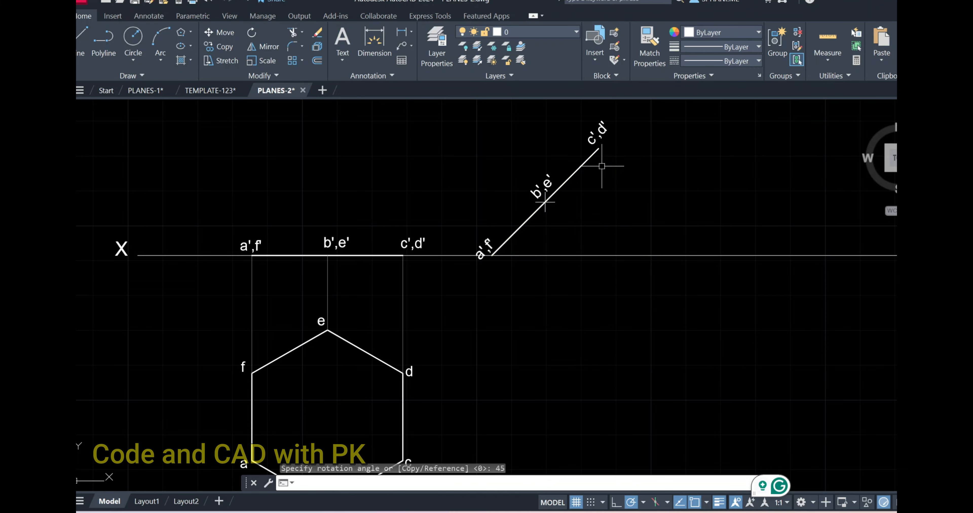
Move the a',f' label of the inclined line slightly upward so it clears the XY line.
text(m)
key(space)
click(449, 222)
click(526, 304)
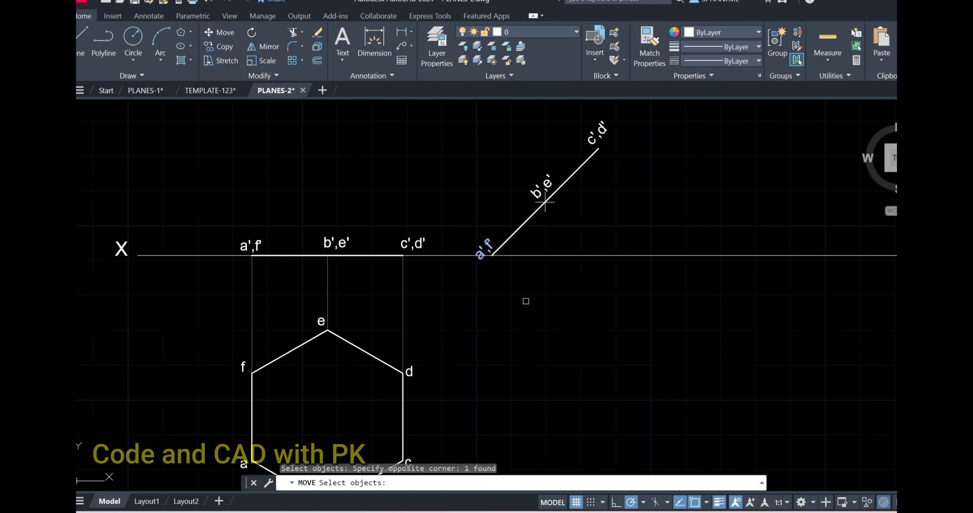
key(Return)
click(527, 301)
click(527, 293)
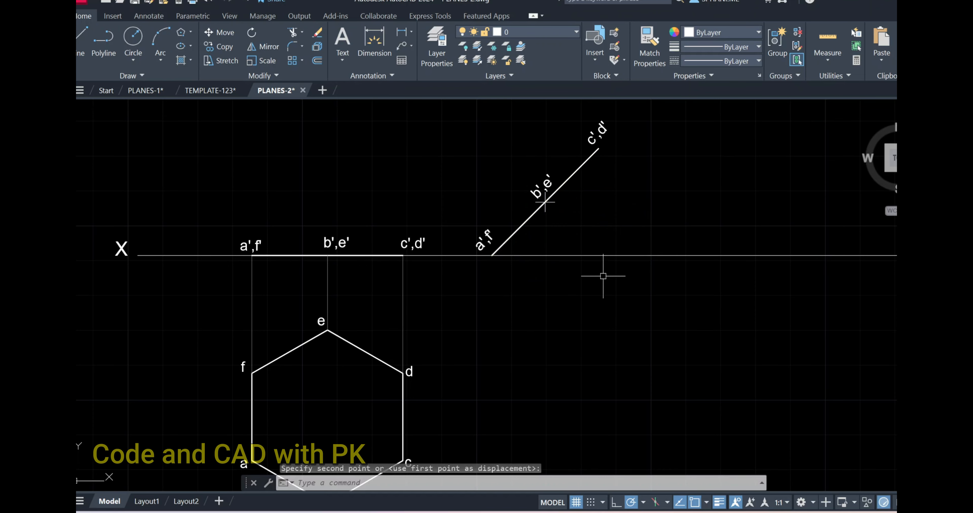
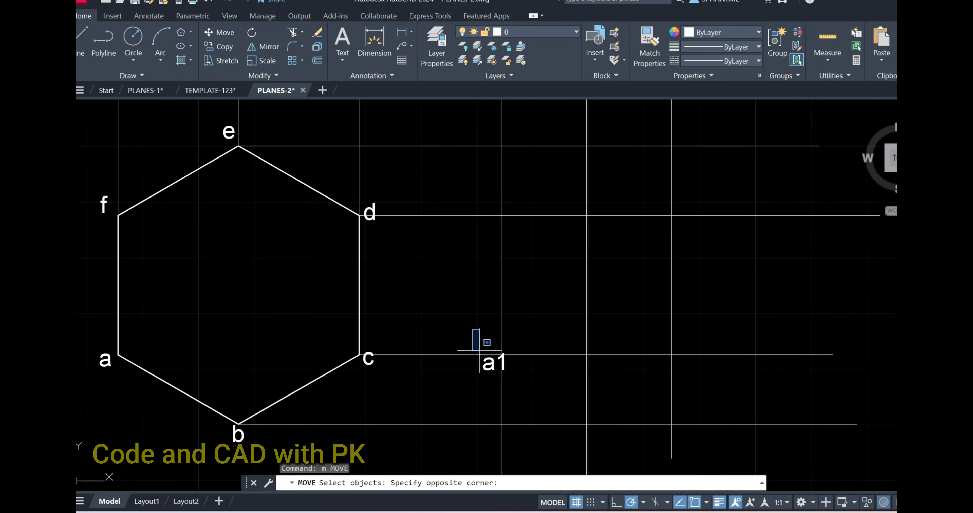
Move the a1 label to the lower left of where the a–c horizontal projector crosses the first vertical projector.
click(527, 390)
key(Return)
click(527, 391)
click(511, 397)
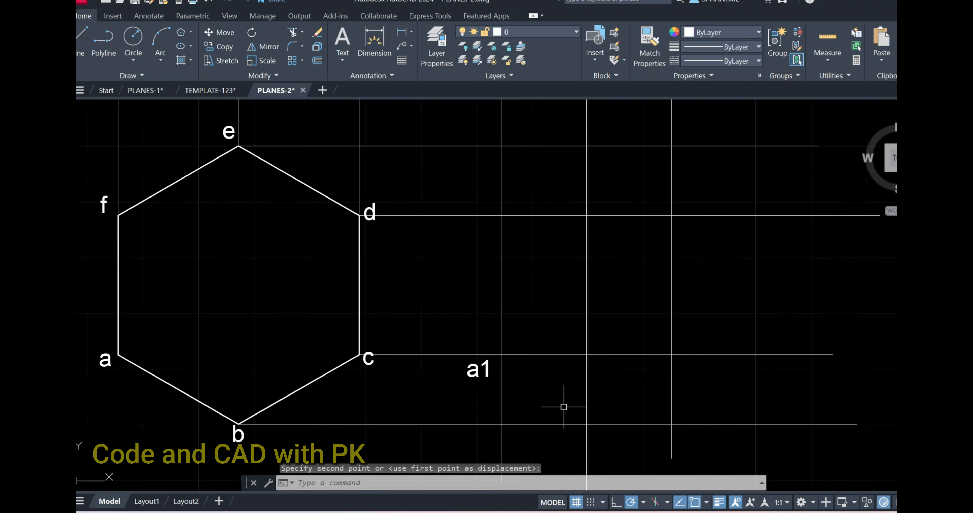
text(co)
key(Return)
click(454, 354)
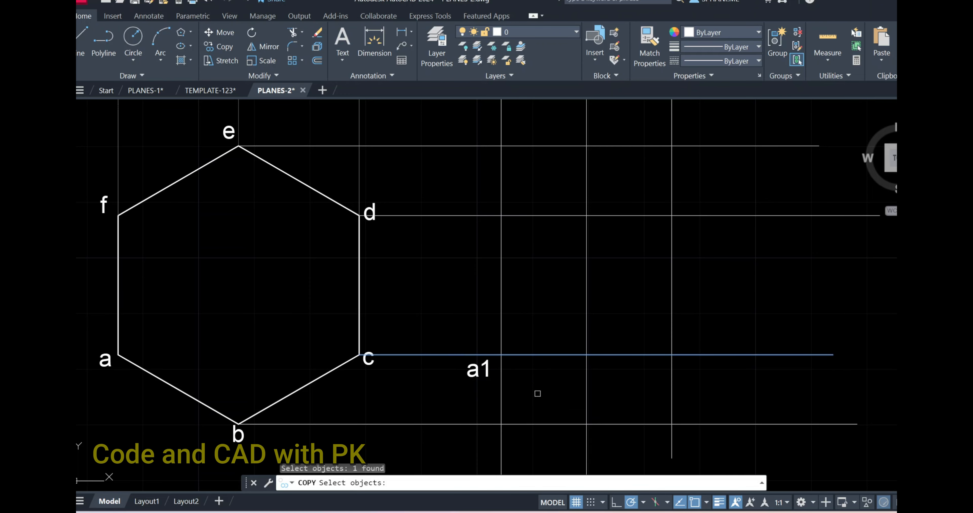
click(437, 349)
click(528, 390)
key(Return)
scroll(526, 392, down, 4)
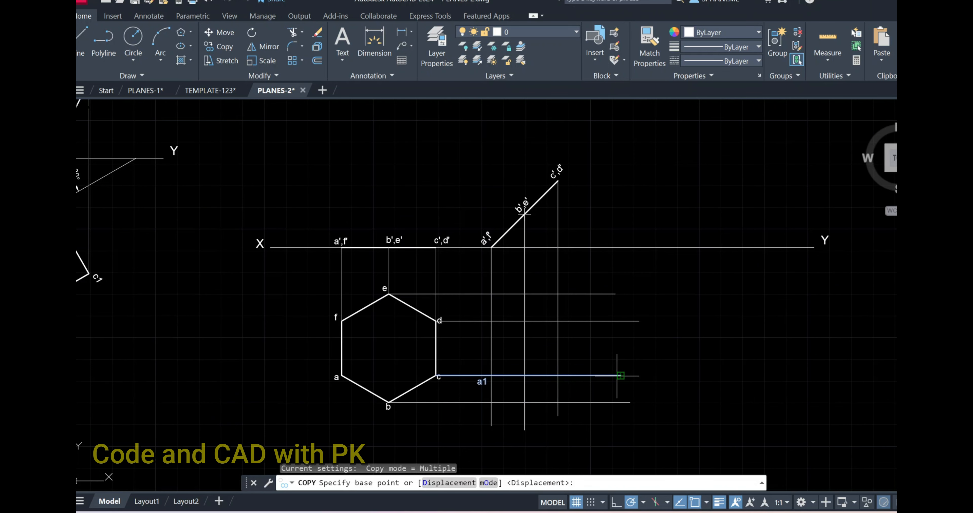
middle_drag(671, 393, 662, 371)
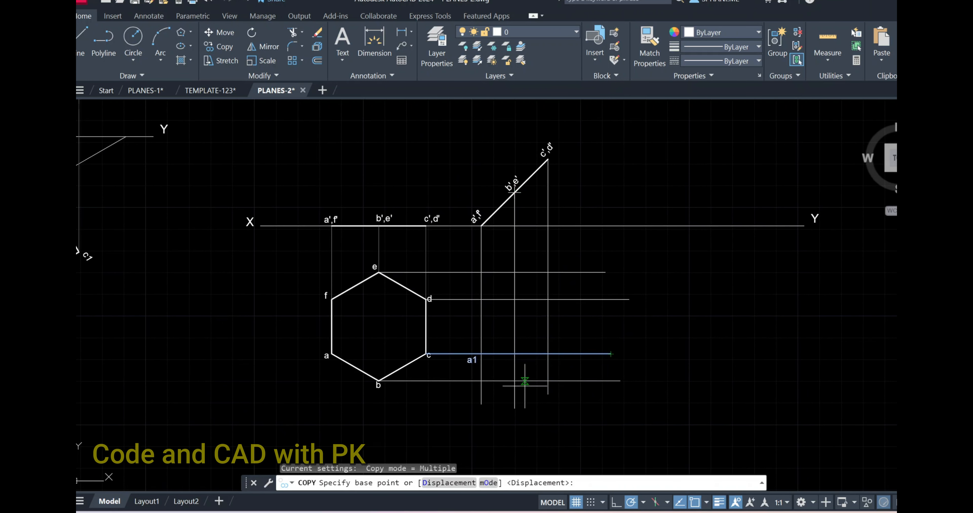
click(588, 414)
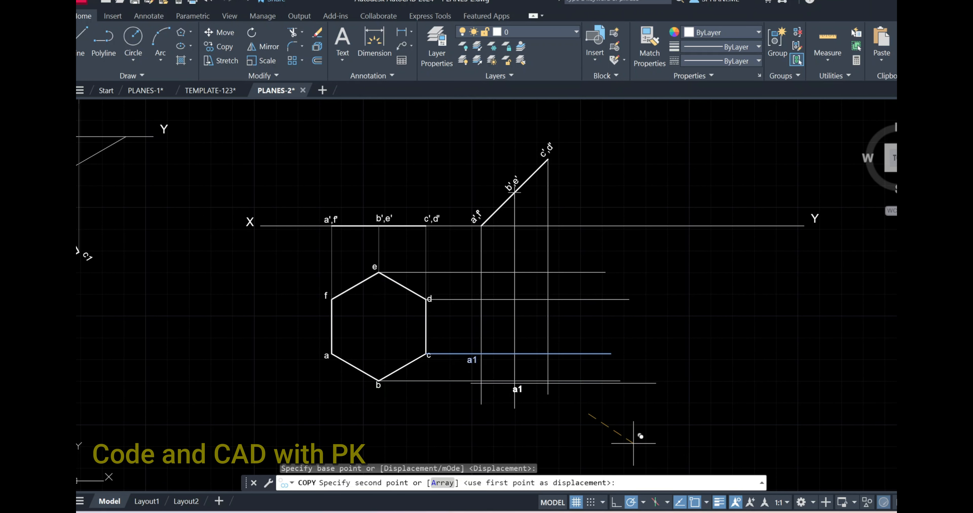
key(Escape)
Copy the a1 label beside the other five projector intersections that form the second top view's corners.
click(449, 340)
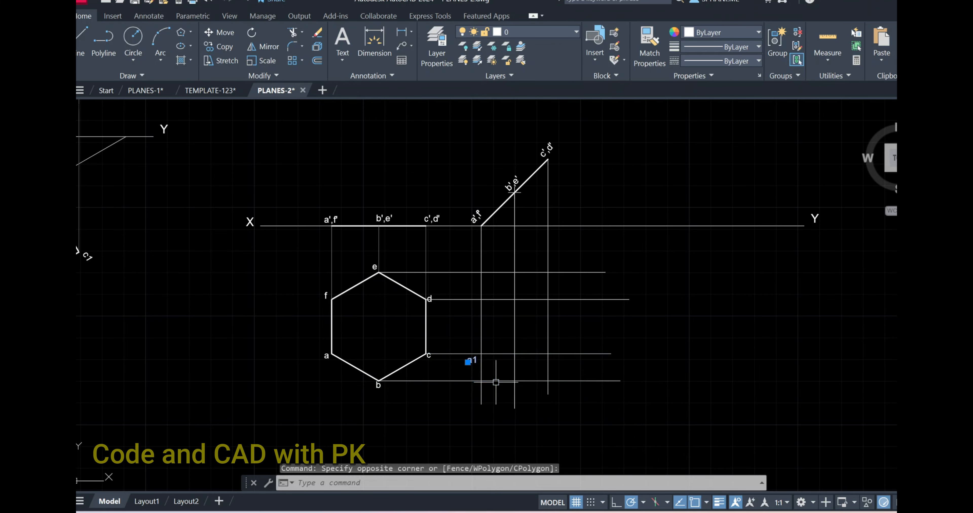
key(Return)
click(515, 421)
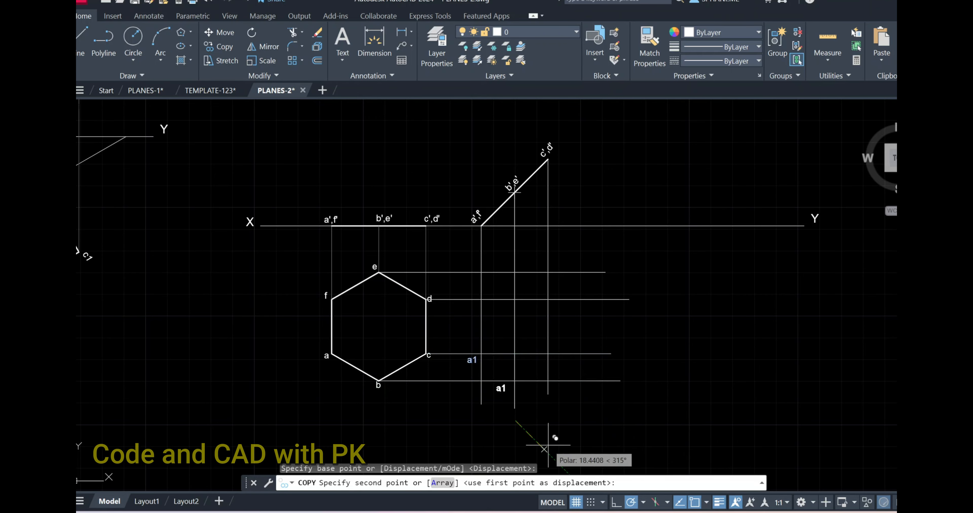
scroll(561, 449, up, 2)
click(561, 450)
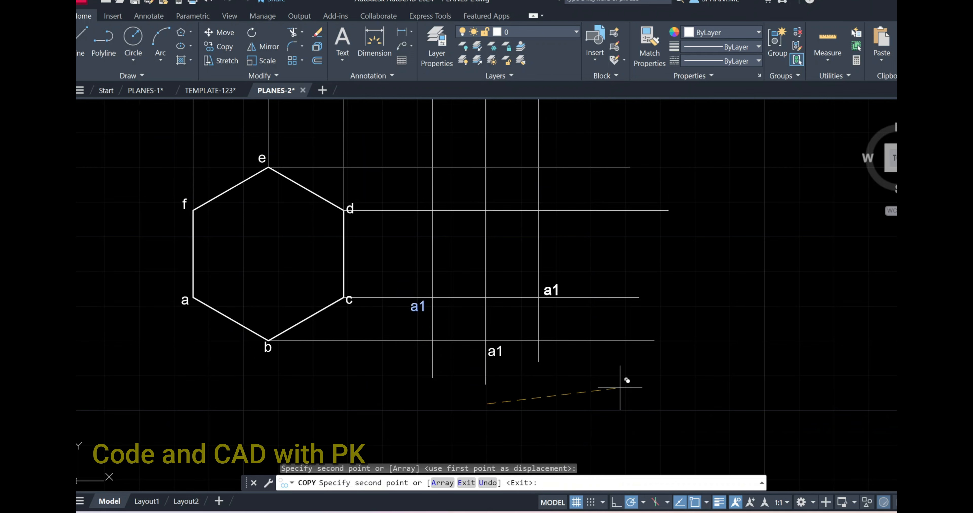
scroll(642, 382, down, 3)
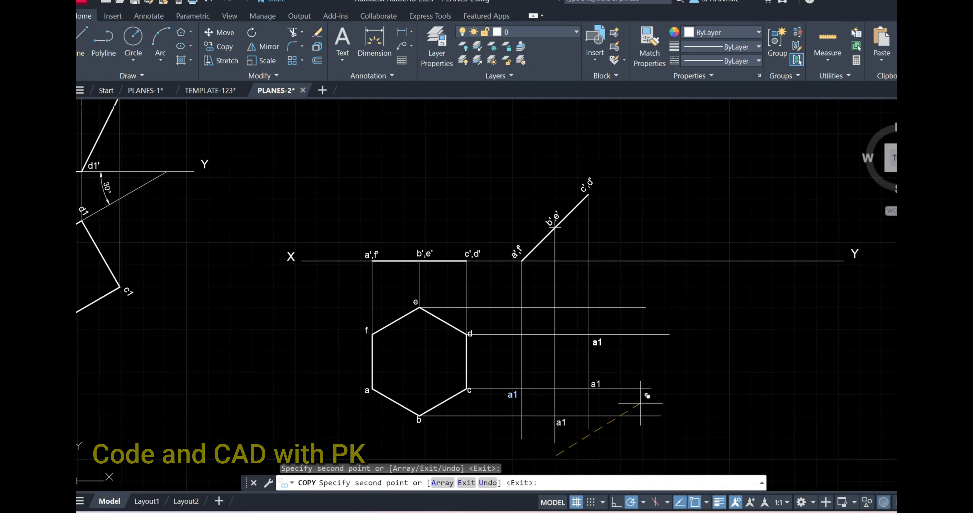
click(640, 403)
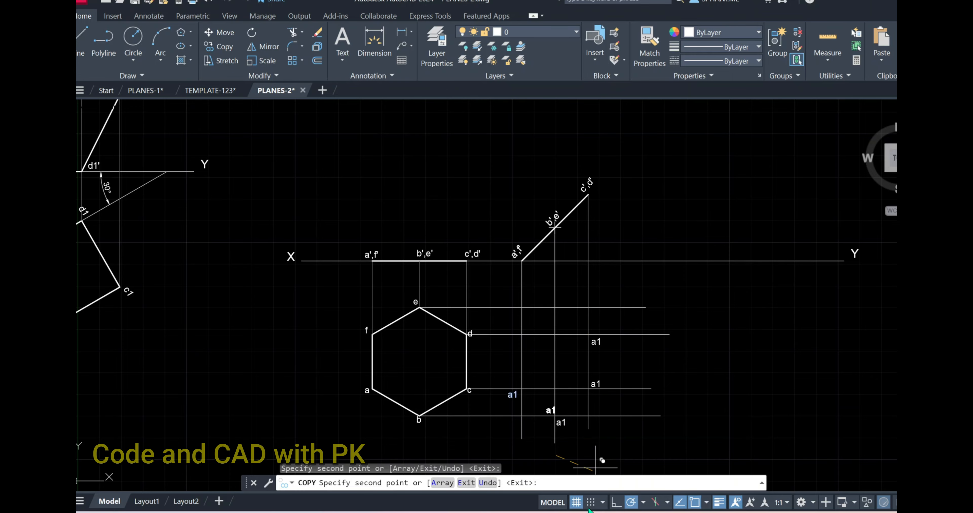
scroll(627, 355, up, 2)
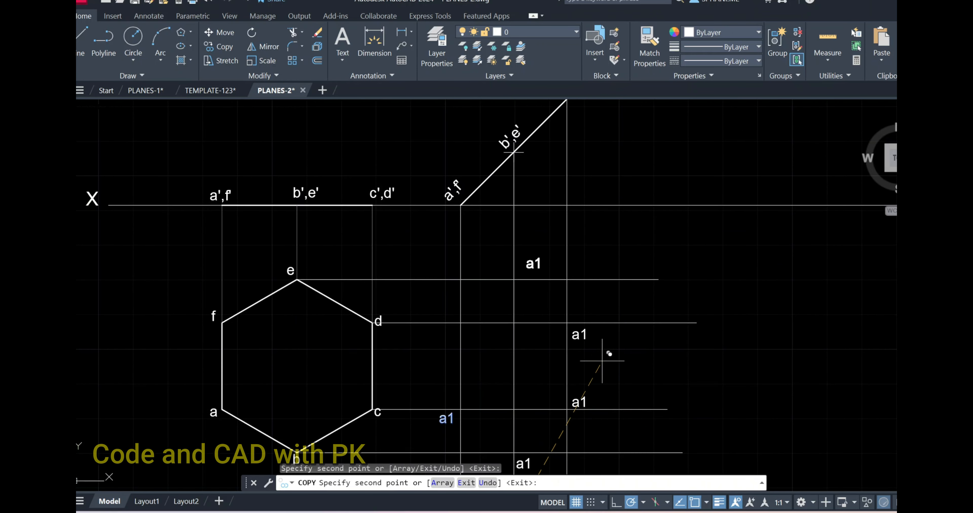
click(595, 366)
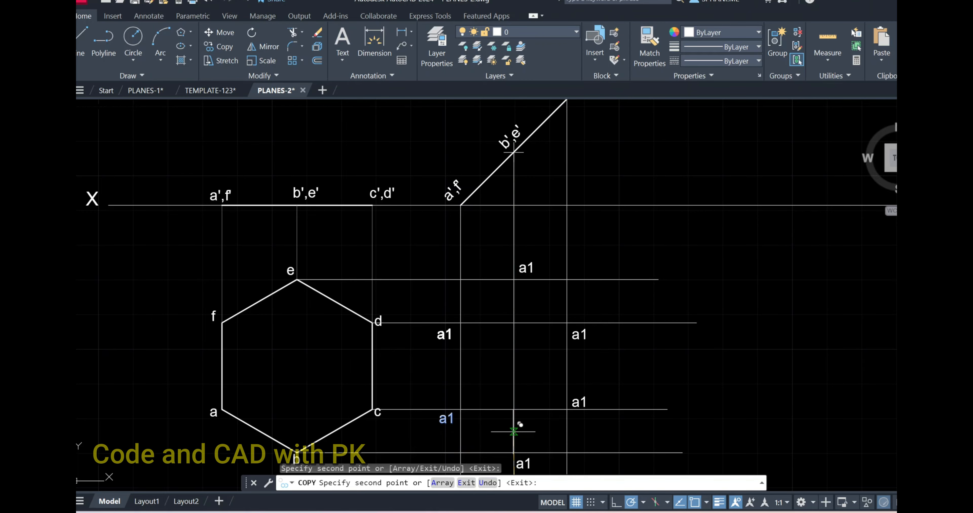
key(Escape)
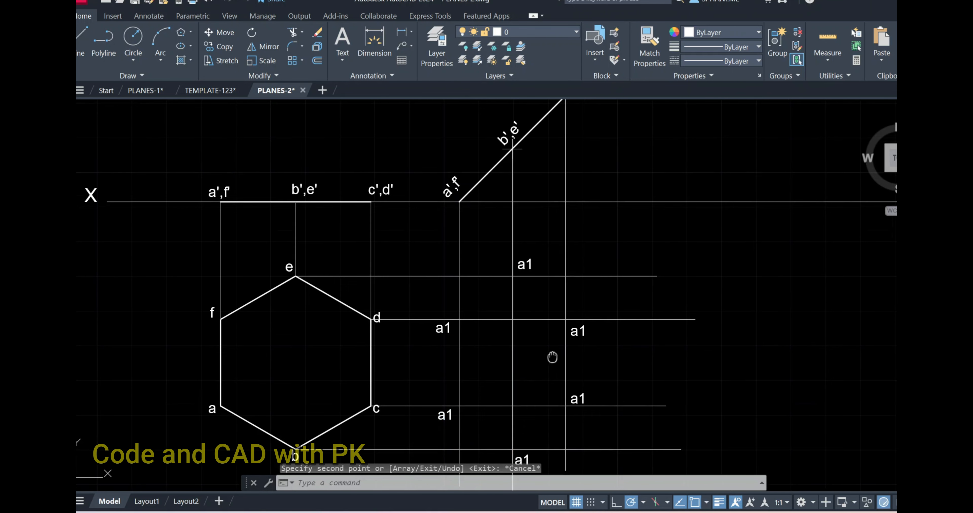
Change the copied a1 labels at the lowest, lower-right and upper-right corners of the second top view to b1, c1 and d1.
mouse_move(554, 358)
middle_down()
mouse_move(502, 218)
mouse_move(504, 235)
middle_up()
text(ed)
key(Return)
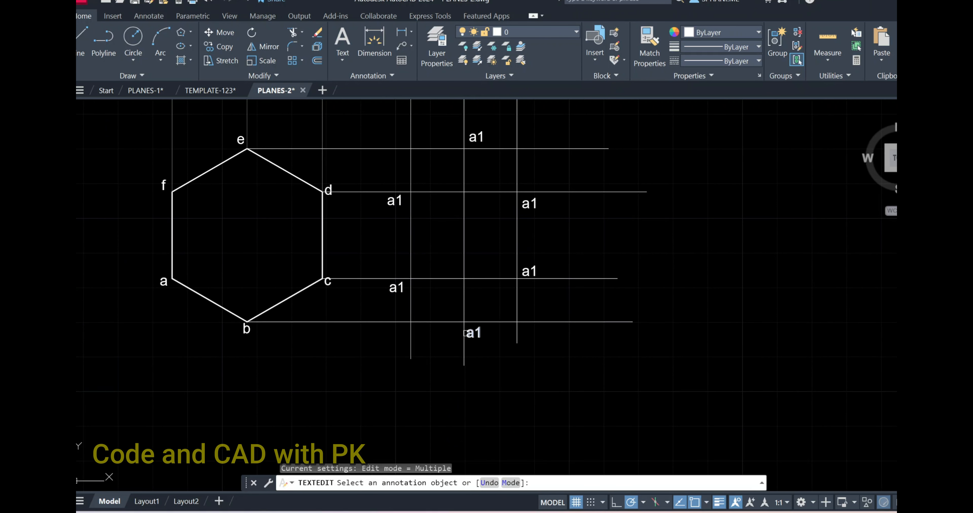
click(474, 341)
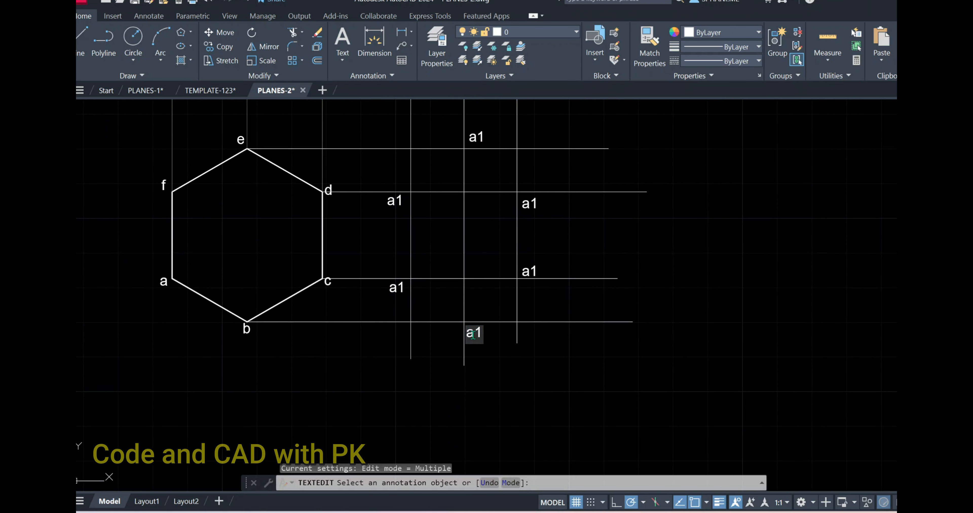
click(545, 309)
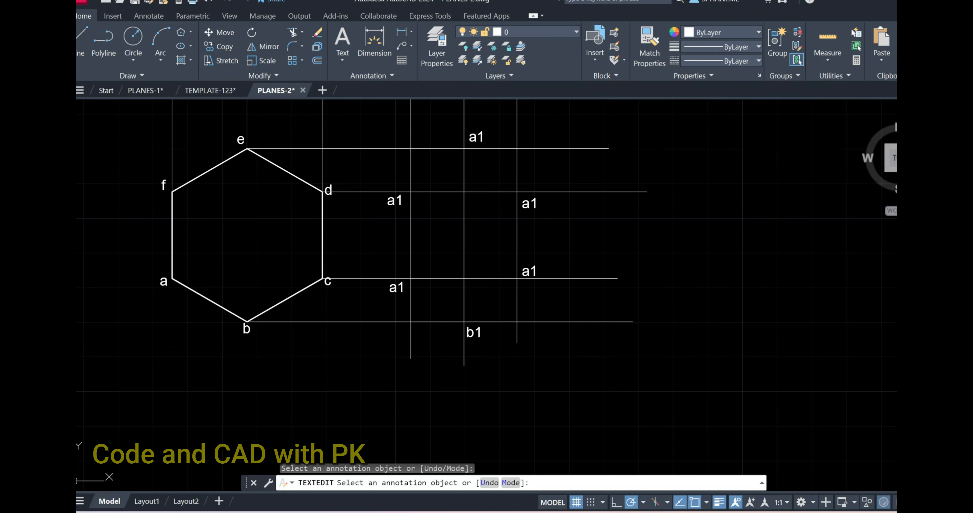
click(529, 278)
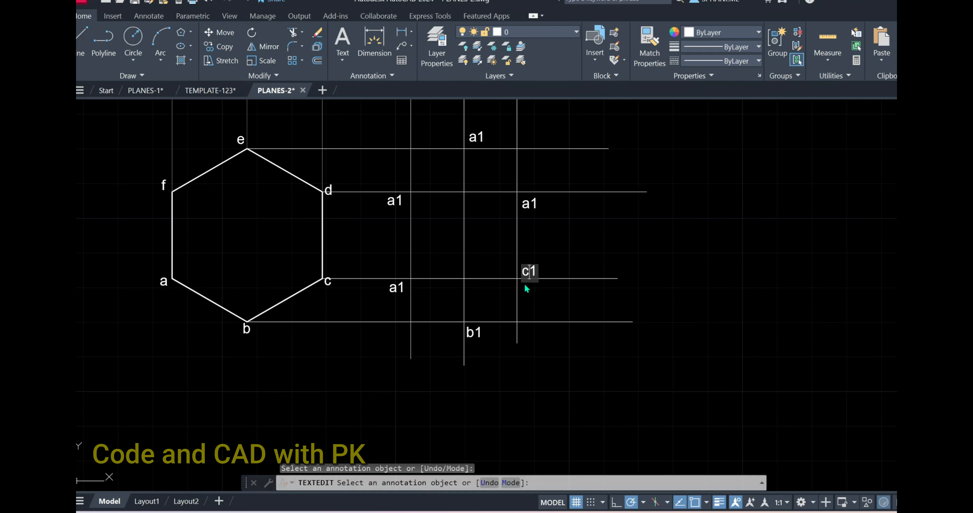
click(541, 227)
click(529, 207)
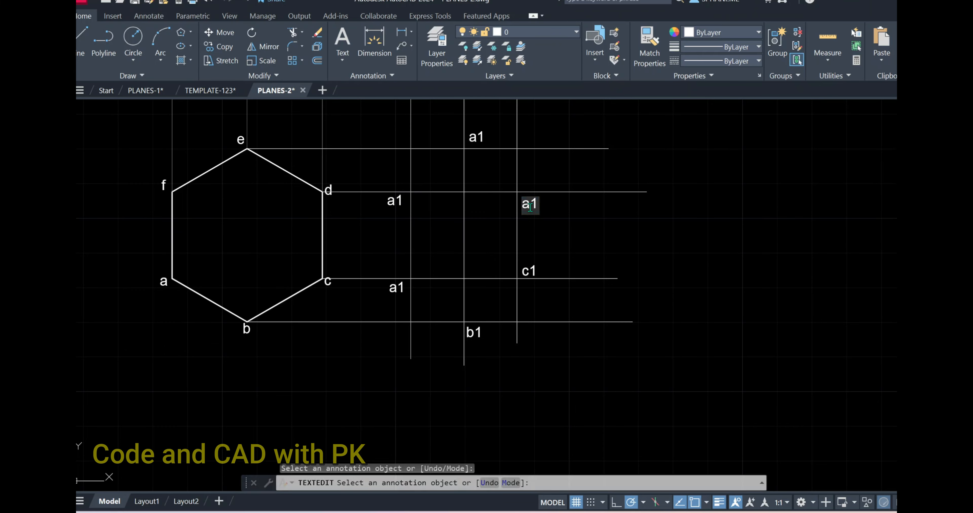
click(547, 195)
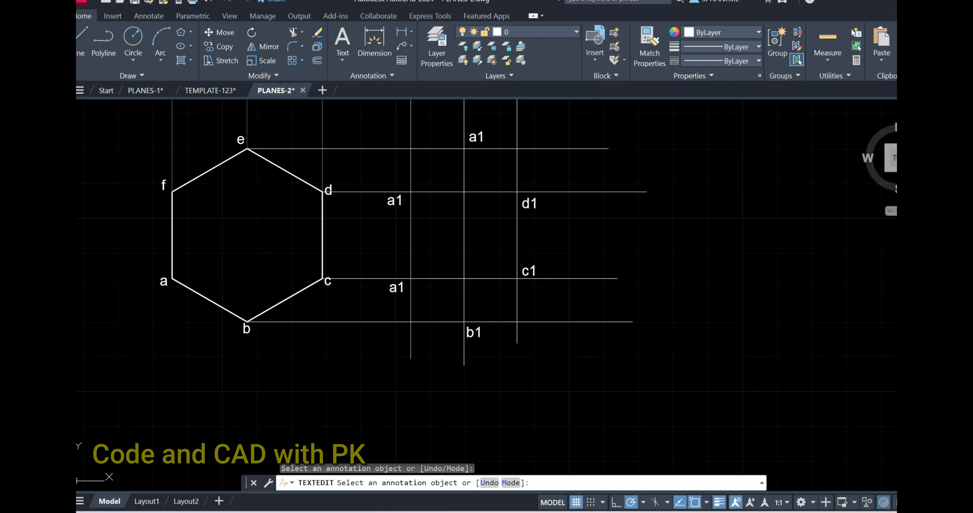
Change the remaining copied a1 labels at the topmost and upper-left corners to e1 and f1, and finish text editing.
click(477, 139)
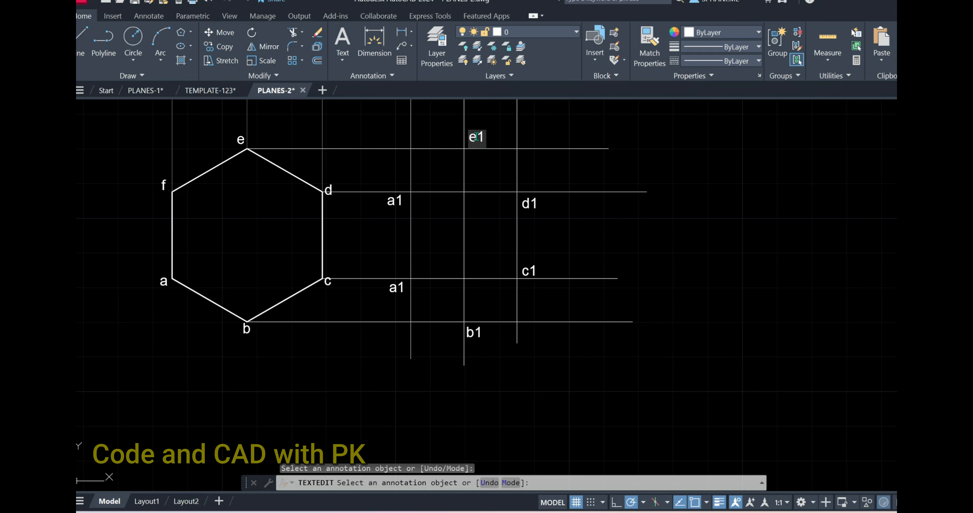
click(468, 183)
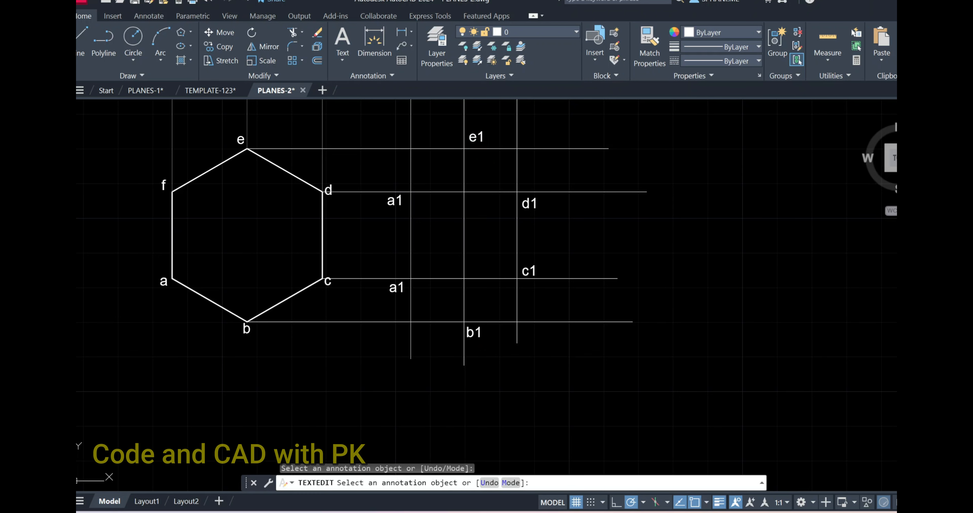
click(397, 201)
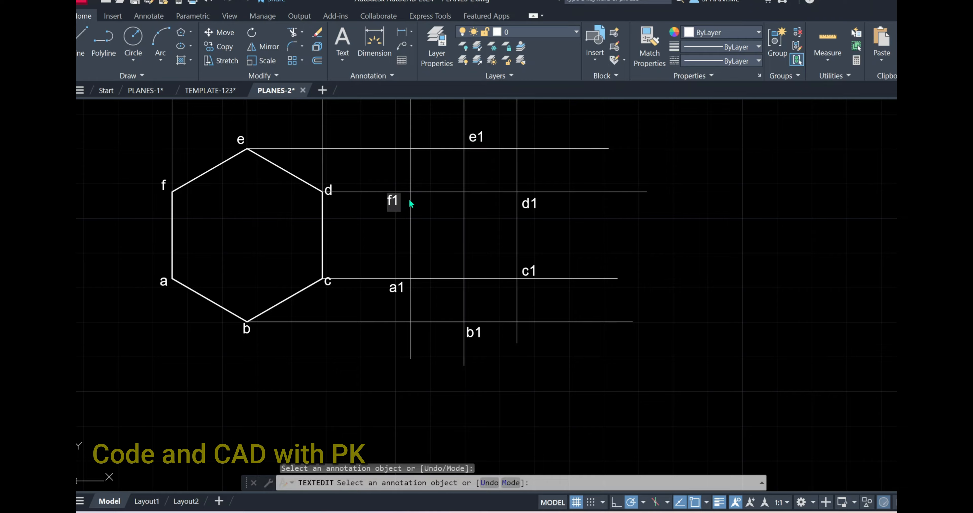
click(430, 215)
right_click(431, 214)
click(440, 222)
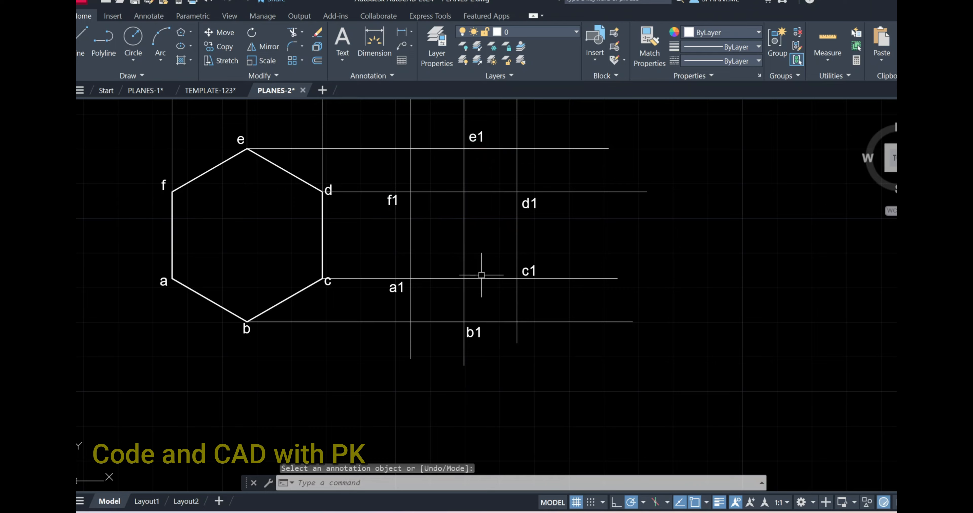
Draw a closed polyline through the projector intersections a1, b1, c1, d1, e1 and f1.
text(l)
key(Return)
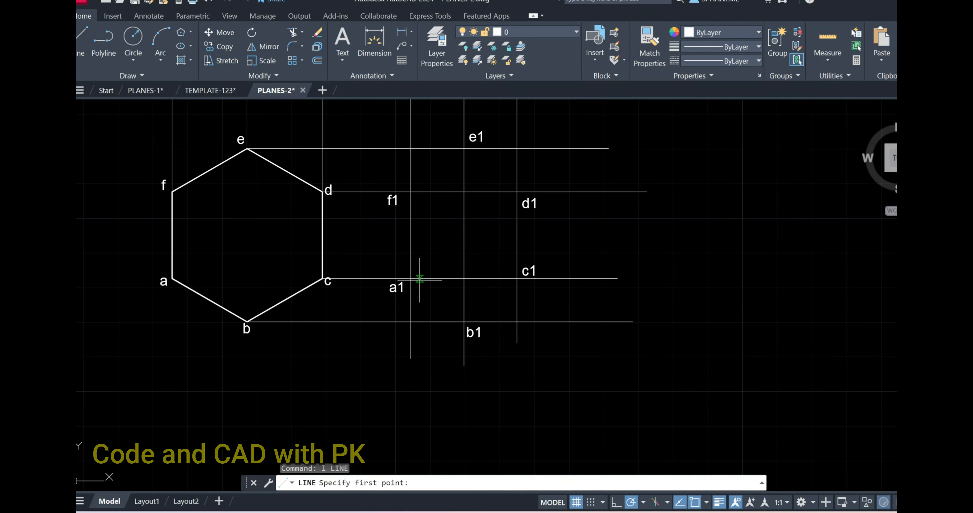
key(Escape)
text(pl)
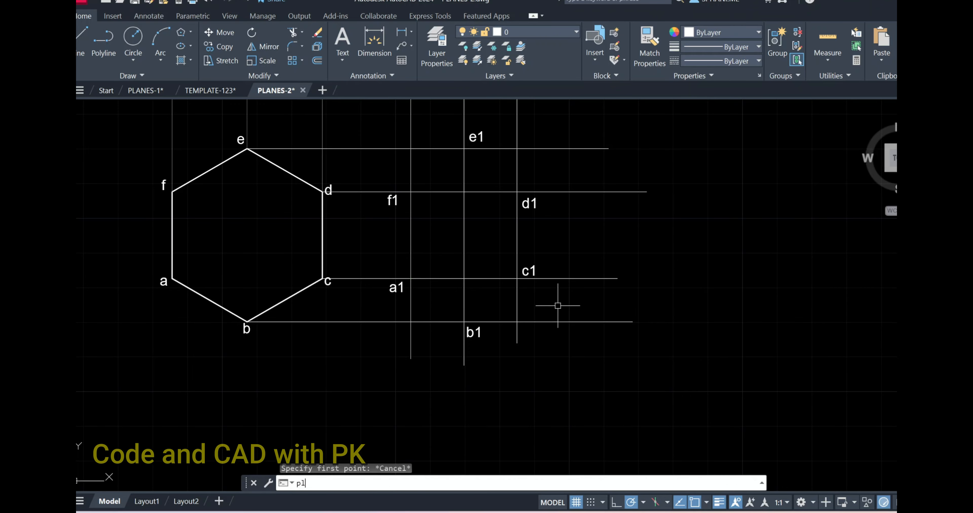
key(Return)
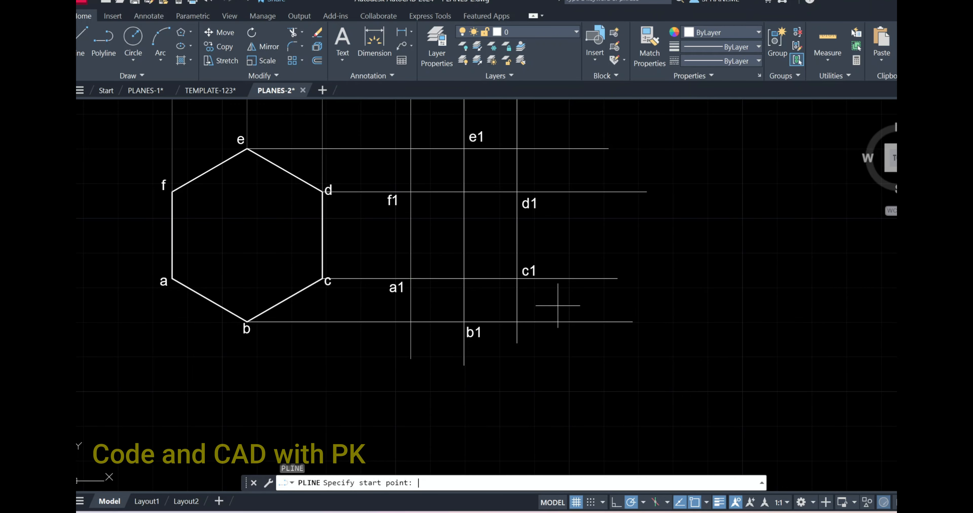
click(410, 278)
click(464, 322)
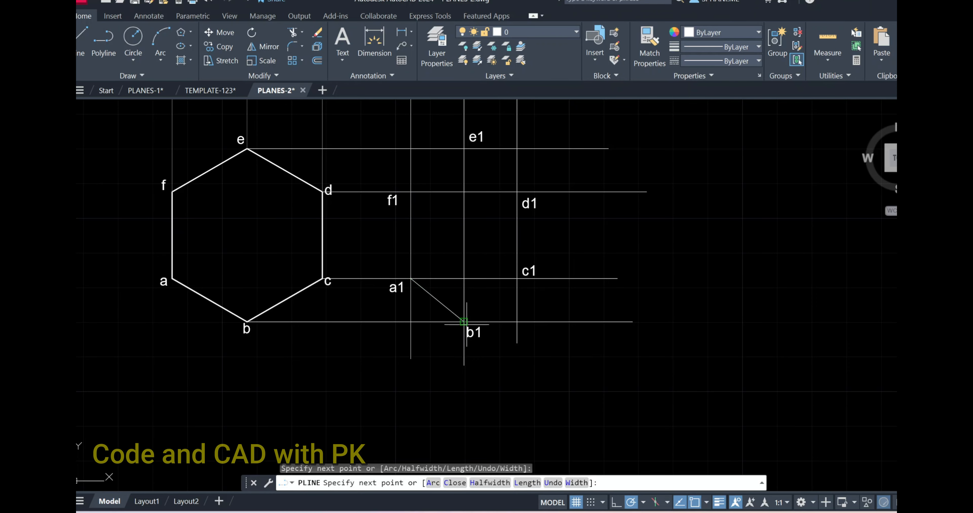
click(516, 279)
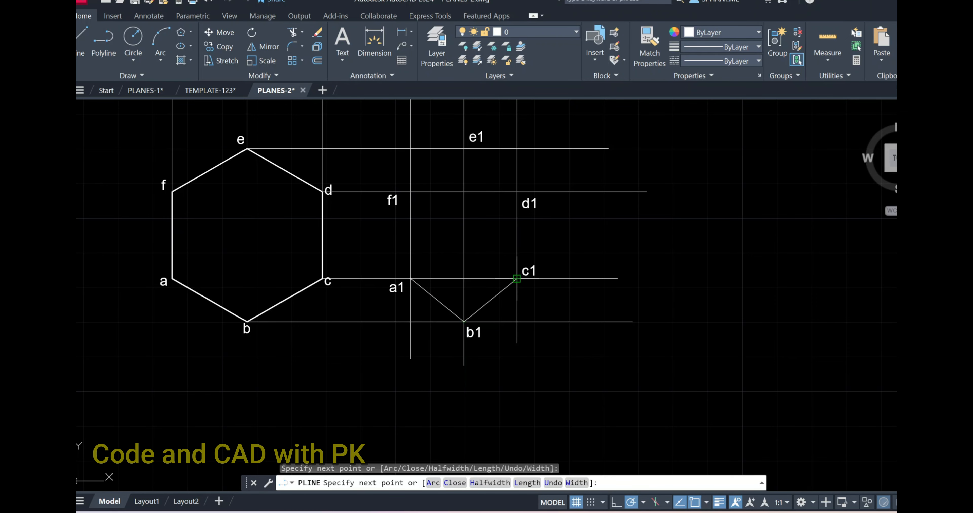
click(517, 191)
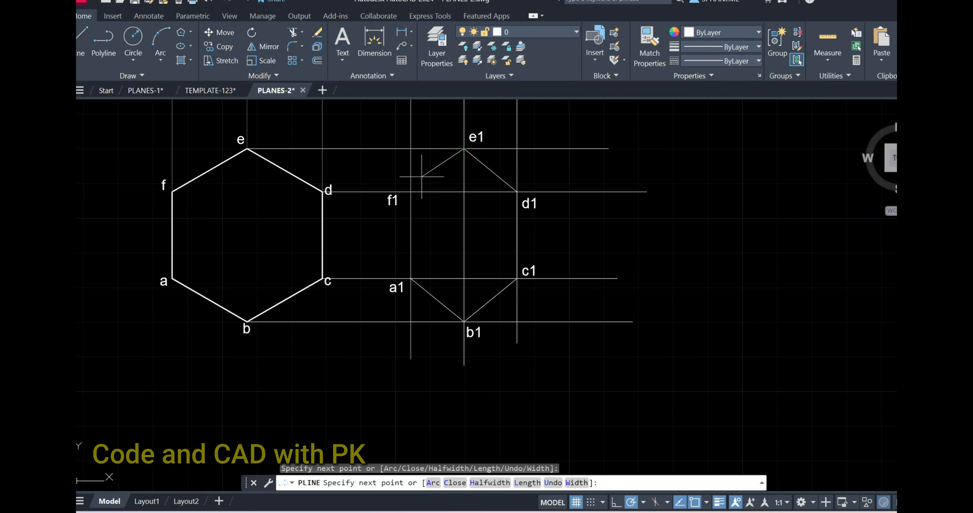
right_click(477, 256)
click(491, 266)
Set the lineweight of the a1–f1 polyline to 0.30 mm.
click(516, 252)
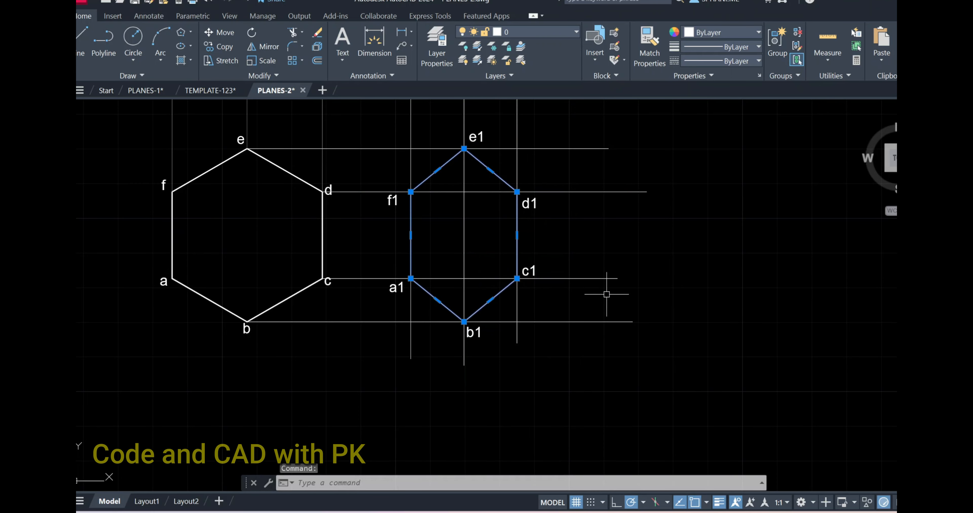
click(747, 45)
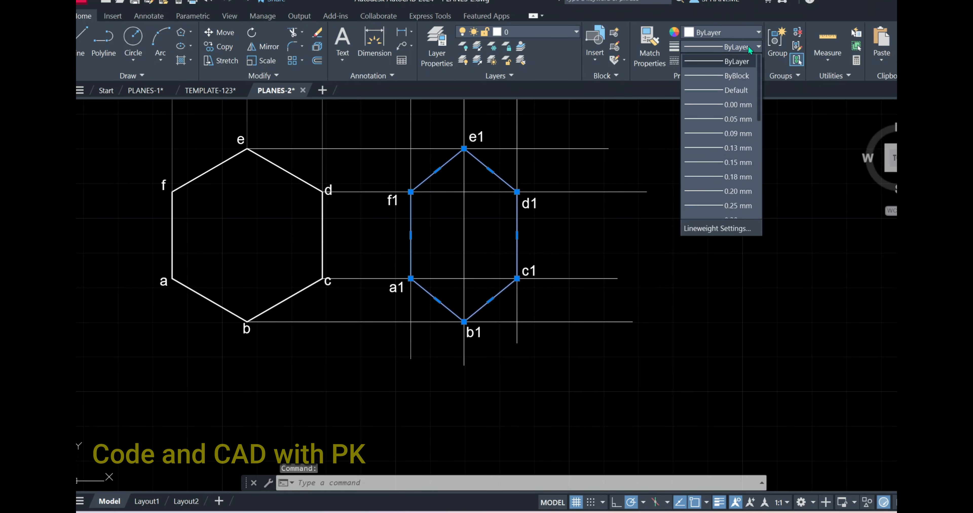
click(729, 177)
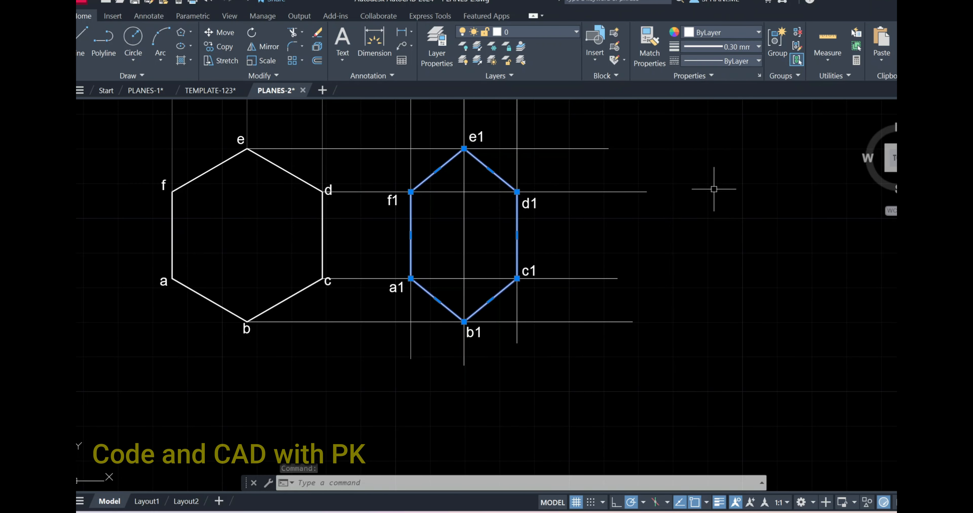
key(Escape)
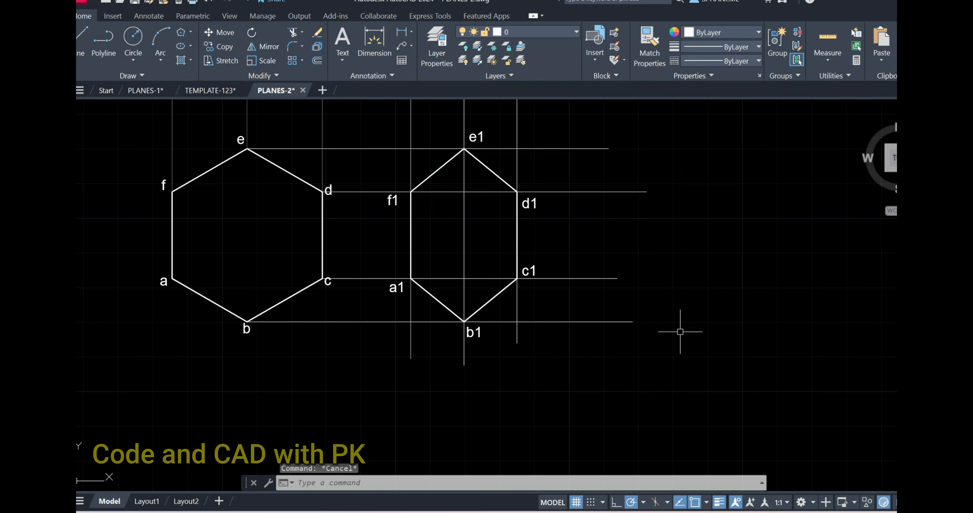
Trim the horizontal projectors beyond the c1–d1 vertical and the vertical projectors below the b–b1 line.
key(Return)
drag(609, 368, 586, 206)
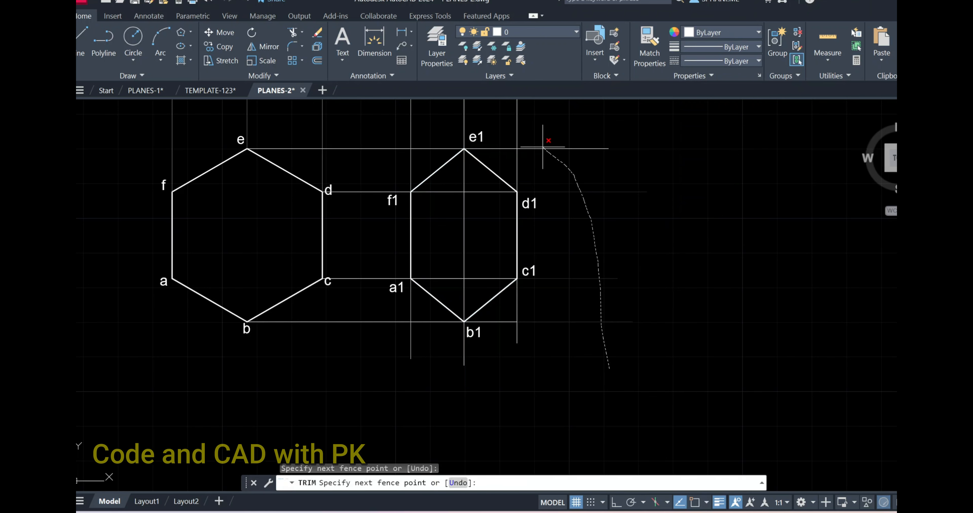
drag(542, 147, 544, 148)
drag(536, 334, 393, 341)
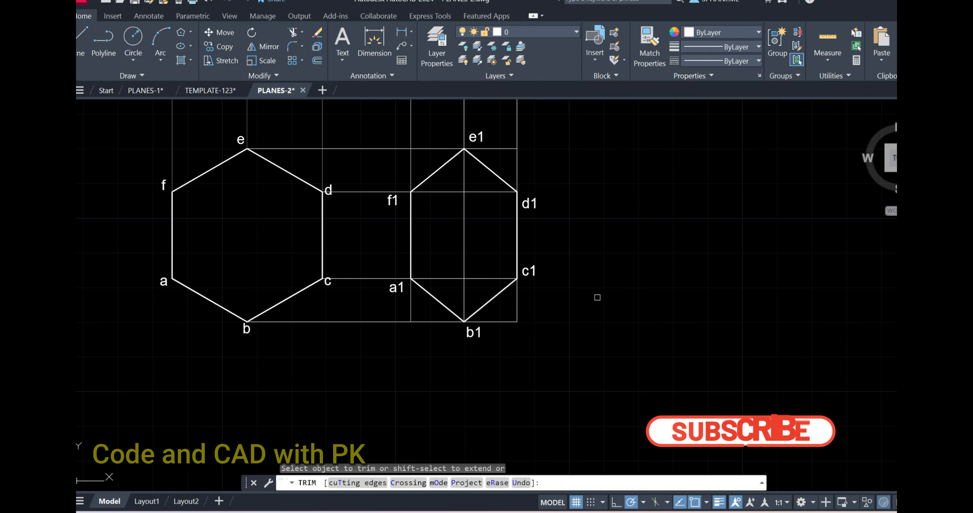
right_click(626, 273)
click(645, 278)
Add an angular dimension between the inclined front-view line and the XY line, just beyond the b',e' projector.
scroll(652, 278, down, 3)
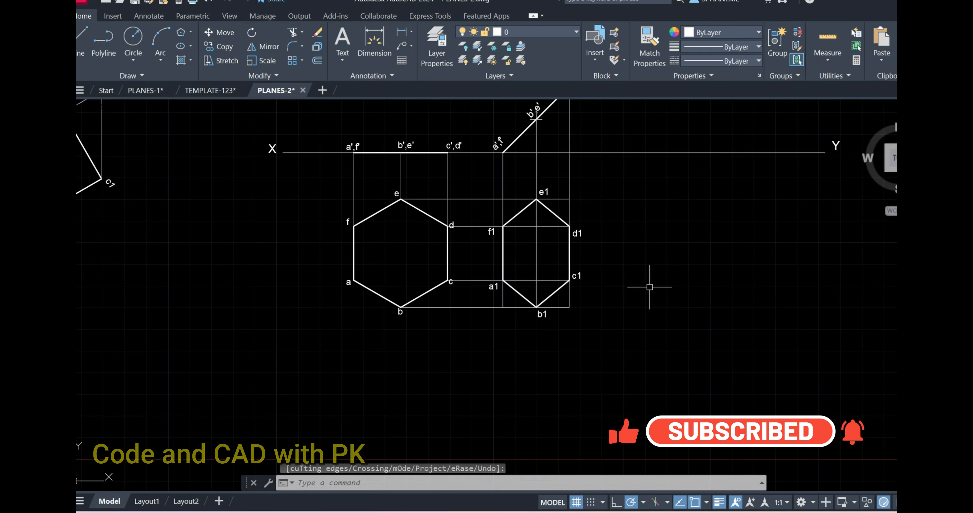
scroll(646, 279, up, 2)
middle_drag(641, 267, 627, 384)
scroll(624, 343, down, 2)
scroll(563, 276, up, 2)
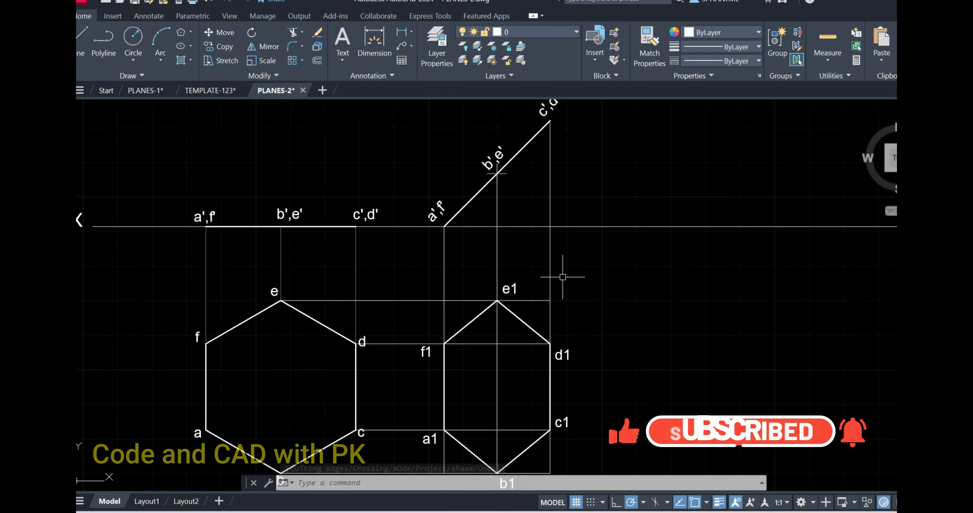
middle_drag(562, 277, 669, 209)
text(dim)
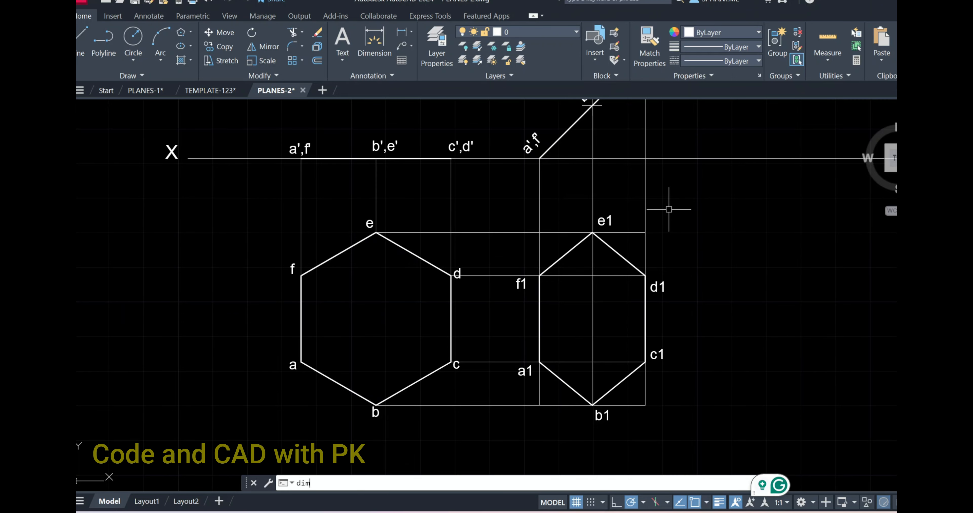
text(an)
key(Return)
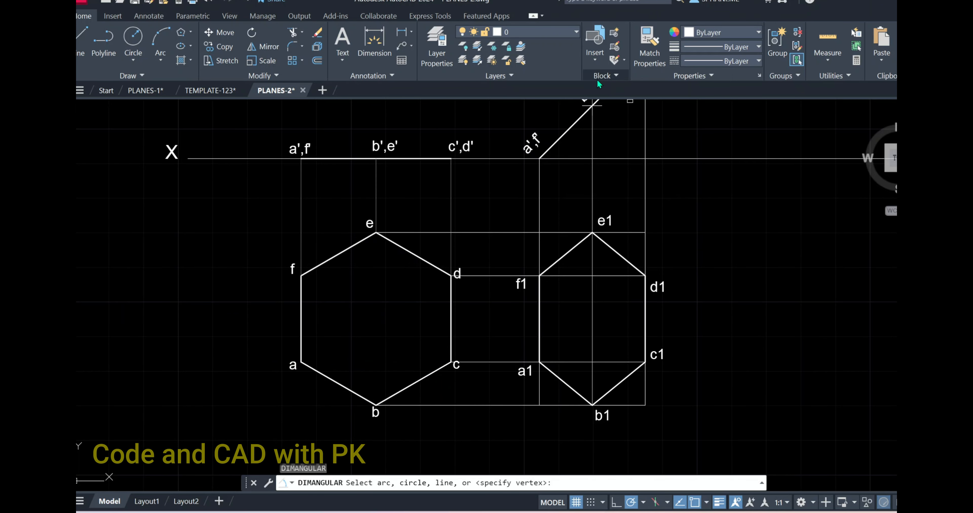
click(569, 129)
click(591, 106)
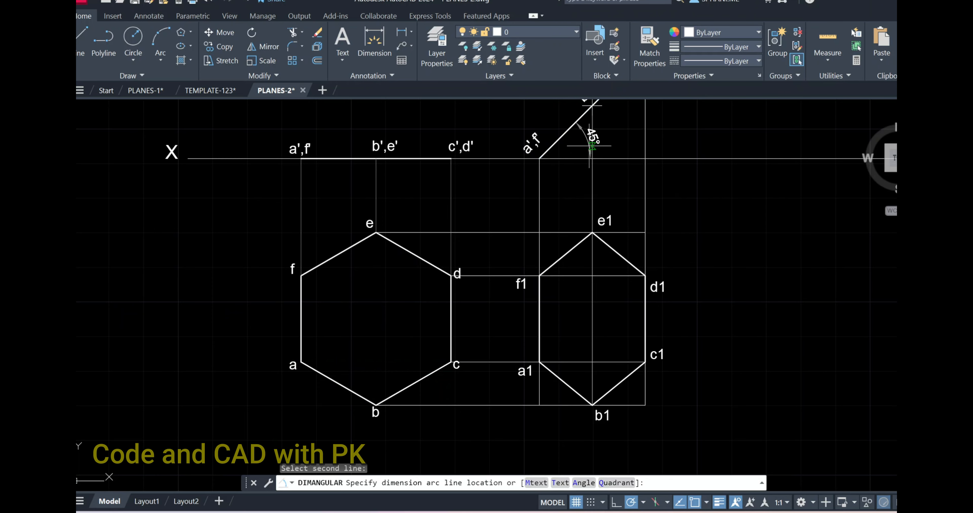
click(618, 141)
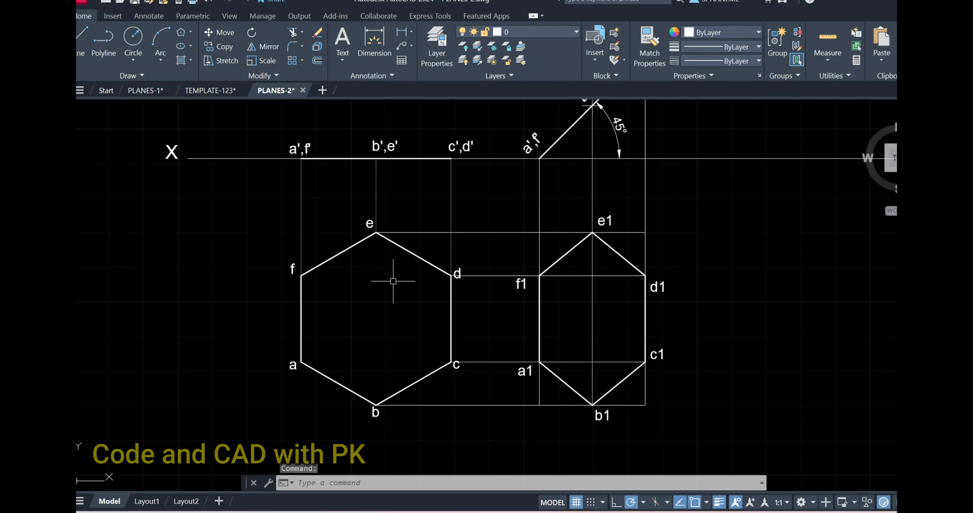
Add a vertical linear dimension to side a–f of the first hexagon, placed outside it at a distance of 10.
text(dimlin)
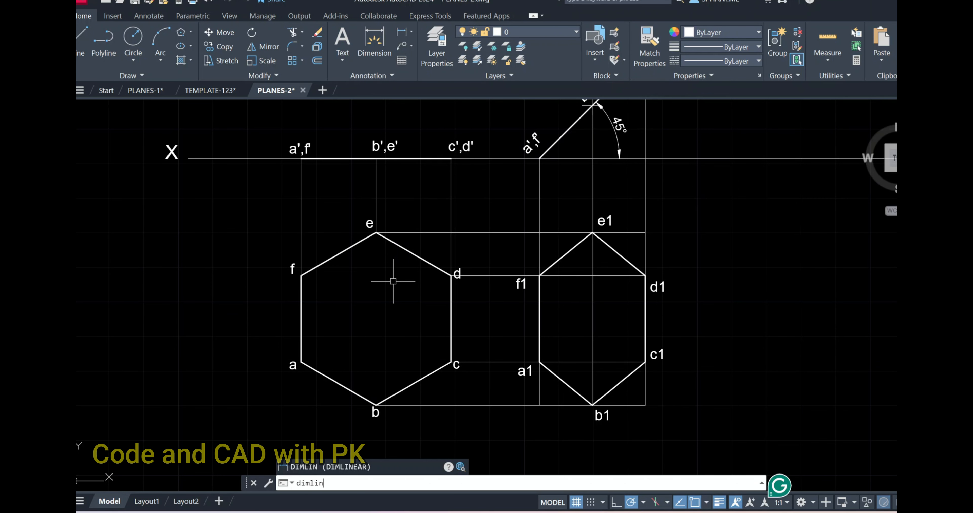
key(Escape)
click(403, 36)
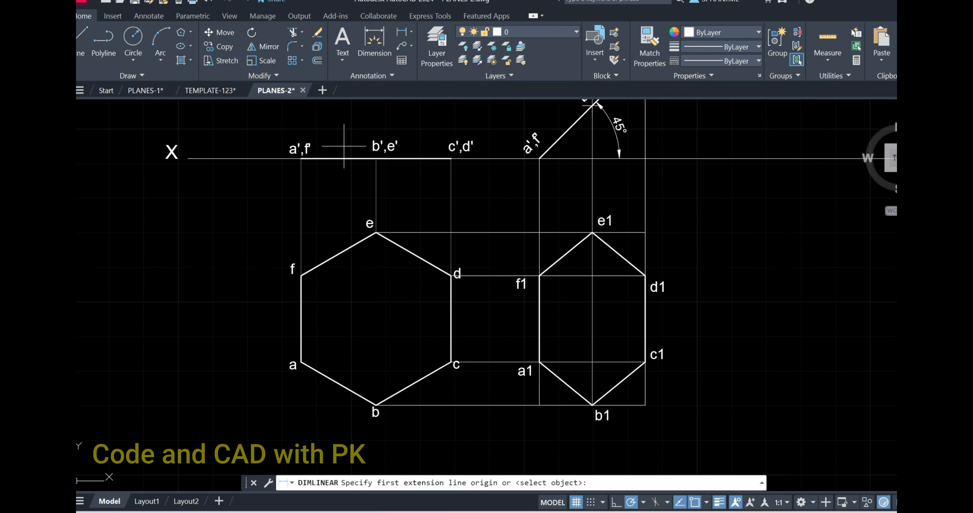
click(301, 276)
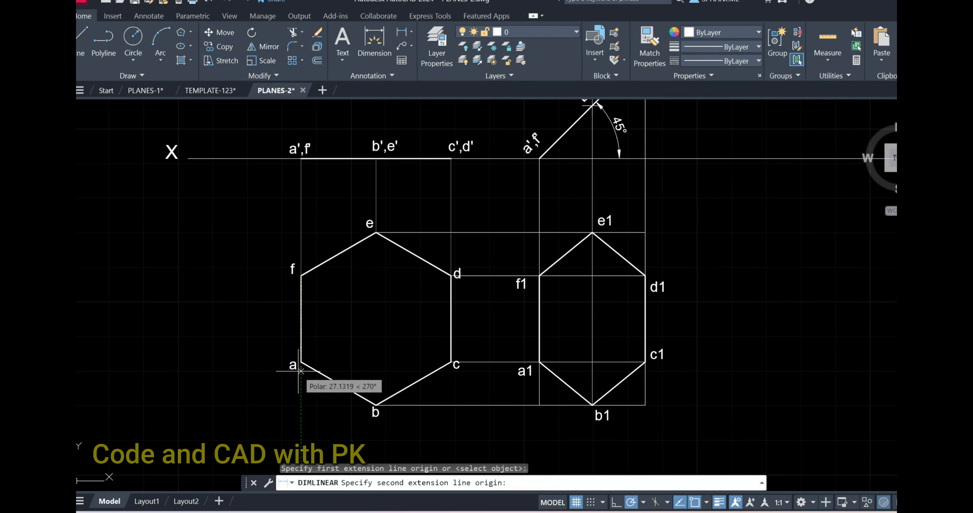
click(301, 363)
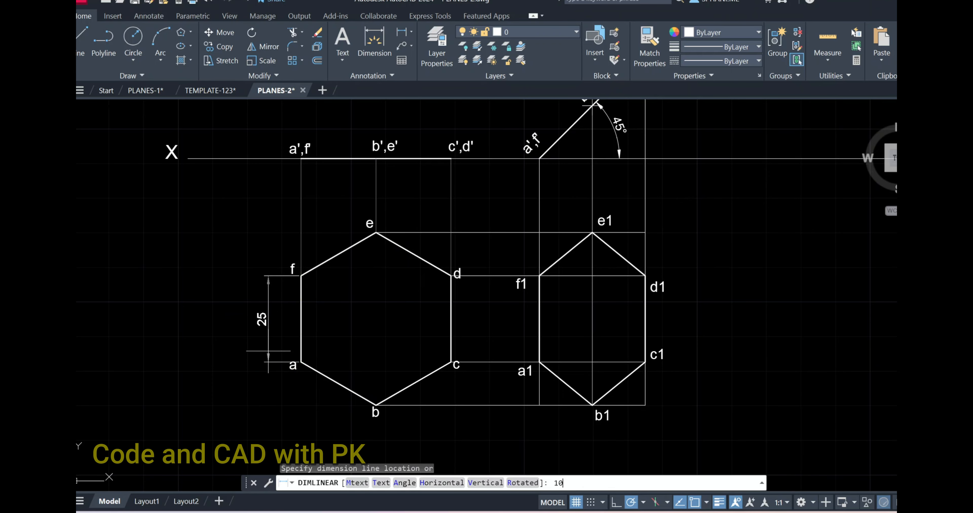
key(Return)
Move the a label of the first hexagon slightly down and to the right, clear of the dimension's extension line.
scroll(299, 359, up, 3)
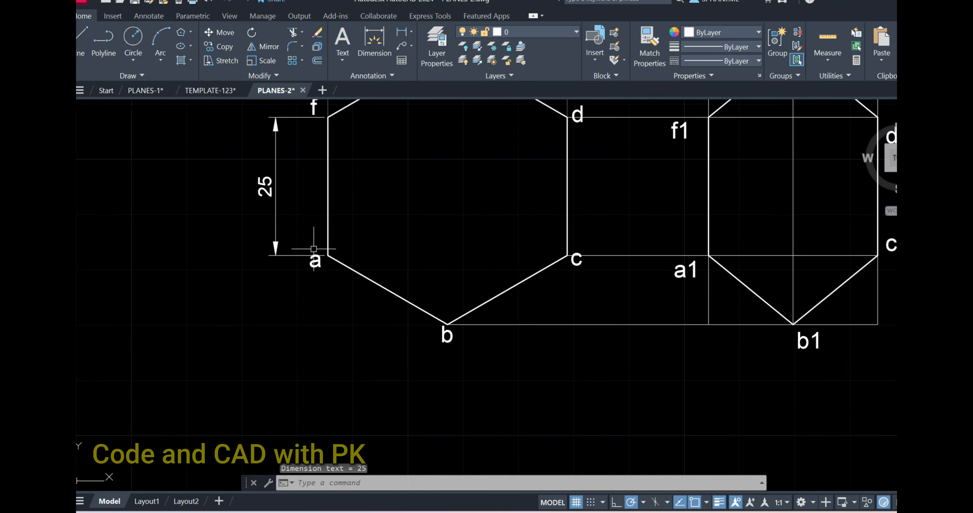
text(m)
key(Return)
click(304, 224)
click(332, 305)
click(332, 326)
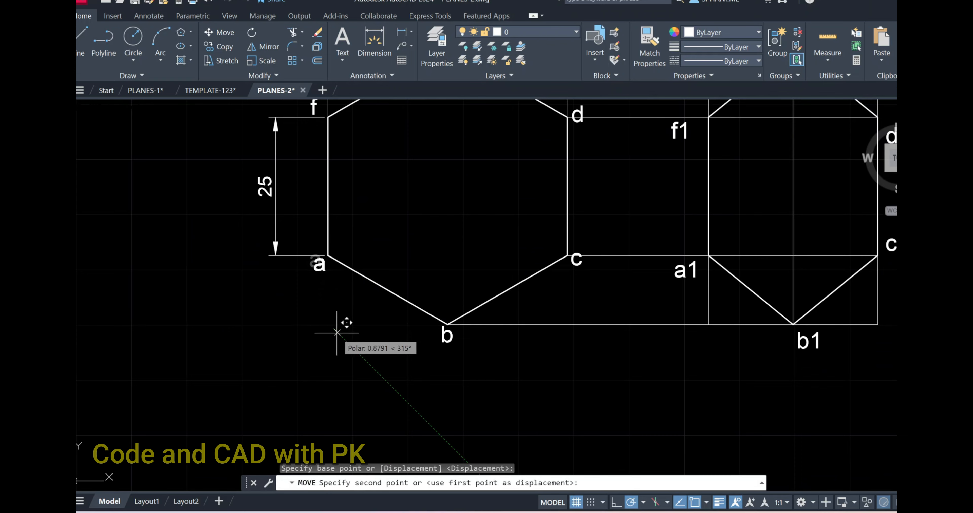
click(339, 338)
Move the f label of the first hexagon slightly up and to the right, clear of the dimension's extension line.
middle_drag(361, 315, 340, 438)
key(Return)
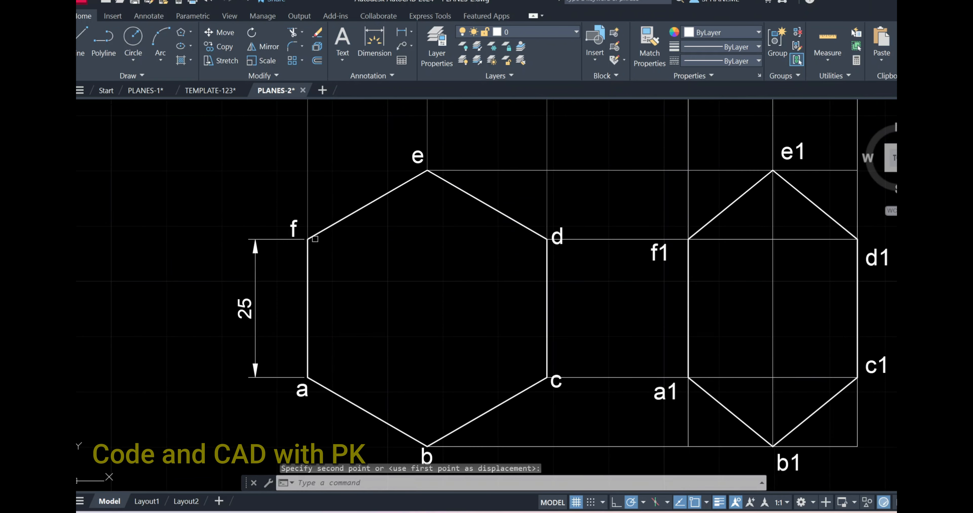
click(293, 228)
key(Return)
click(332, 273)
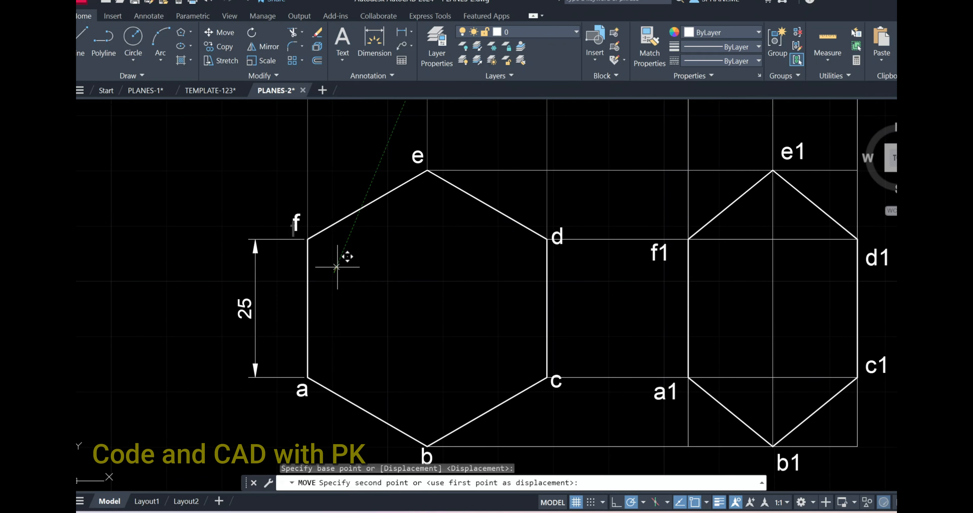
click(336, 266)
key(Escape)
scroll(487, 317, down, 2)
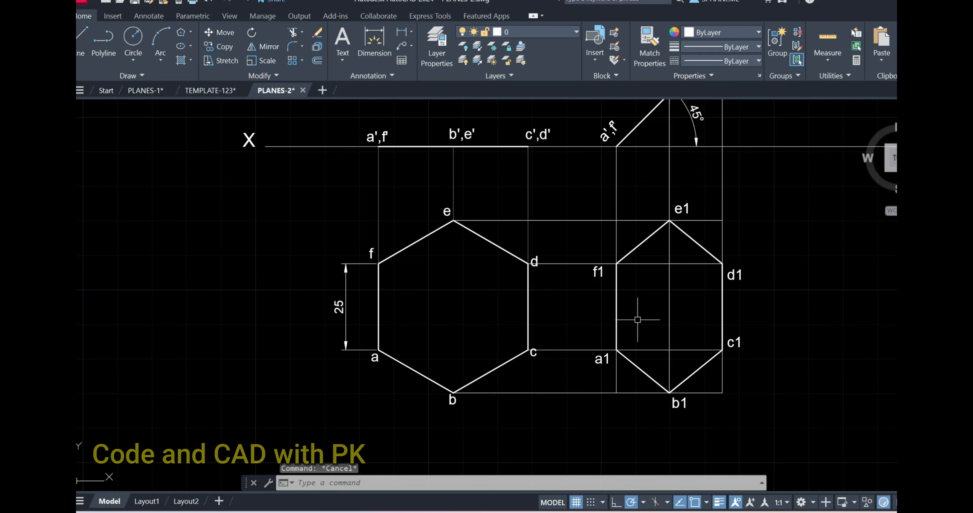
Show the drawing extents and review the Problem 2 statement against the projections drawn so far.
scroll(638, 320, down, 1)
text(z)
key(Return)
text(e)
key(Return)
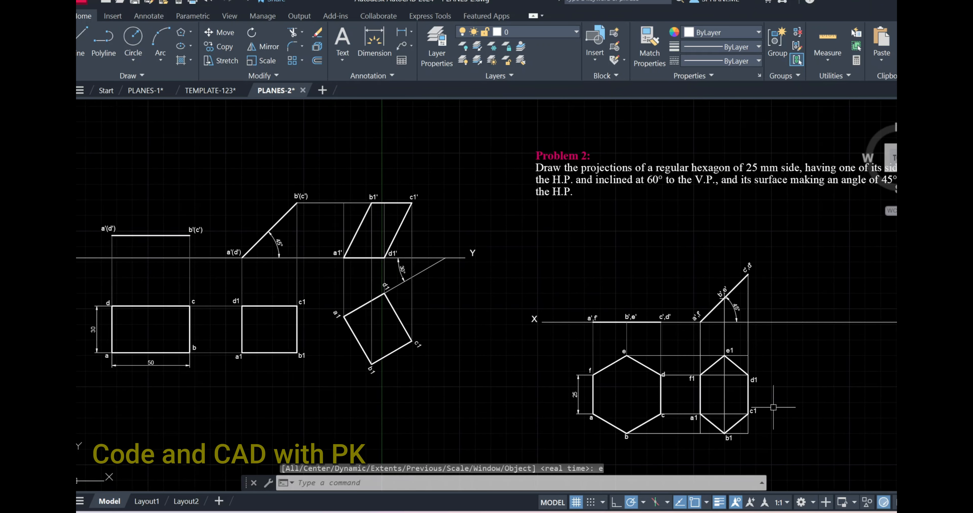
mouse_move(757, 406)
middle_down()
mouse_move(530, 340)
mouse_move(569, 392)
mouse_move(561, 431)
middle_up()
scroll(528, 338, up, 2)
middle_drag(586, 271, 583, 370)
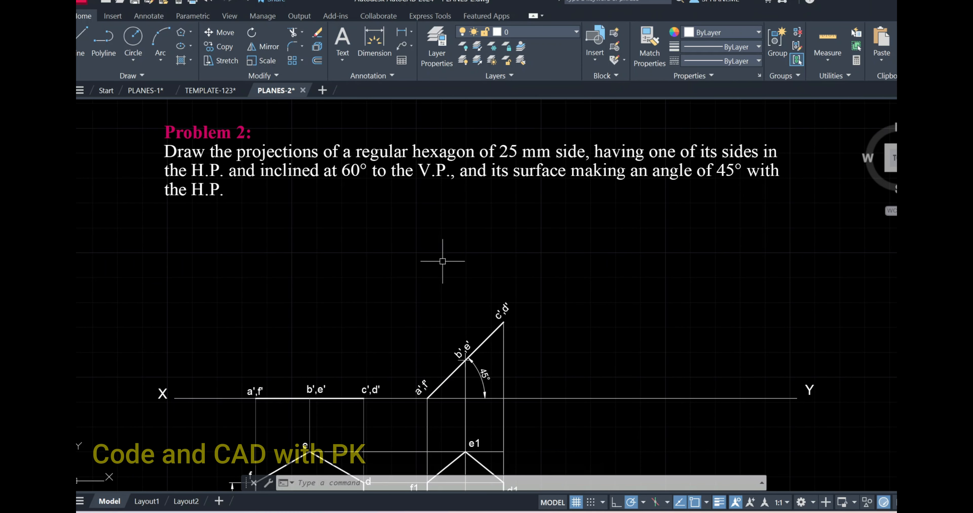
middle_drag(449, 295, 428, 124)
middle_drag(455, 318, 466, 231)
Copy the second top-view hexagon with its labels a1 to f1 horizontally to the right by about 76.
click(377, 193)
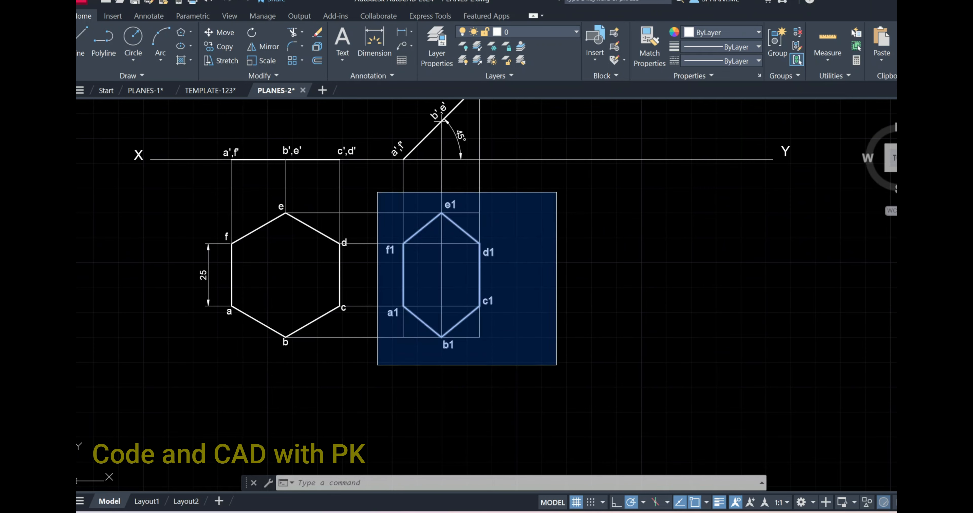
click(557, 365)
text(co)
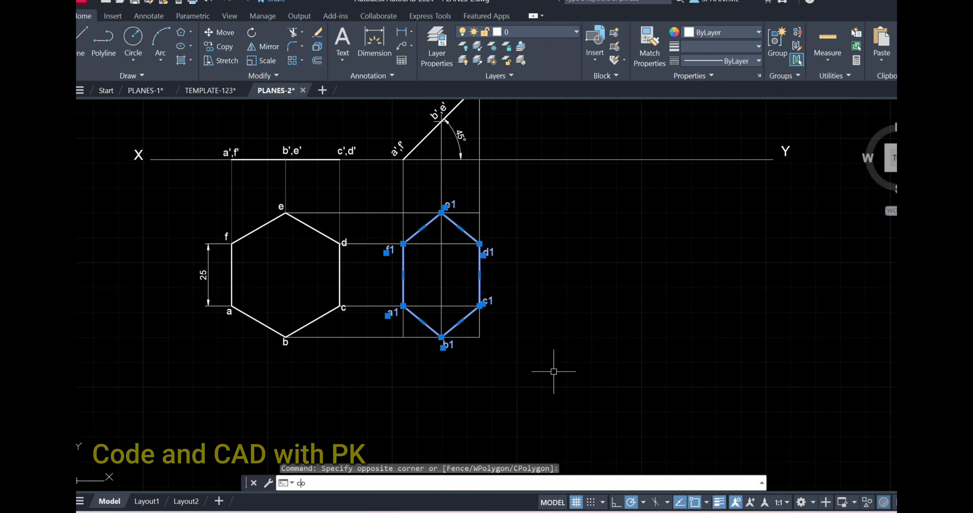
key(Return)
click(553, 379)
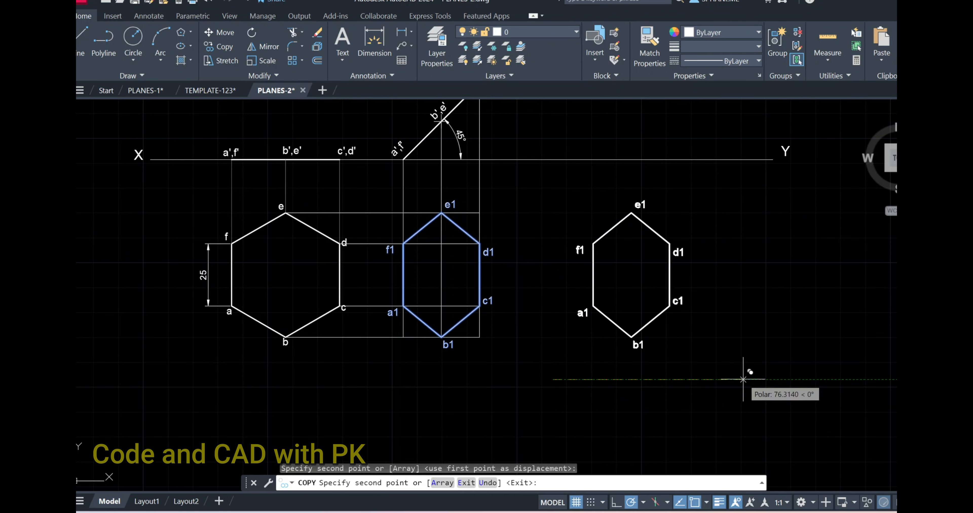
click(743, 380)
key(Escape)
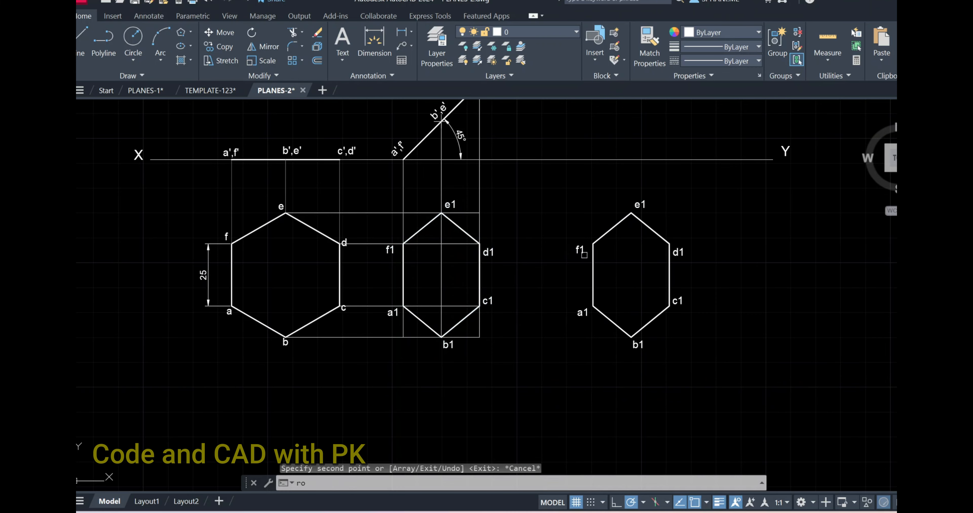
Rotate the copied hexagon and its labels by -30° about its corner f1.
text(ro)
key(Return)
click(558, 182)
click(792, 403)
key(Return)
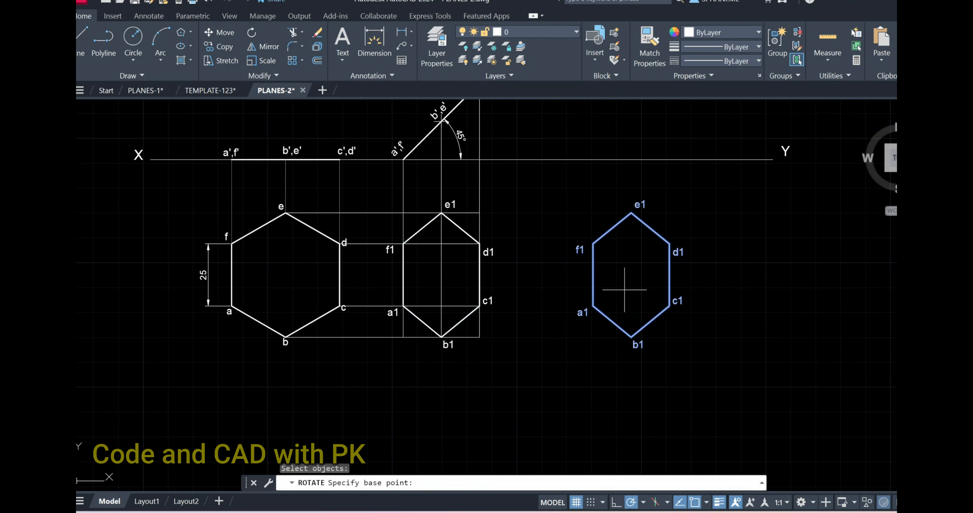
click(592, 244)
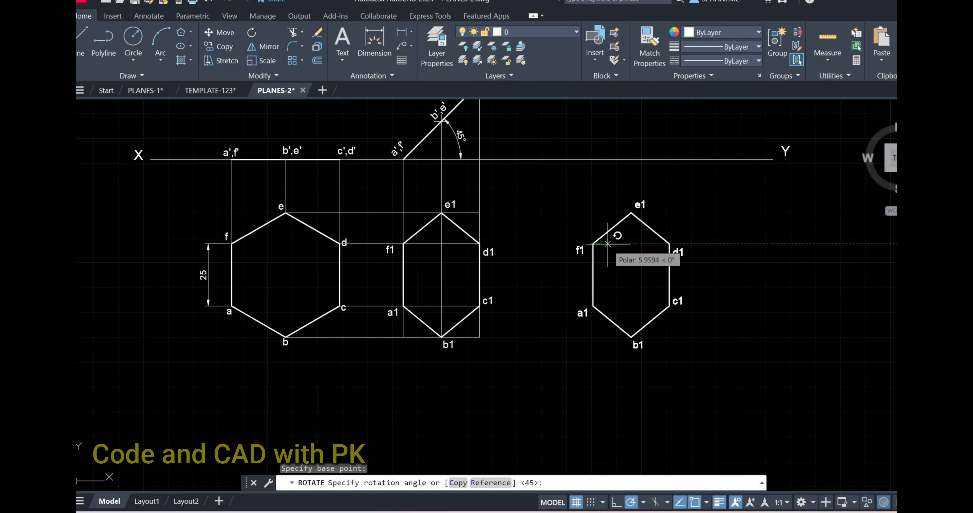
mouse_move(608, 247)
middle_down()
mouse_move(612, 471)
mouse_move(649, 212)
middle_up()
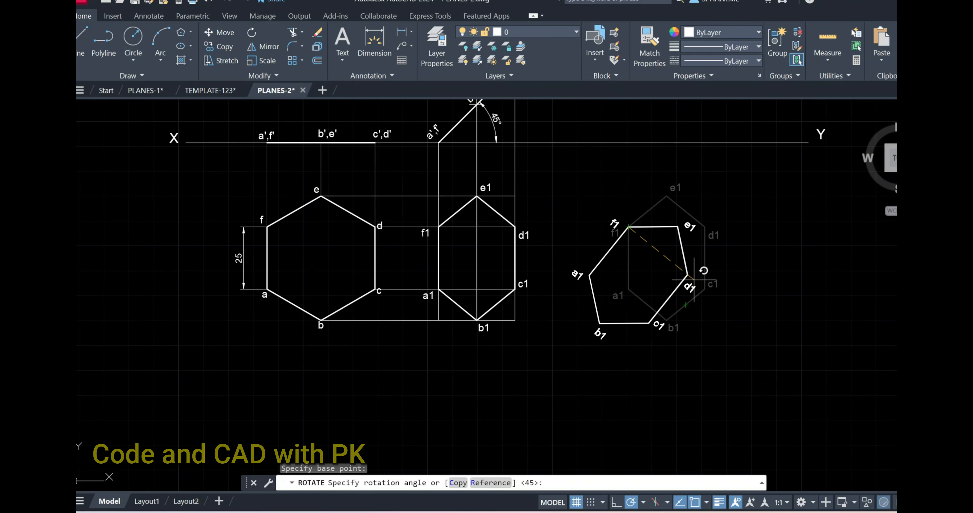
key(Return)
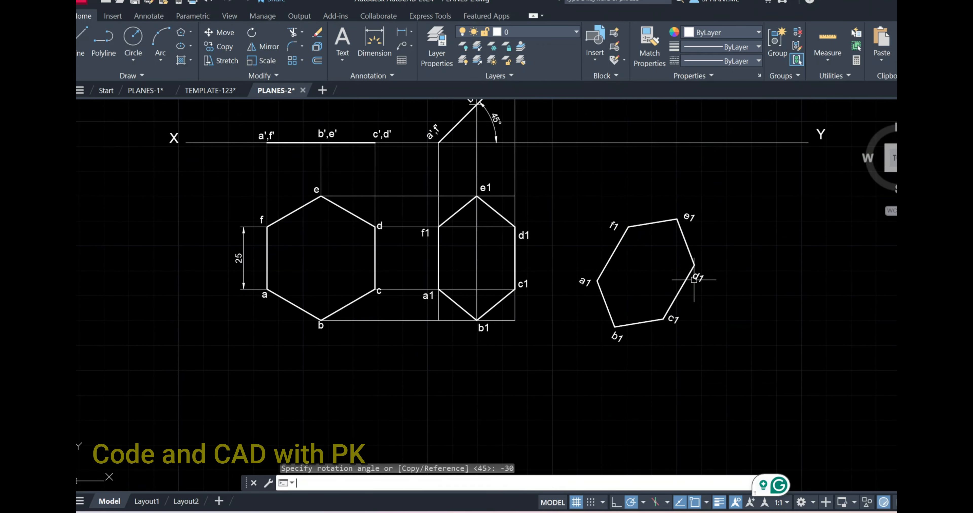
Draw a line from f1 of the rotated hexagon in the direction of side a1–f1 to beyond the XY line.
text(l)
key(Return)
click(628, 227)
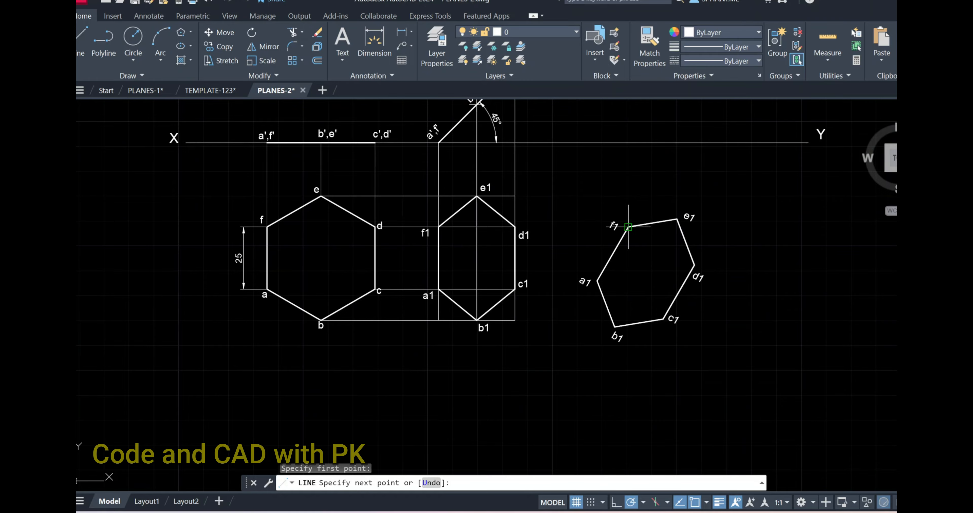
middle_drag(657, 169, 627, 291)
click(667, 230)
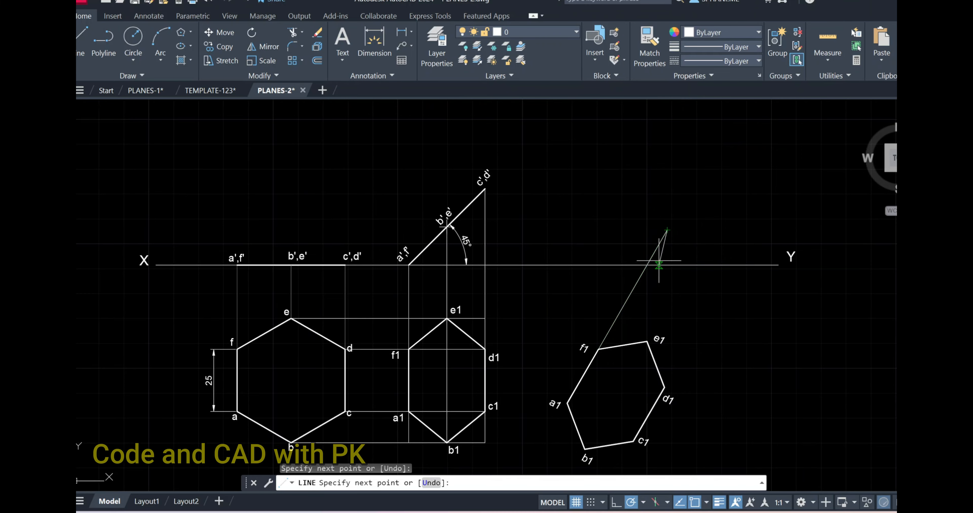
key(Escape)
Add an angular dimension between the XY line and the extended a1–f1 line, placed below XY.
text(di)
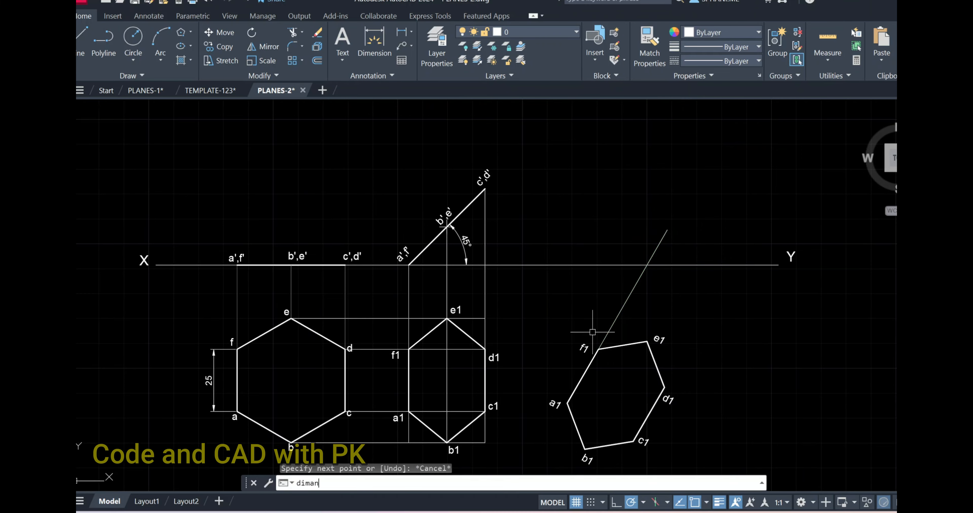
text(man)
key(Return)
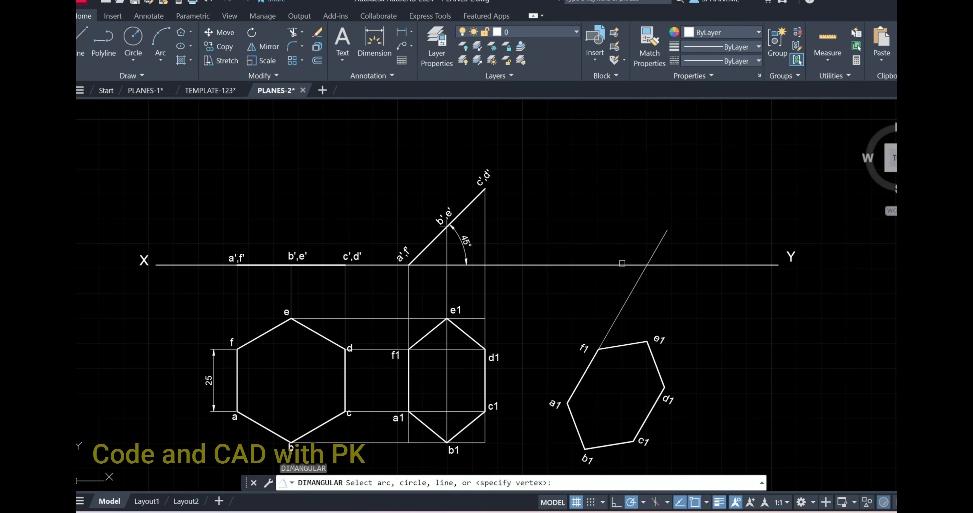
click(621, 264)
click(630, 293)
click(616, 302)
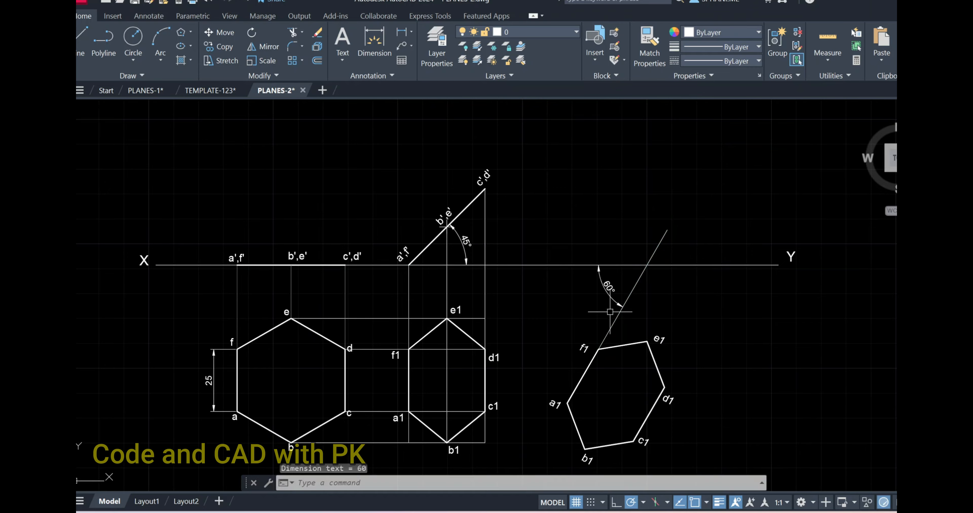
Trim the part of the extended a1–f1 line that projects above the XY line.
text(tr)
key(Return)
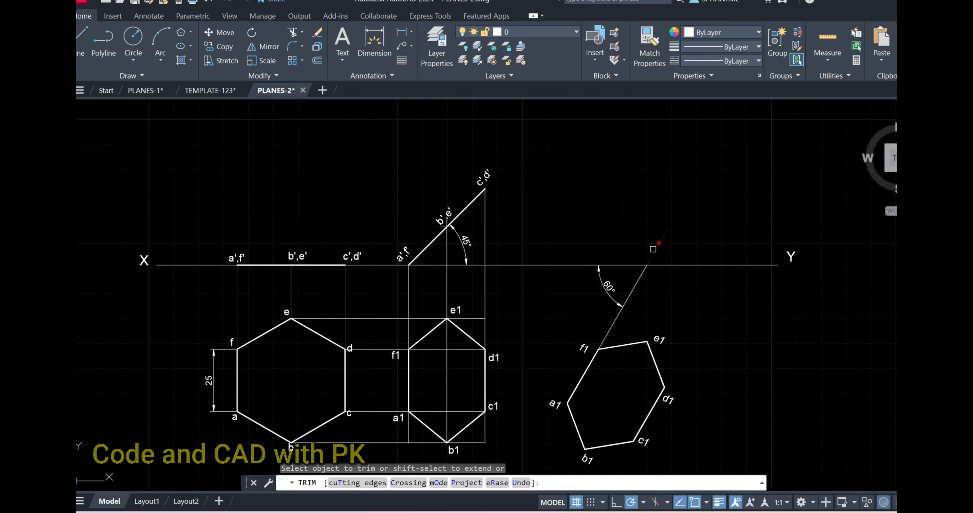
right_click(657, 188)
click(676, 195)
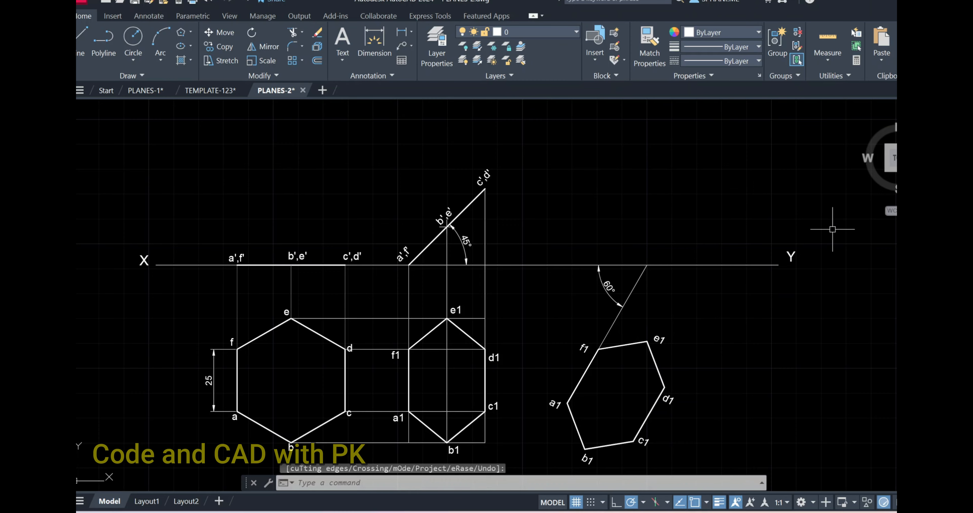
Stretch the Y end of the XY line, together with its Y label, inward to shorten the line.
text(s)
key(Return)
click(825, 220)
click(763, 325)
right_click(834, 342)
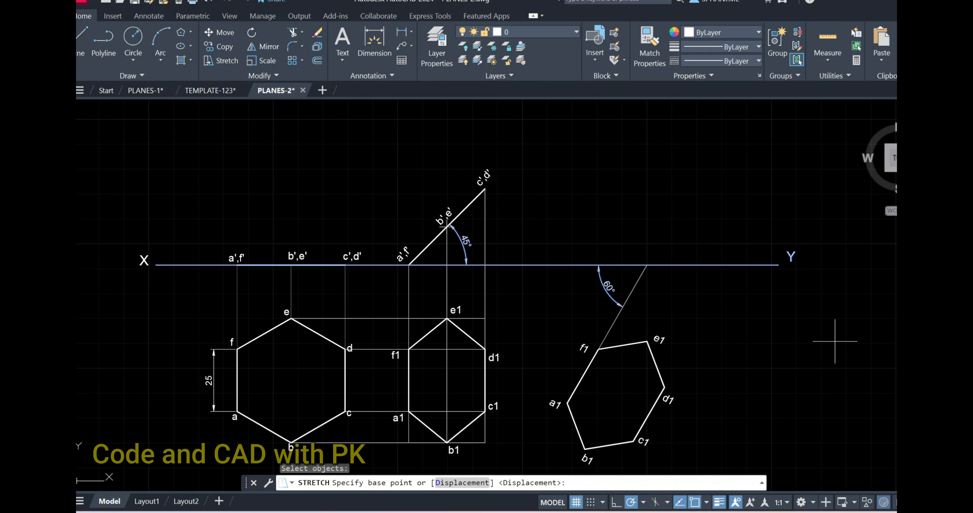
right_click(835, 342)
click(827, 343)
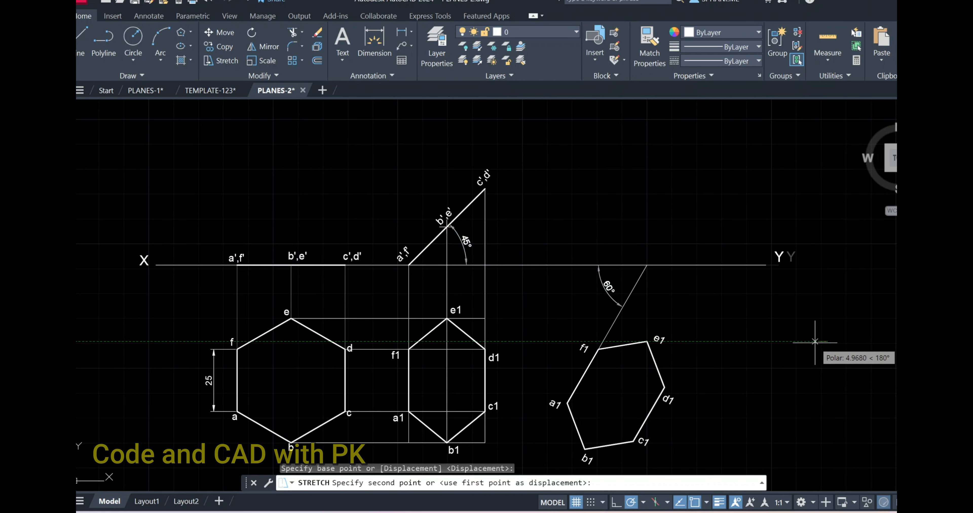
click(798, 341)
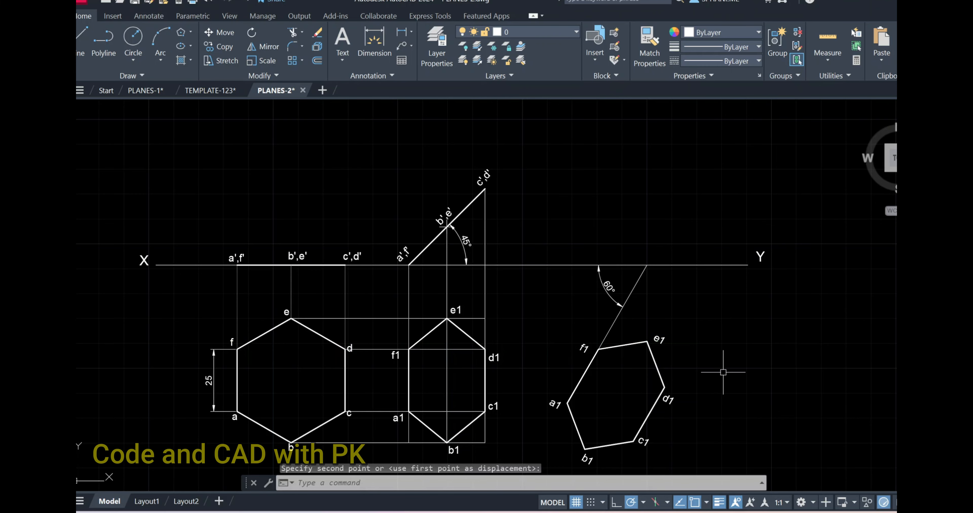
Draw a vertical projector from a1 of the rotated hexagon up past the XY line.
mouse_move(674, 372)
middle_down()
mouse_move(688, 288)
mouse_move(684, 342)
middle_up()
text(l)
key(Return)
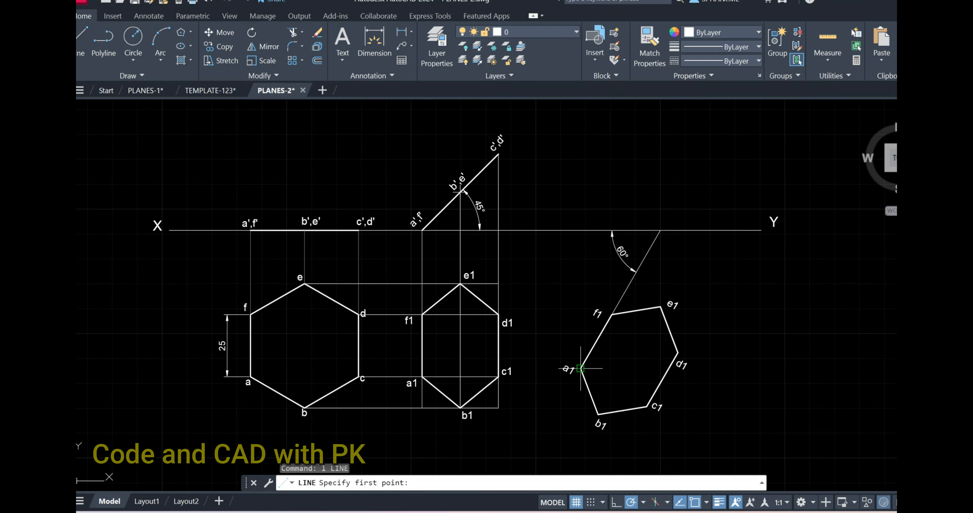
click(580, 369)
click(580, 123)
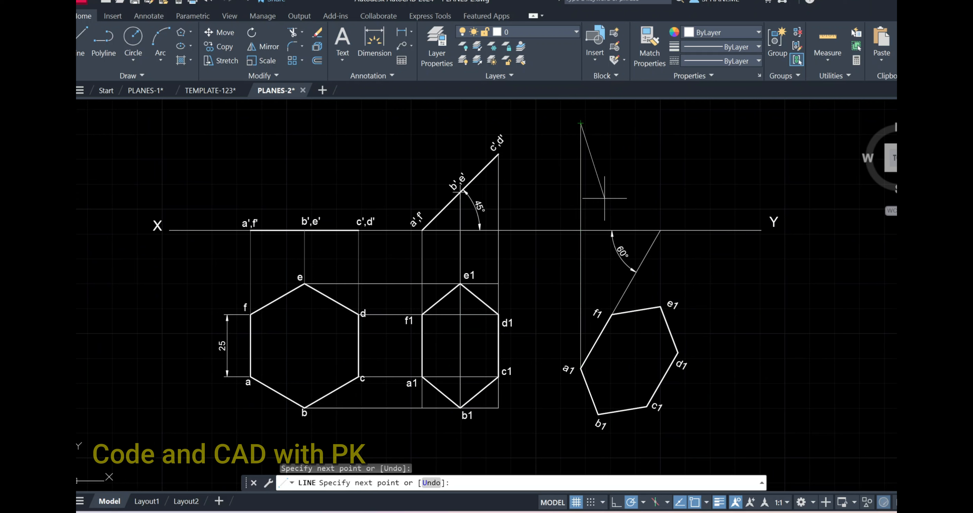
key(Escape)
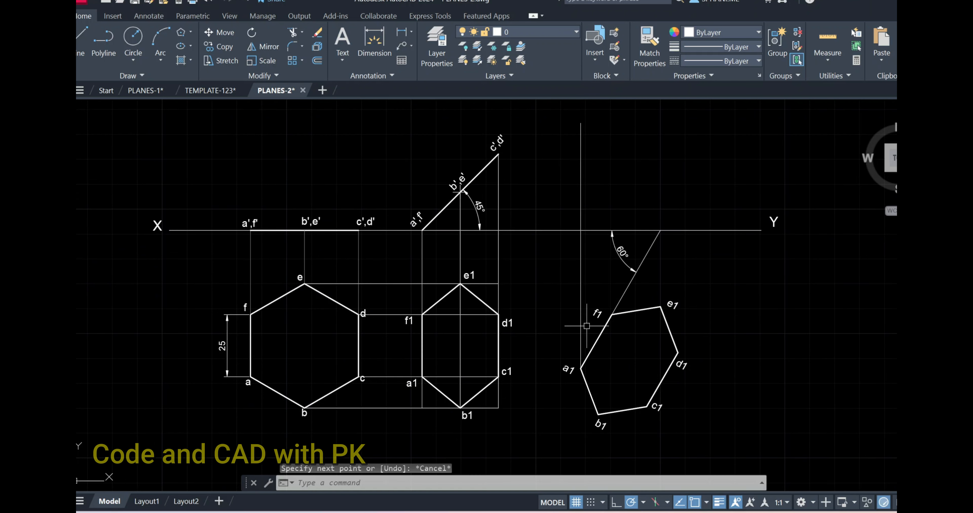
text(co)
key(Return)
click(569, 369)
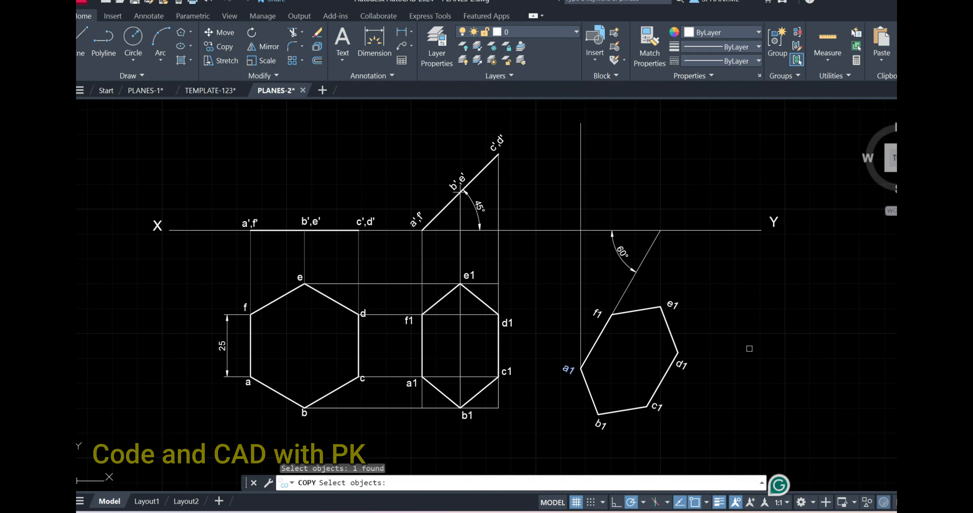
key(Return)
click(750, 348)
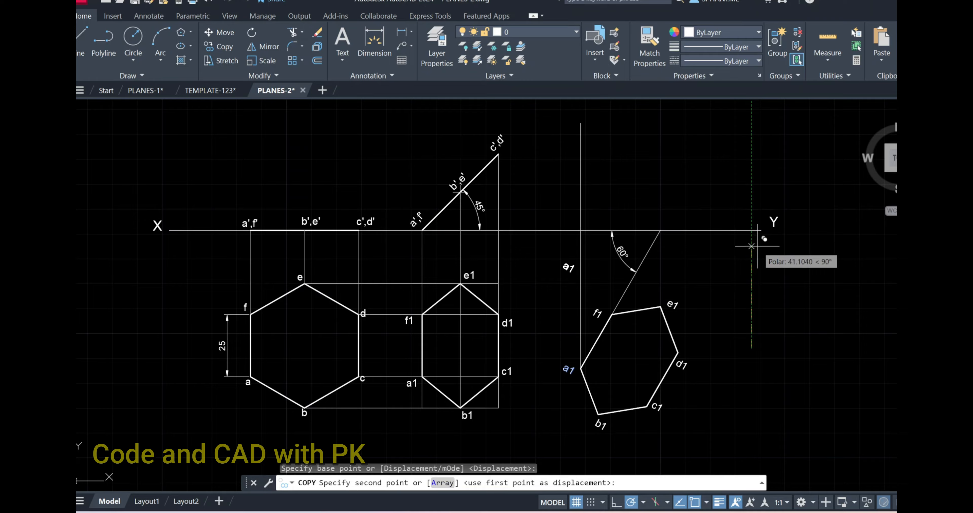
key(Escape)
Copy the upright a1 label from the second top view to just below the XY line beside the new a1 projector.
text(c)
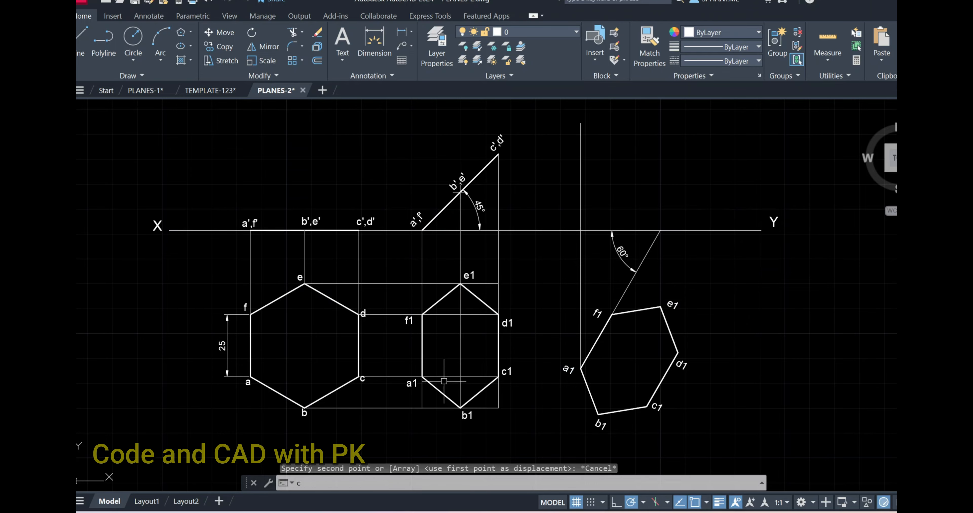
text(o)
key(Return)
click(412, 383)
key(Return)
click(768, 377)
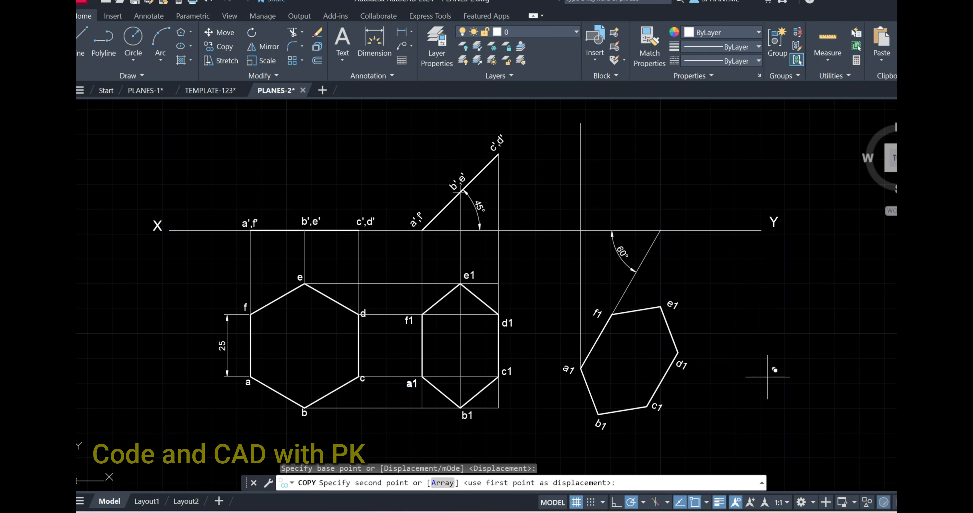
middle_drag(849, 252, 628, 283)
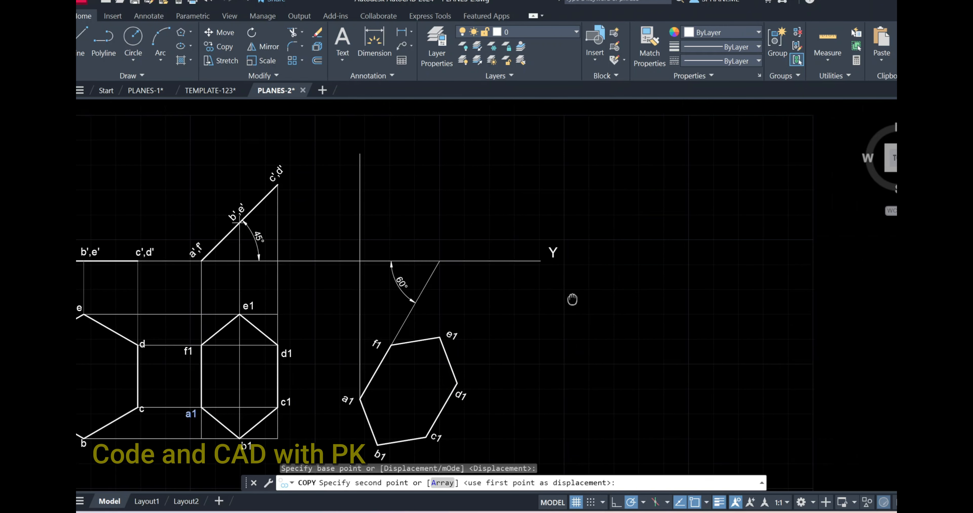
click(703, 263)
key(Escape)
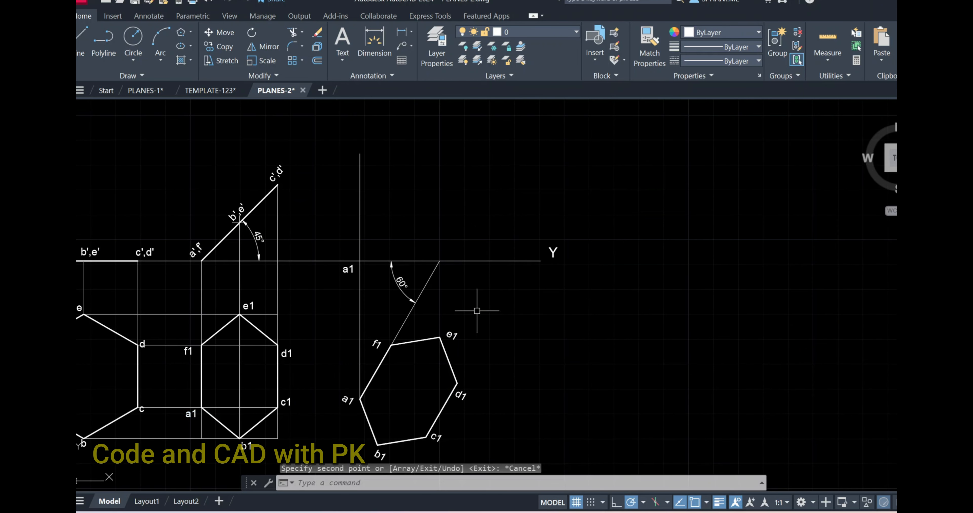
Change the text of the copied label below the XY line to a1'.
scroll(342, 265, up, 4)
middle_drag(351, 269, 401, 241)
double_click(401, 243)
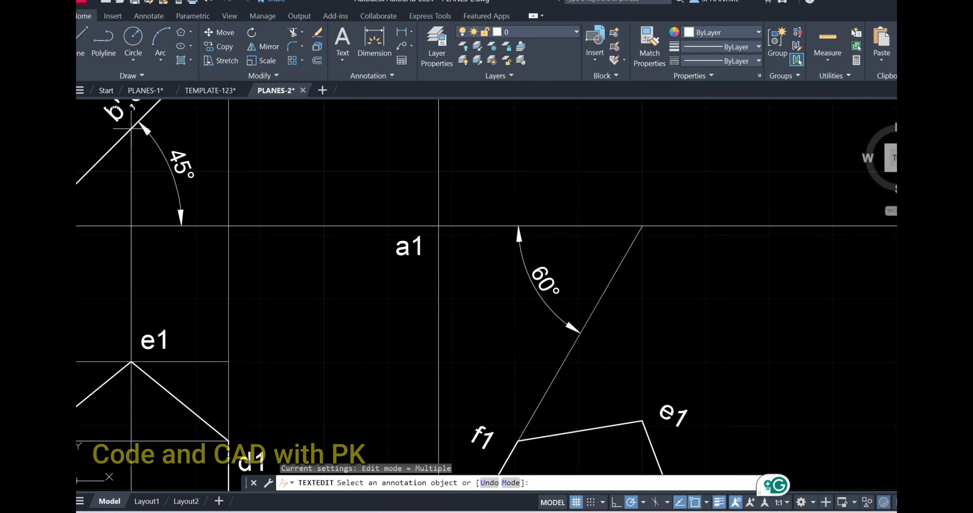
click(418, 252)
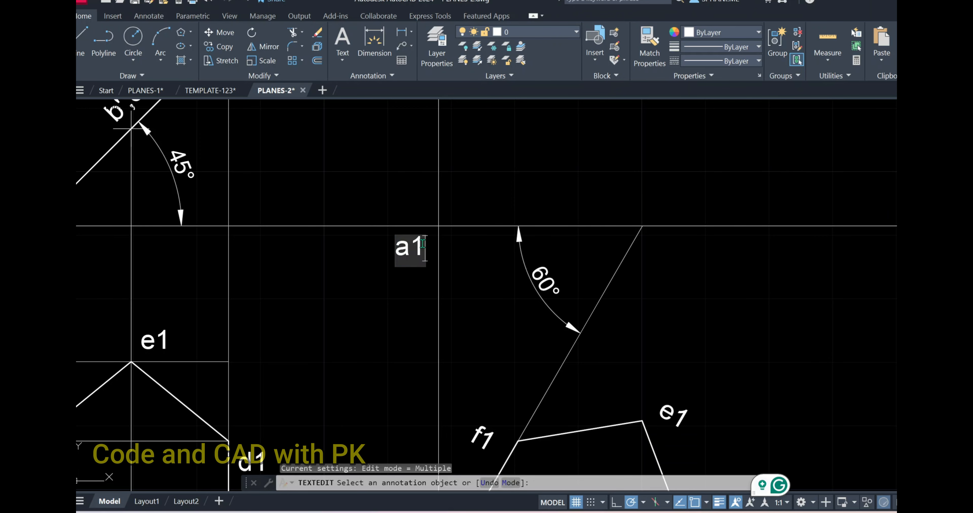
text(')
key(Return)
right_click(468, 257)
click(492, 260)
scroll(493, 261, down, 4)
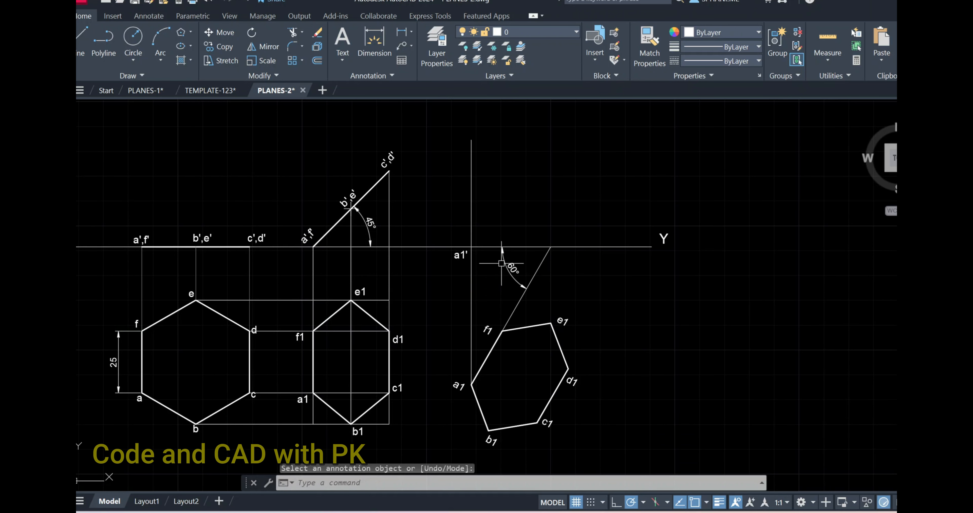
Draw a vertical projector from b1 of the rotated hexagon up past the XY line.
key(Escape)
text(l)
key(Return)
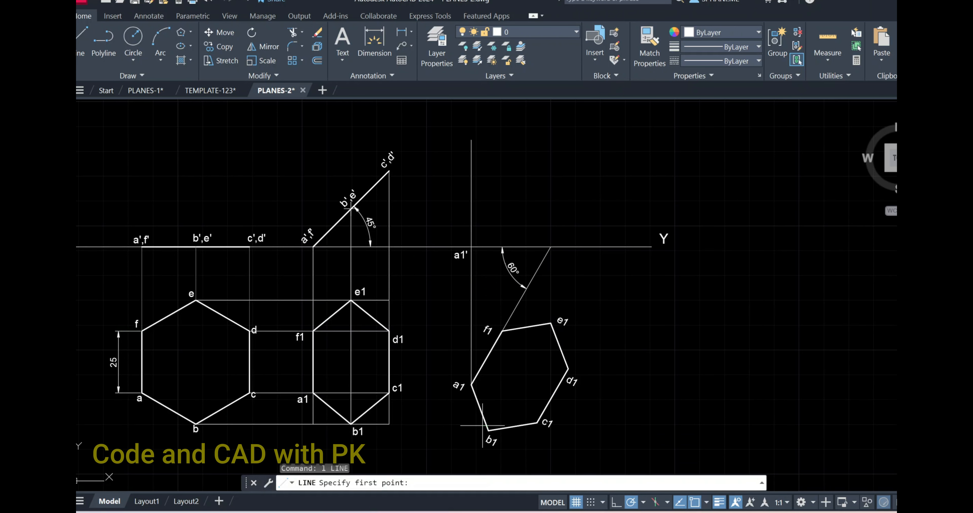
click(488, 430)
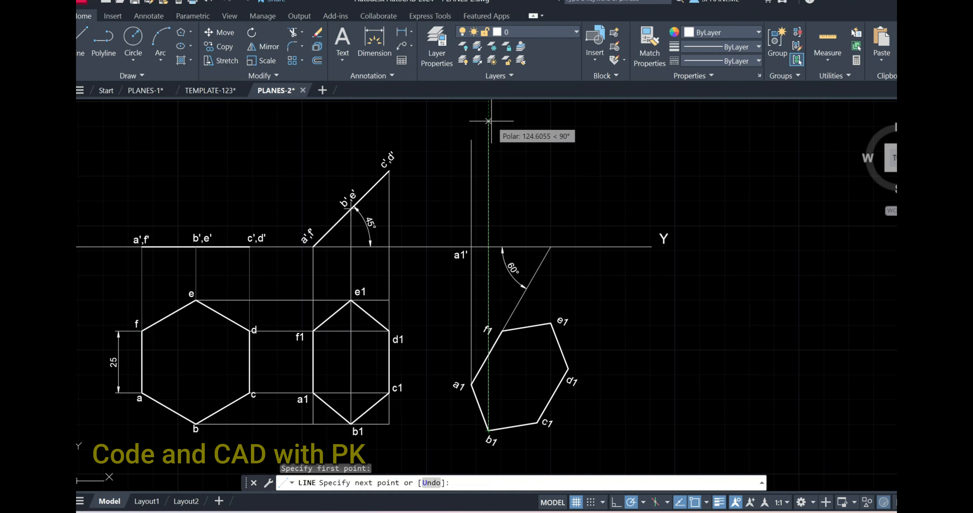
click(493, 154)
key(Return)
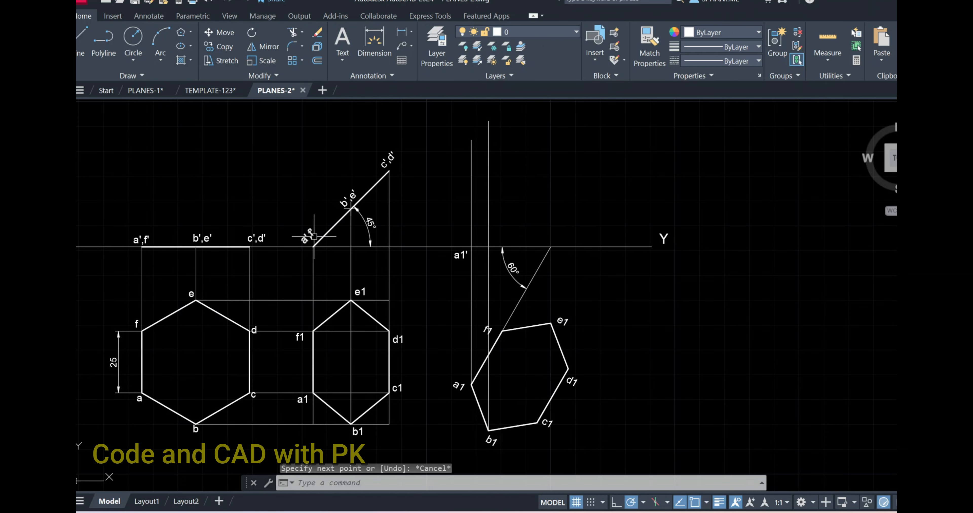
Draw a horizontal projector from b',e' on the inclined line across the a1 and b1 projectors.
key(Return)
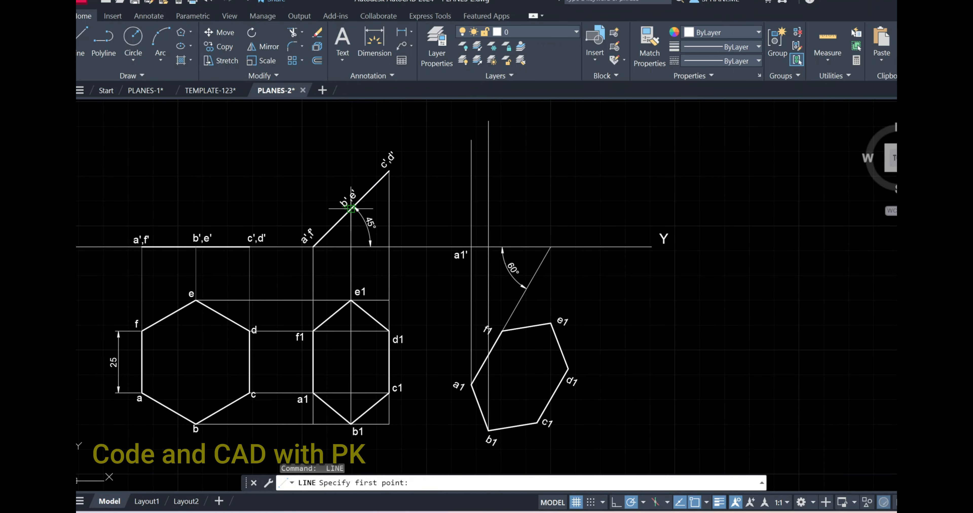
scroll(351, 208, up, 8)
click(330, 199)
scroll(431, 205, down, 5)
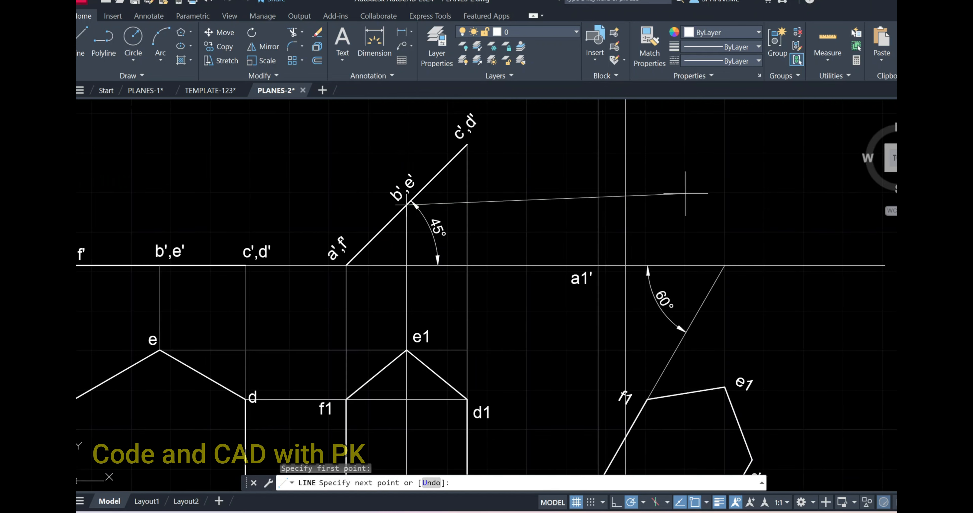
key(Escape)
Erase the small cross mark at point b',e' on the inclined line.
scroll(397, 203, up, 2)
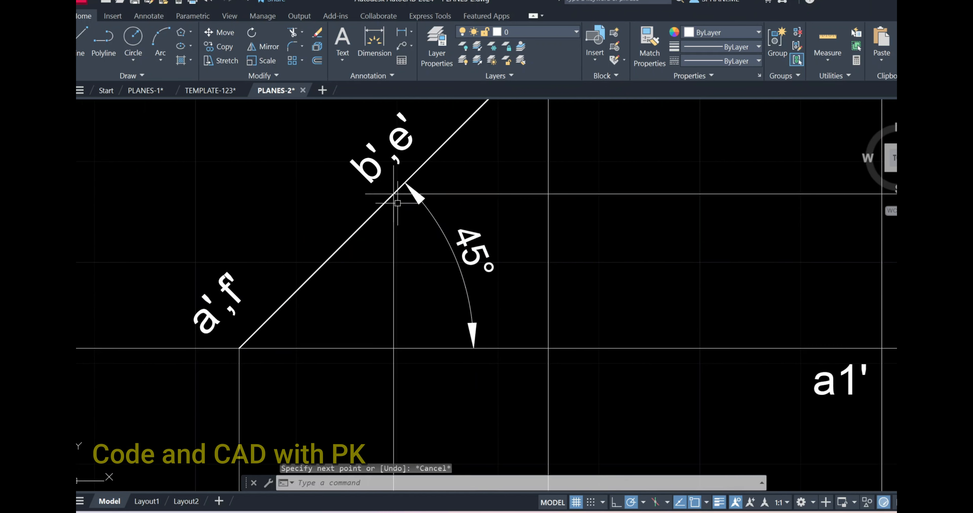
text(e)
key(Return)
click(393, 192)
key(Return)
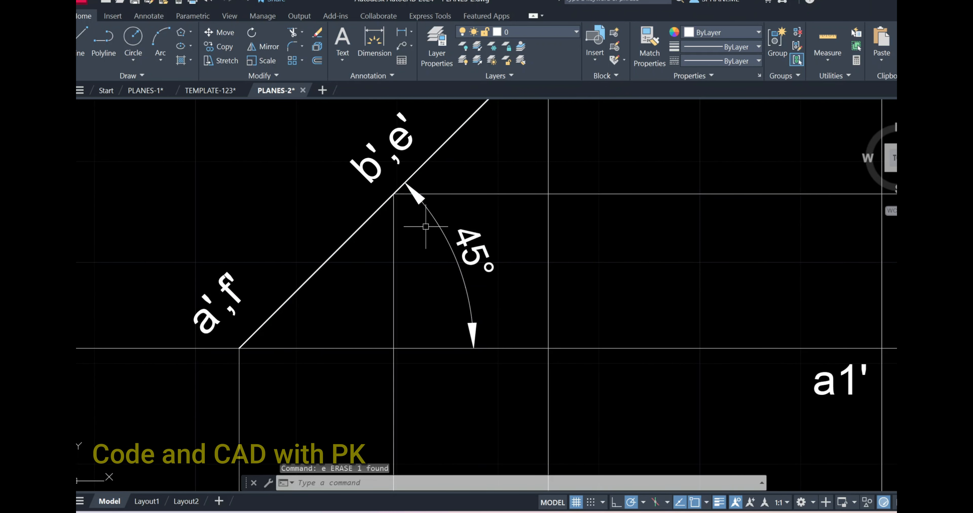
Copy the a1' label to just above the b',e' horizontal projector, beside its crossing with the b1 projector.
scroll(494, 247, down, 2)
scroll(494, 246, down, 2)
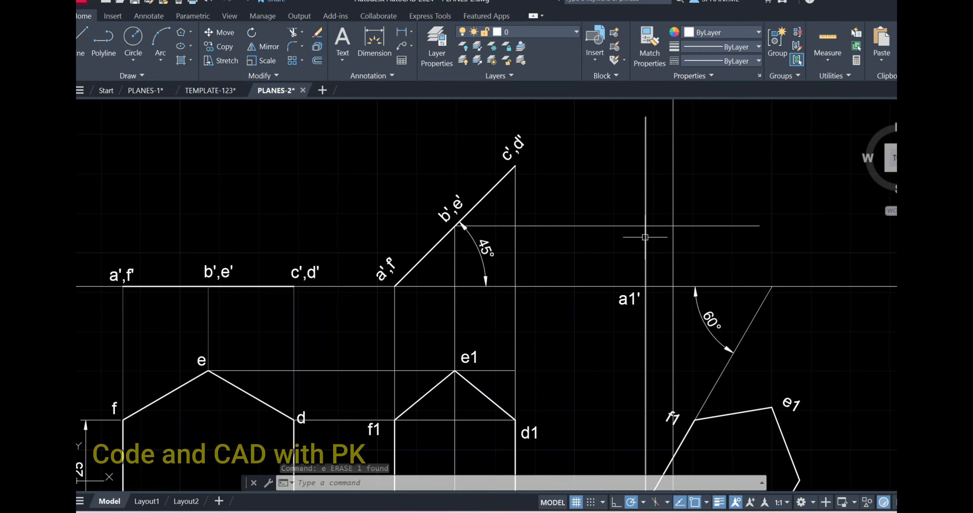
middle_drag(647, 237, 448, 242)
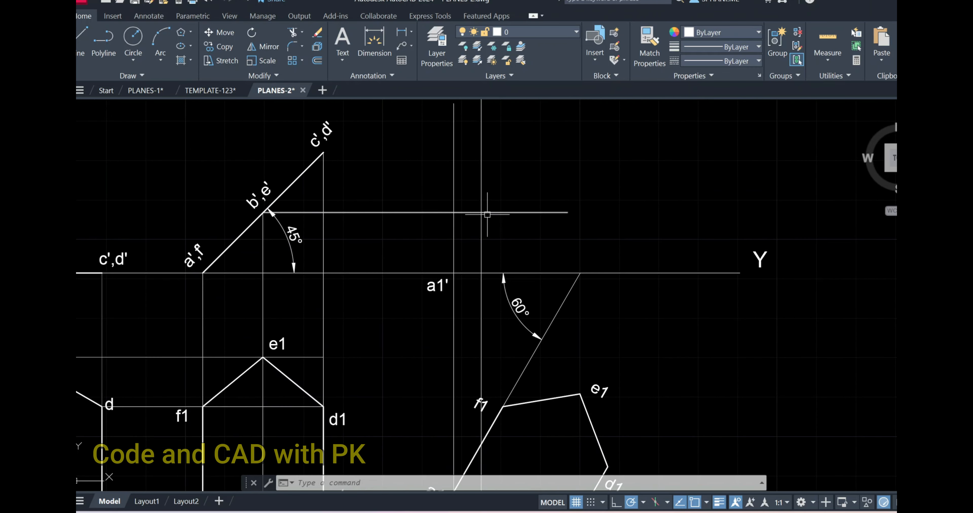
key(Return)
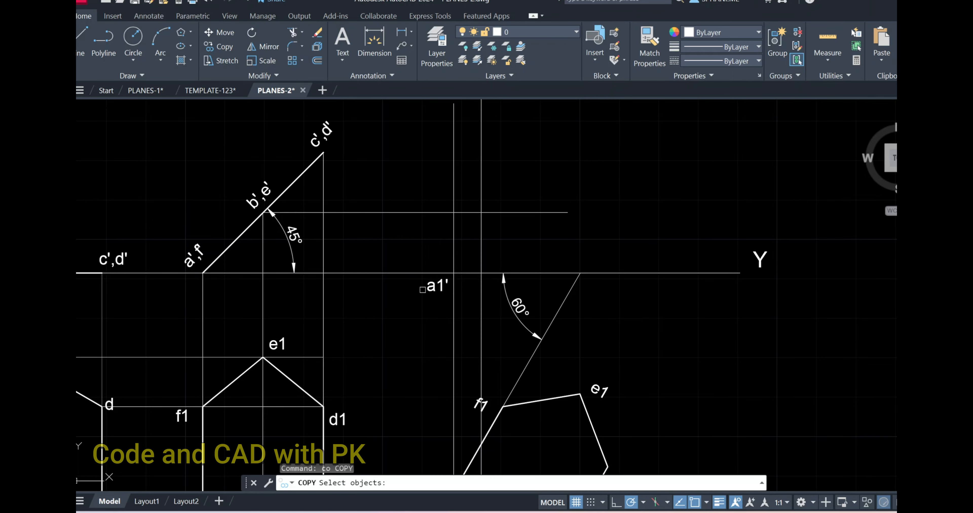
click(438, 285)
key(Return)
click(408, 335)
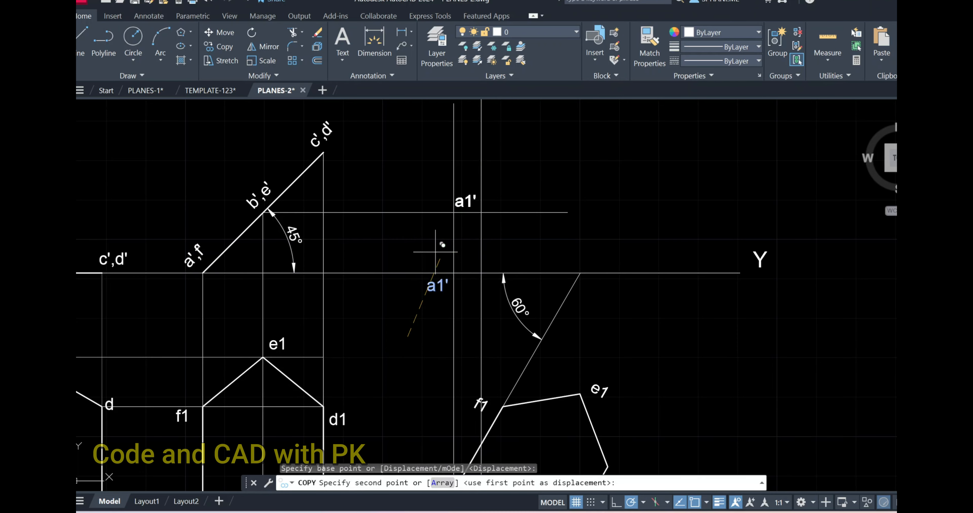
scroll(438, 255, up, 5)
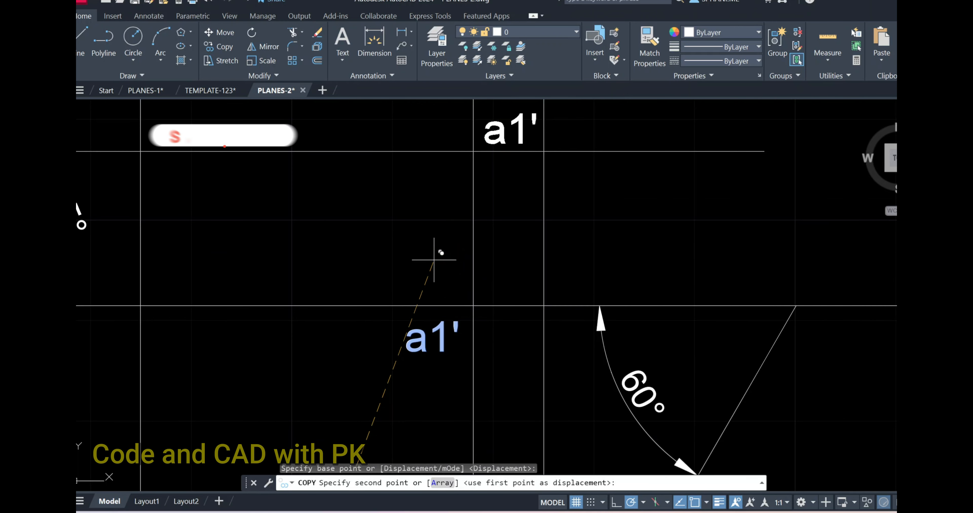
click(438, 257)
middle_drag(495, 264, 467, 340)
key(Escape)
Change the text of the copied label above the b',e' projector to b1'.
text(ed)
key(Return)
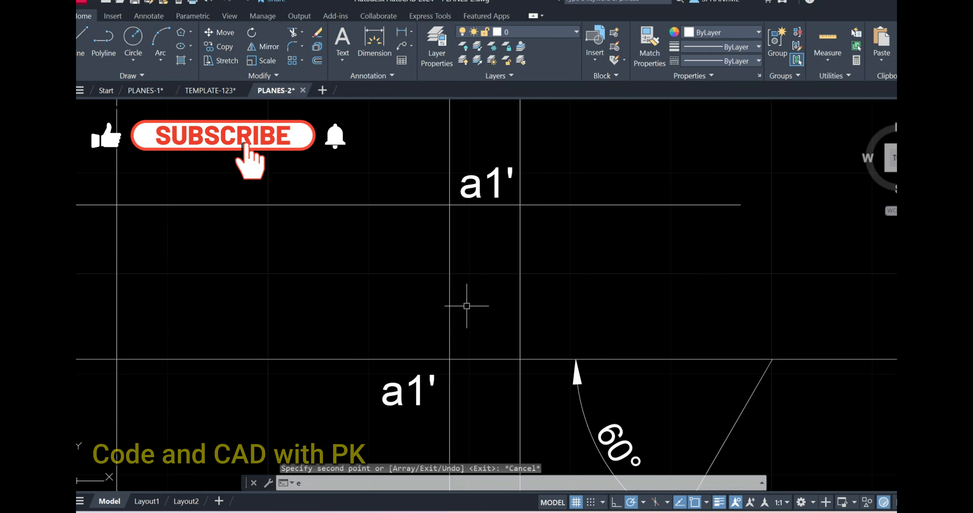
click(495, 198)
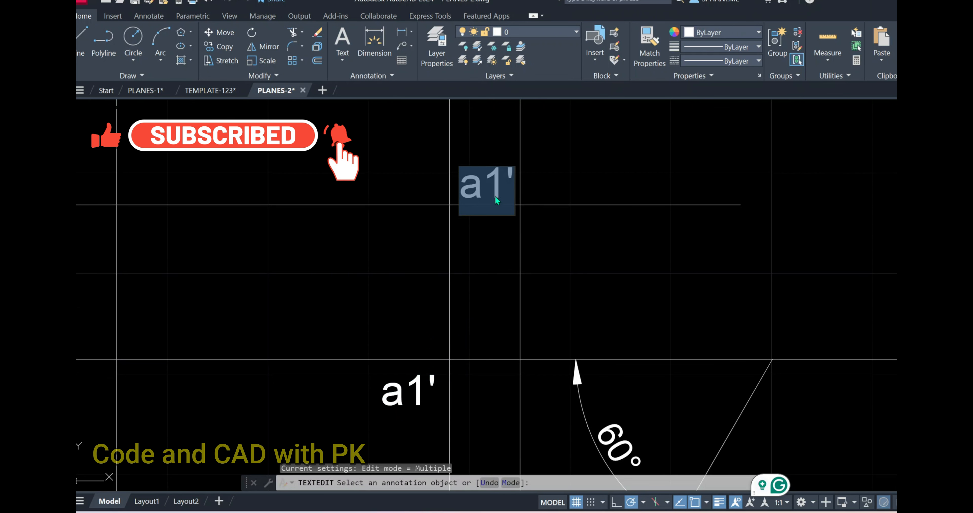
text(b1')
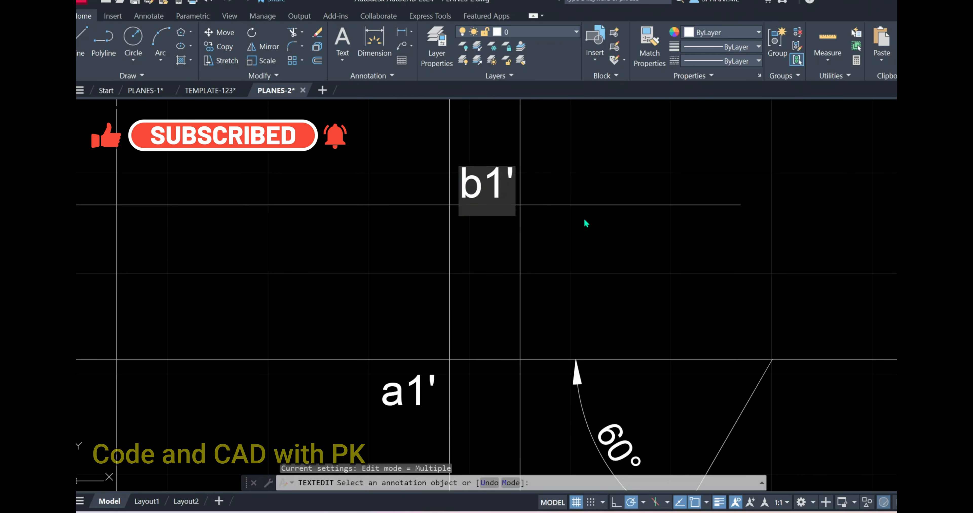
click(619, 229)
right_click(633, 232)
click(650, 239)
scroll(650, 208, down, 4)
scroll(665, 280, down, 2)
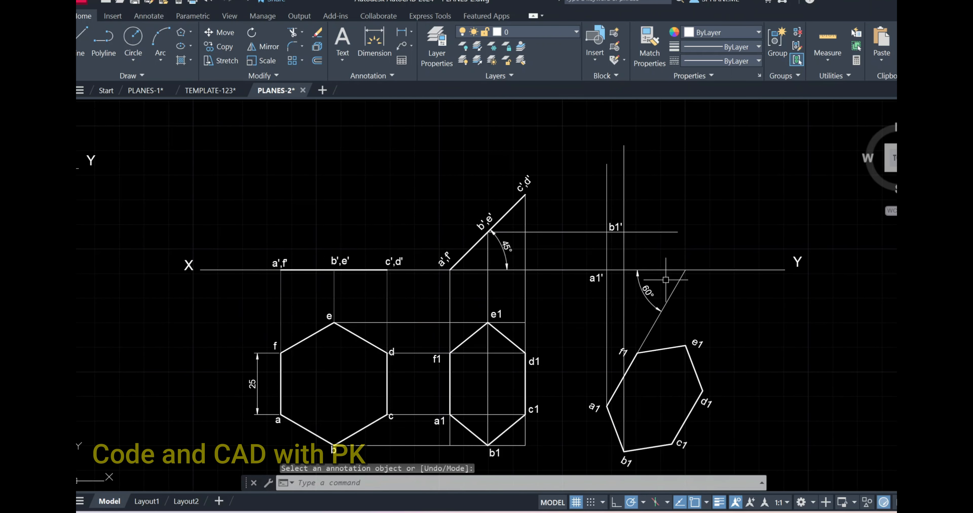
Draw a horizontal projector from c',d' at the upper end of the inclined line across to above the rotated hexagon.
middle_drag(666, 280, 535, 283)
scroll(414, 220, up, 2)
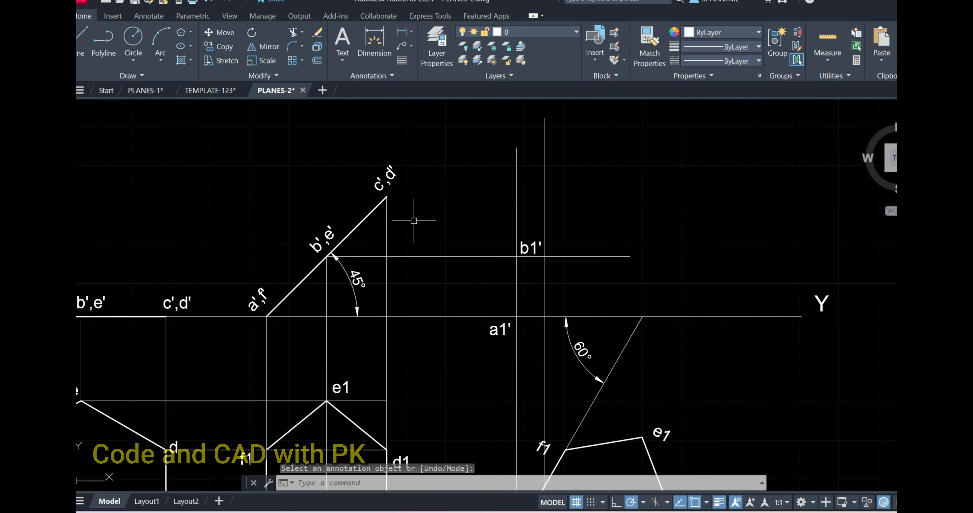
key(Escape)
text(l)
key(Return)
click(386, 197)
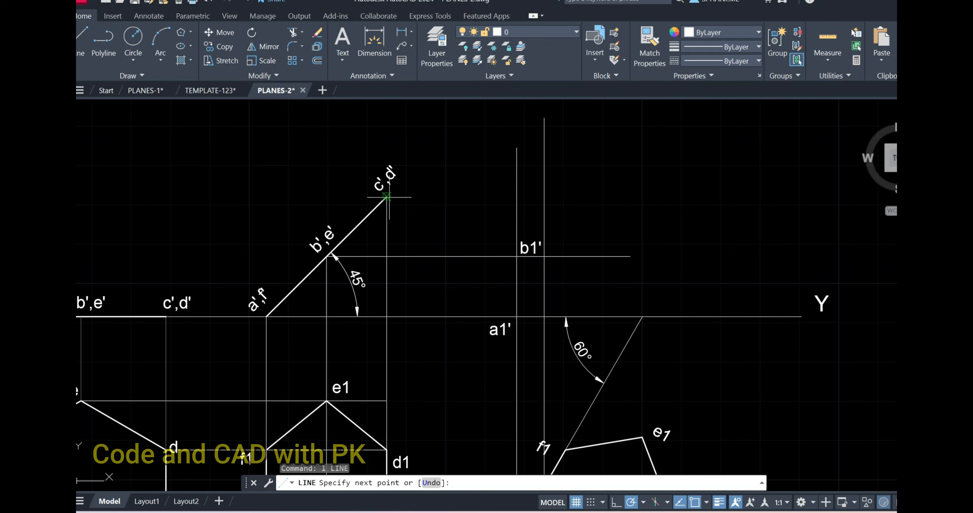
click(781, 197)
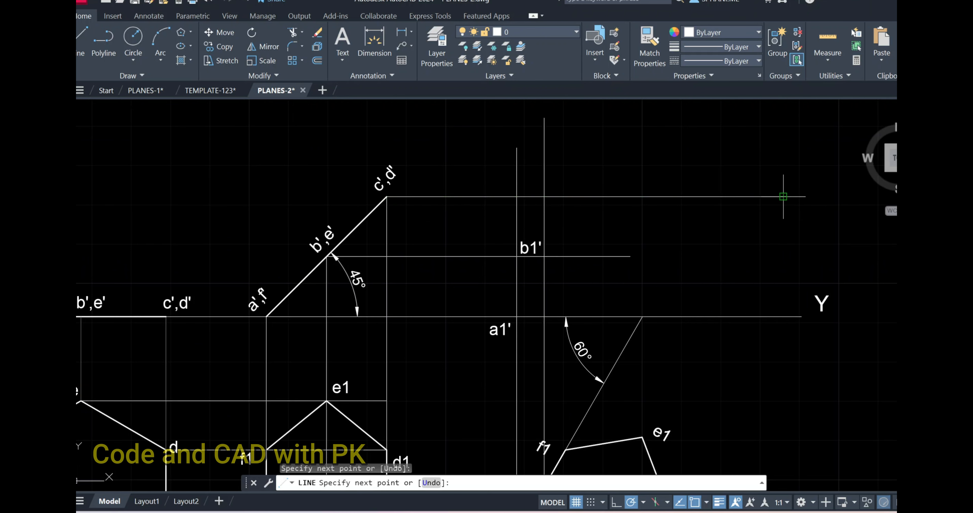
key(Escape)
Draw vertical projectors from c1 and d1 of the rotated hexagon up past the c',d' horizontal projector.
scroll(634, 289, down, 3)
key(Return)
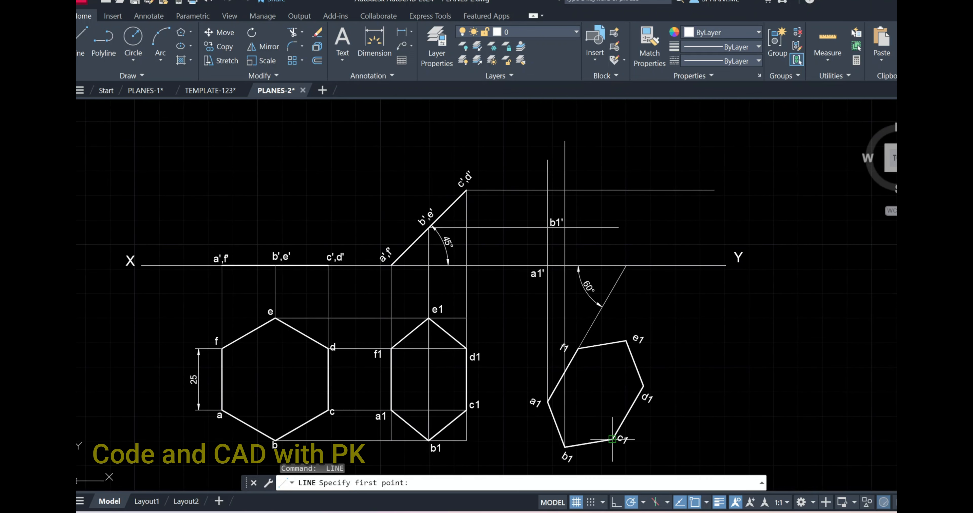
click(612, 439)
click(612, 140)
key(Escape)
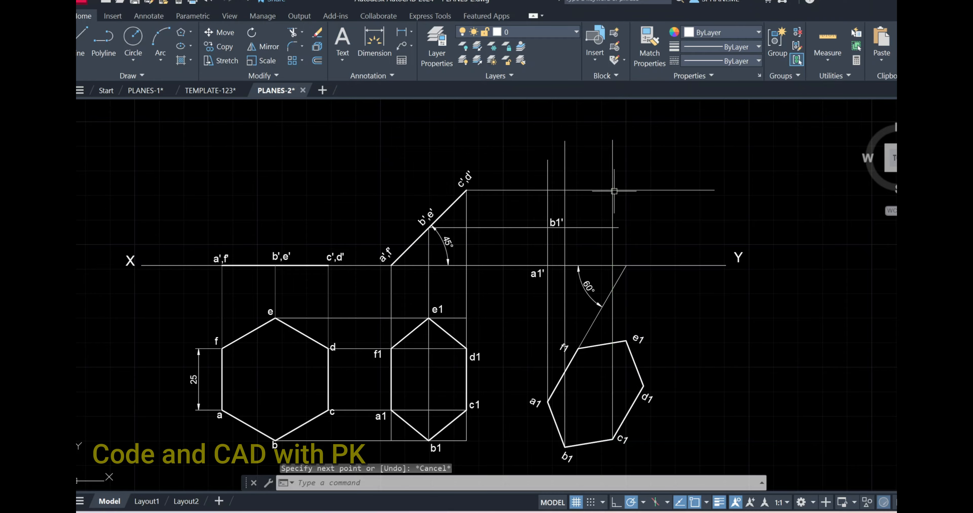
key(Return)
click(643, 386)
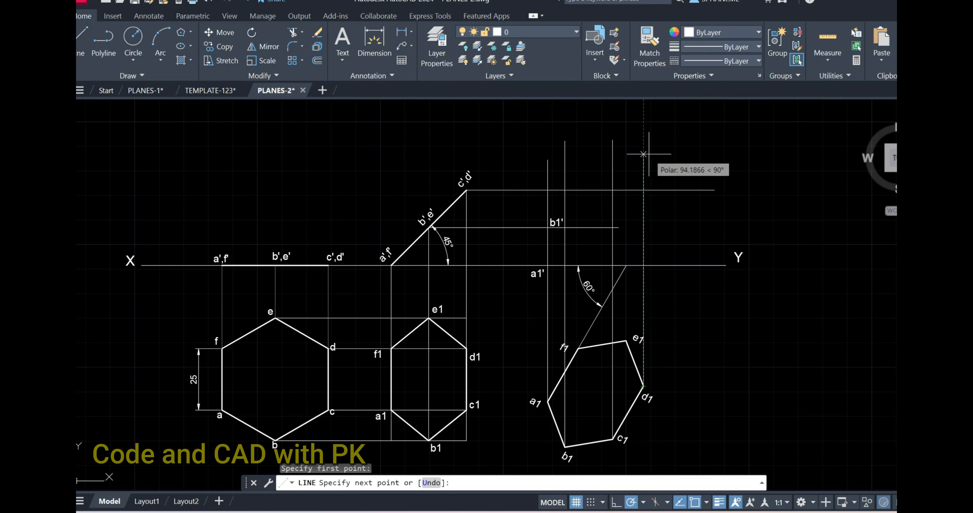
click(643, 147)
key(Escape)
Draw vertical projectors from e1 and f1 of the rotated hexagon up past the c',d' horizontal projector.
key(Return)
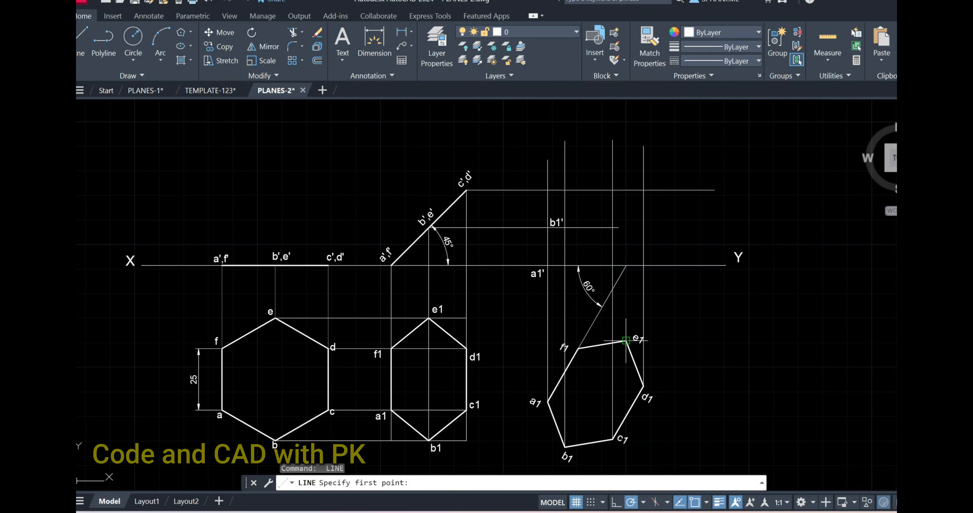
click(626, 341)
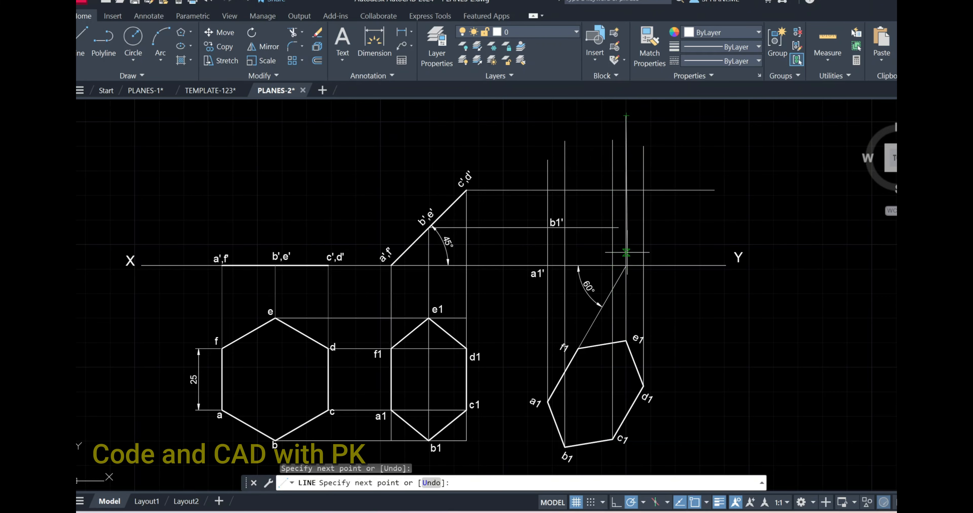
click(625, 115)
key(Escape)
key(Return)
click(578, 348)
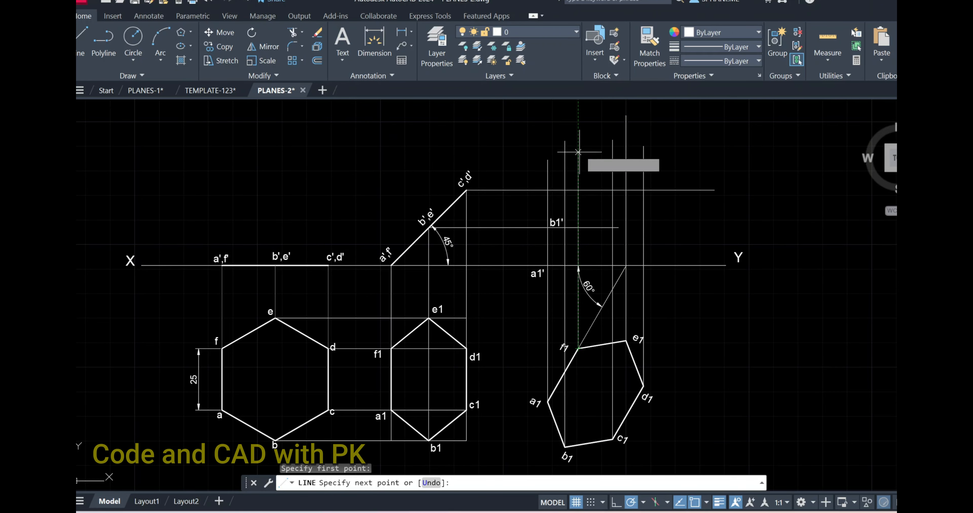
click(578, 114)
key(Escape)
scroll(588, 281, up, 2)
mouse_move(587, 288)
middle_down()
mouse_move(586, 323)
mouse_move(568, 277)
middle_up()
scroll(586, 328, down, 2)
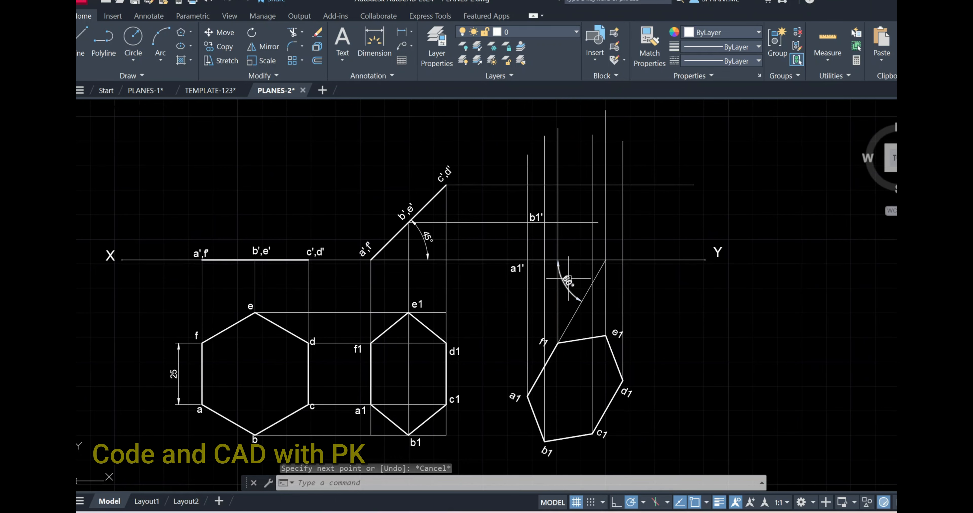
Place points where the a1 projector meets the XY line and the b1 projector meets the b',e' horizontal projector.
text(po)
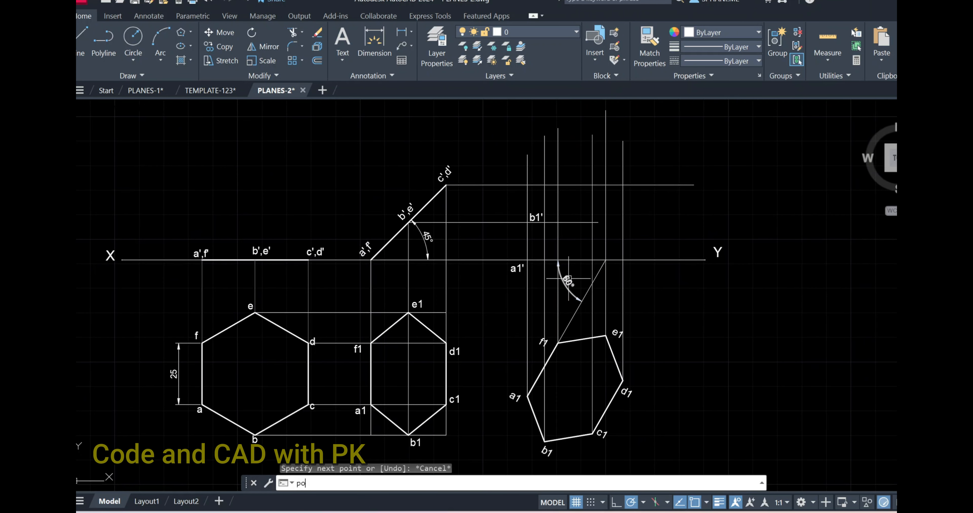
key(Return)
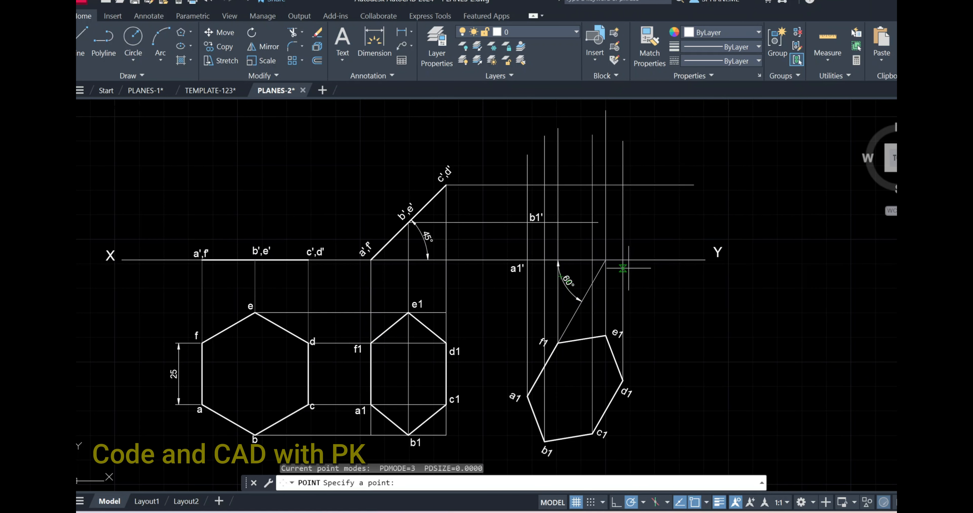
scroll(623, 269, up, 2)
click(472, 254)
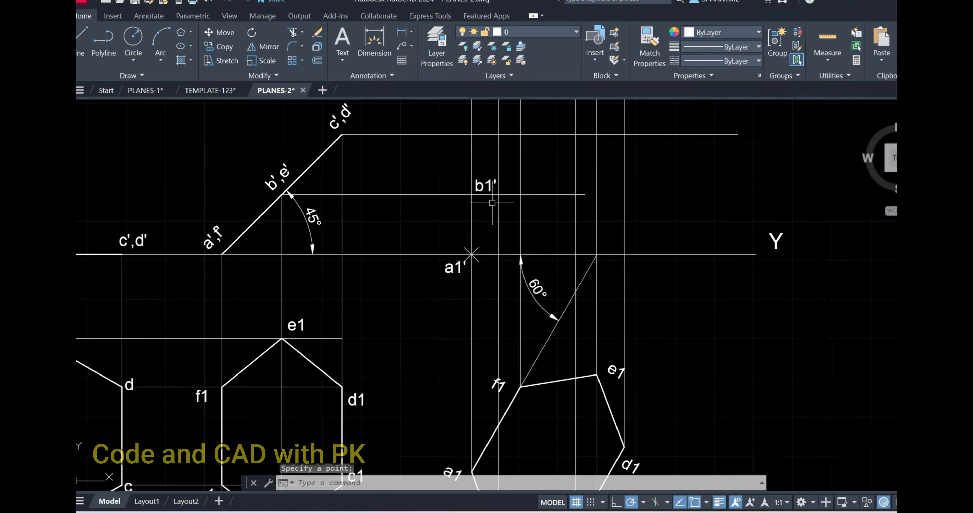
key(Return)
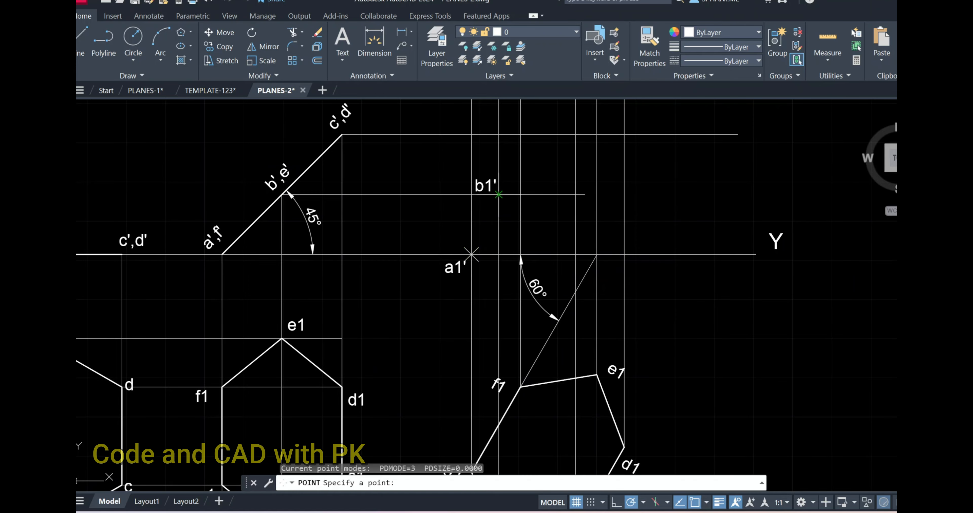
click(499, 194)
Place points where the c1 and d1 projectors cross the c',d' horizontal projector.
key(Return)
scroll(618, 172, down, 2)
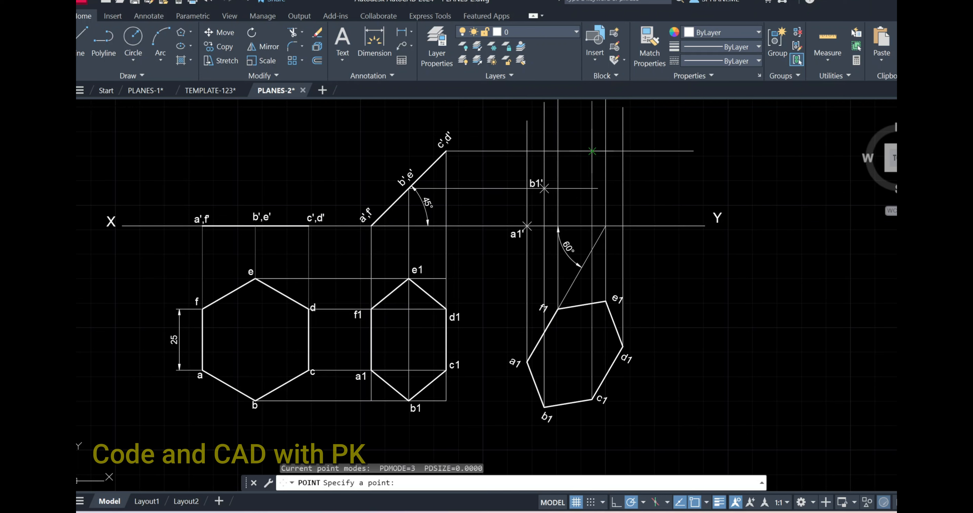
click(592, 151)
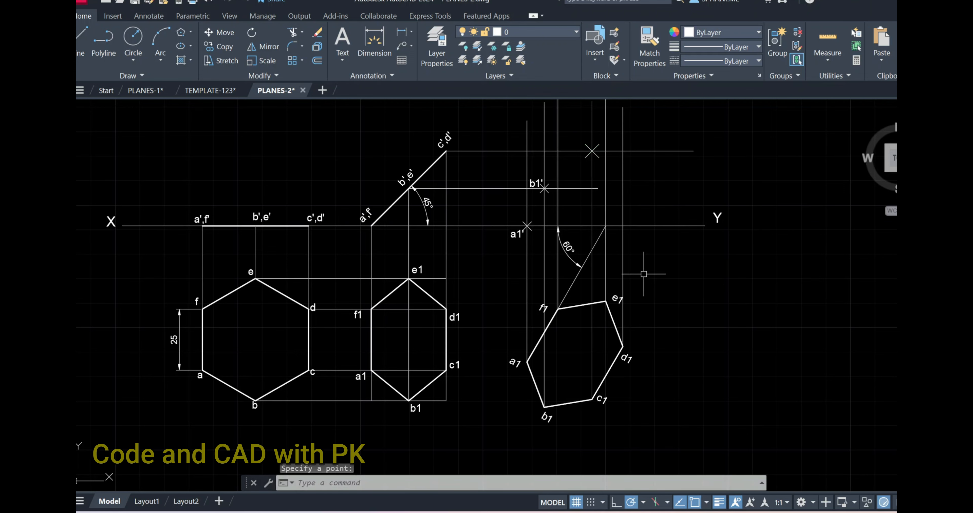
key(Return)
click(622, 152)
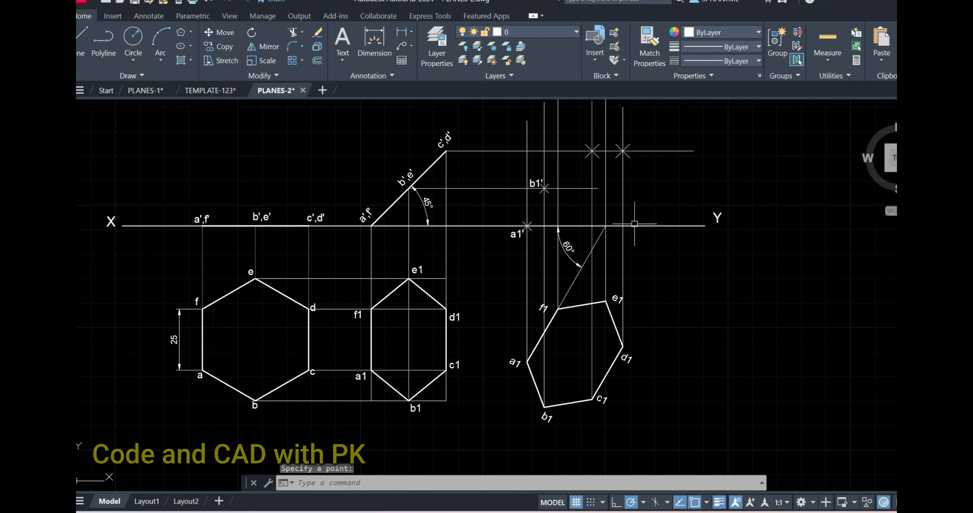
Stretch the free end of the b',e' horizontal projector to meet the e1 vertical projector.
scroll(628, 221, up, 2)
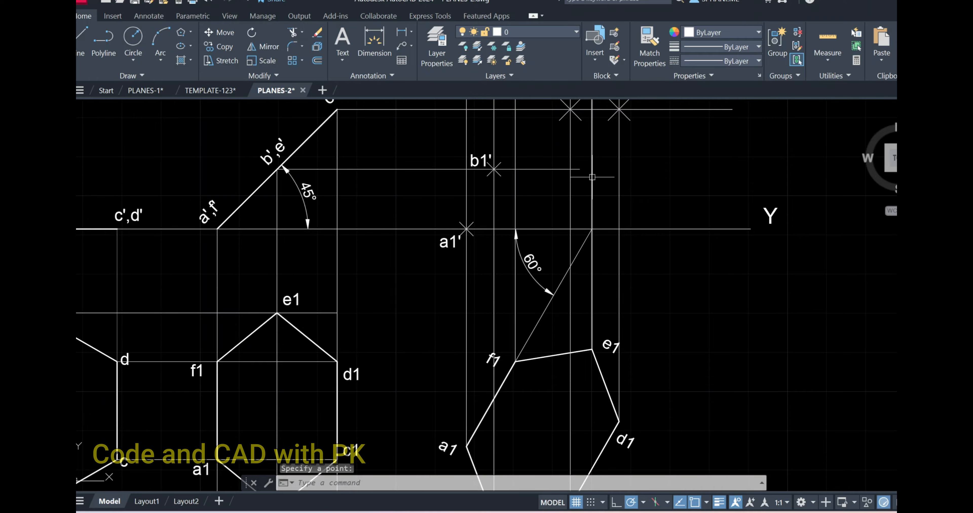
key(Escape)
click(575, 170)
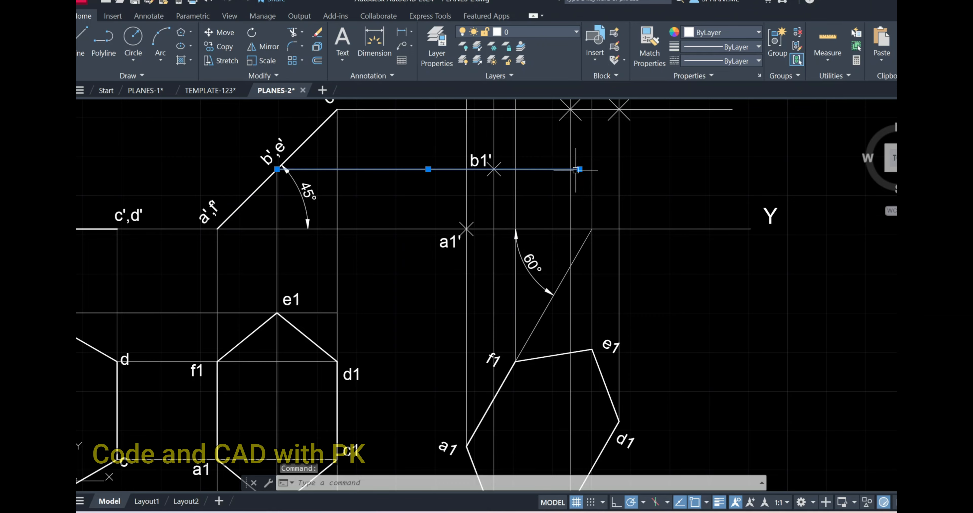
click(579, 170)
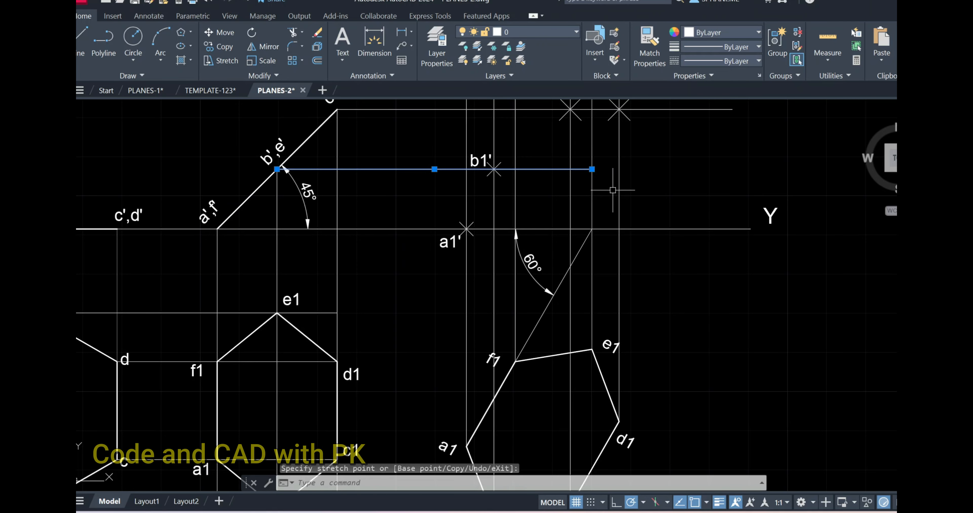
key(Escape)
Place a point on the e1 vertical projector near the end of the b',e' horizontal projector.
text(po)
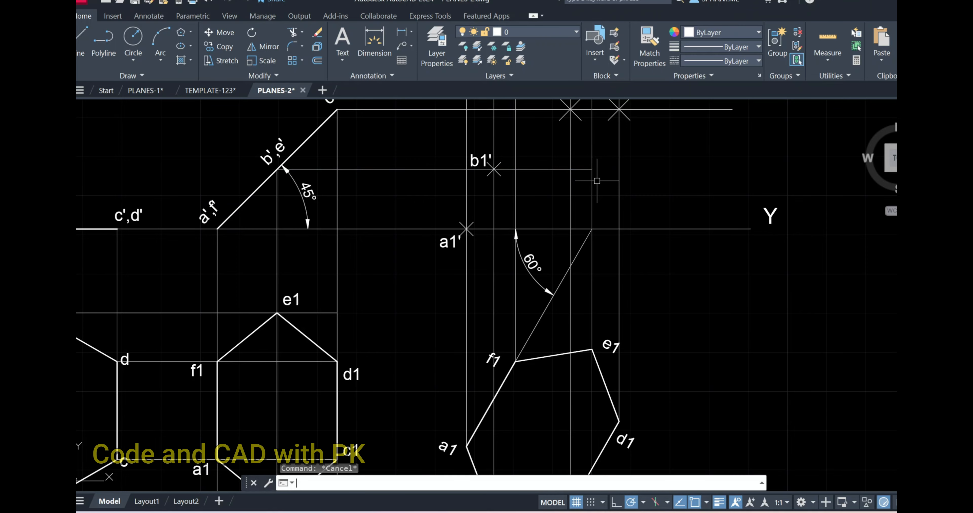
key(Return)
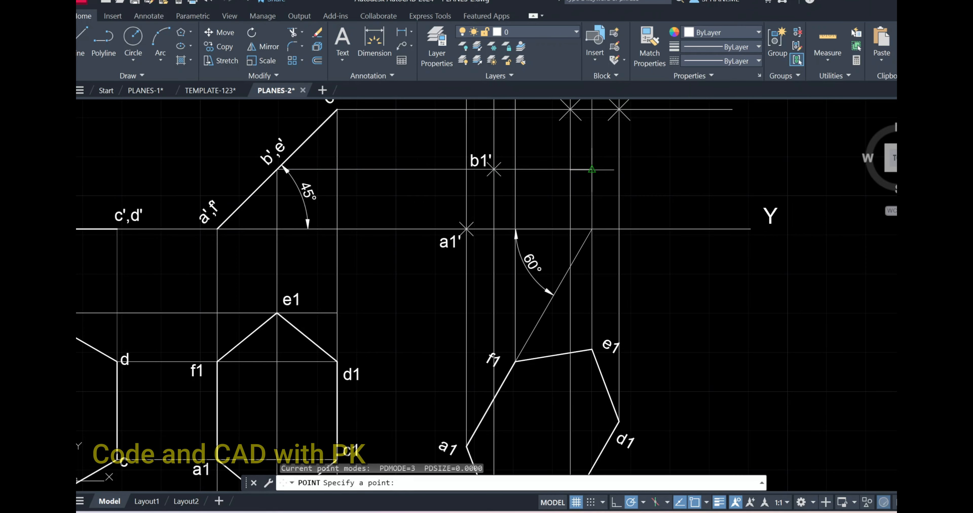
click(592, 170)
Move the e1 projector's point exactly onto the end of the b',e' horizontal projector.
scroll(591, 172, up, 5)
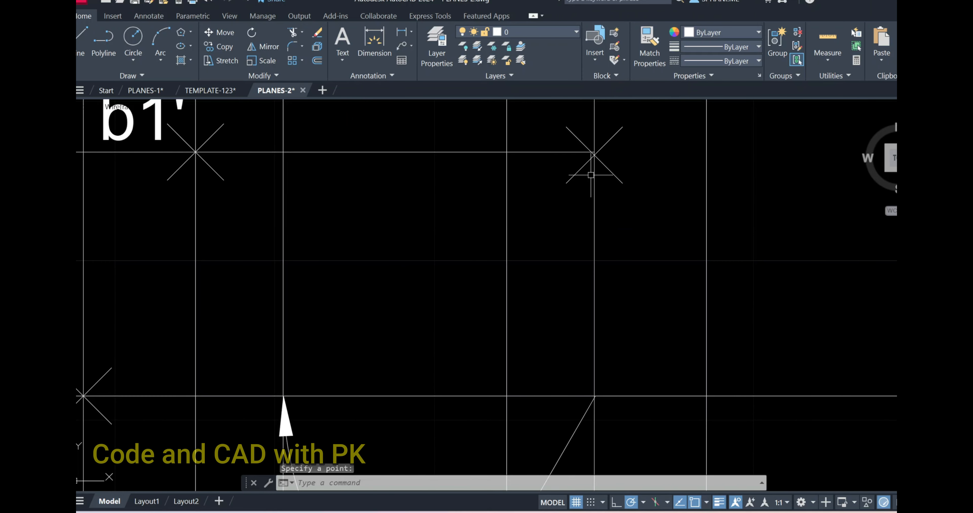
scroll(600, 168, up, 3)
click(599, 169)
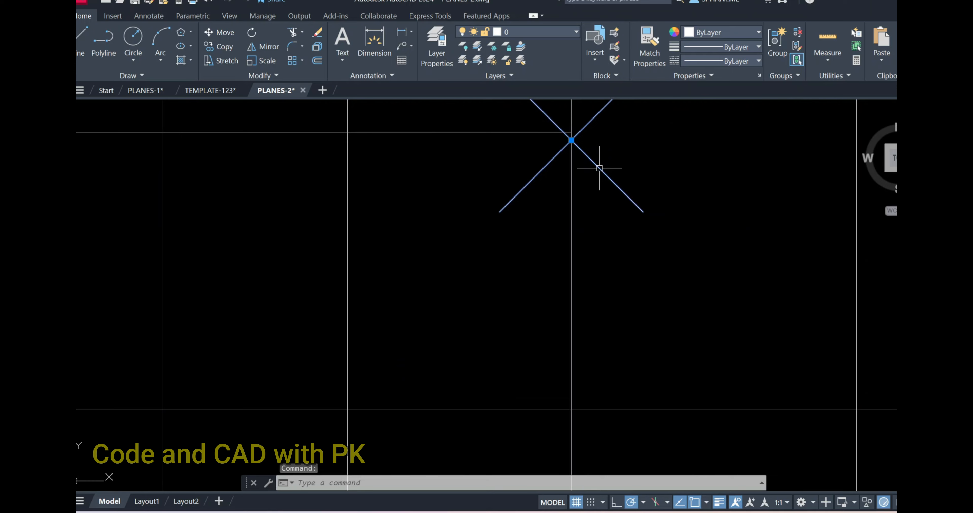
click(572, 142)
click(571, 132)
scroll(638, 181, down, 6)
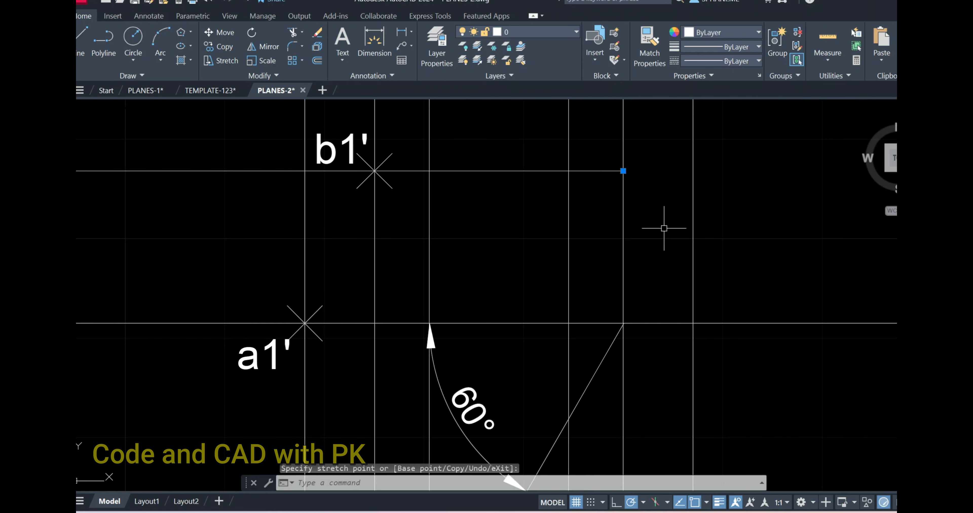
key(Escape)
Regenerate the drawing to refresh the size of the point markers around the final front view.
text(re)
key(Return)
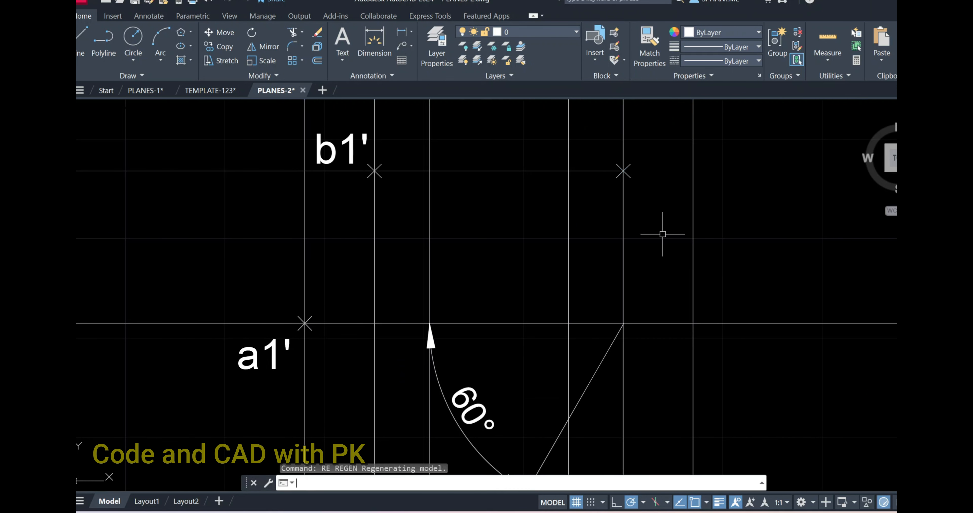
scroll(655, 246, down, 5)
scroll(657, 256, up, 2)
middle_drag(651, 243, 637, 275)
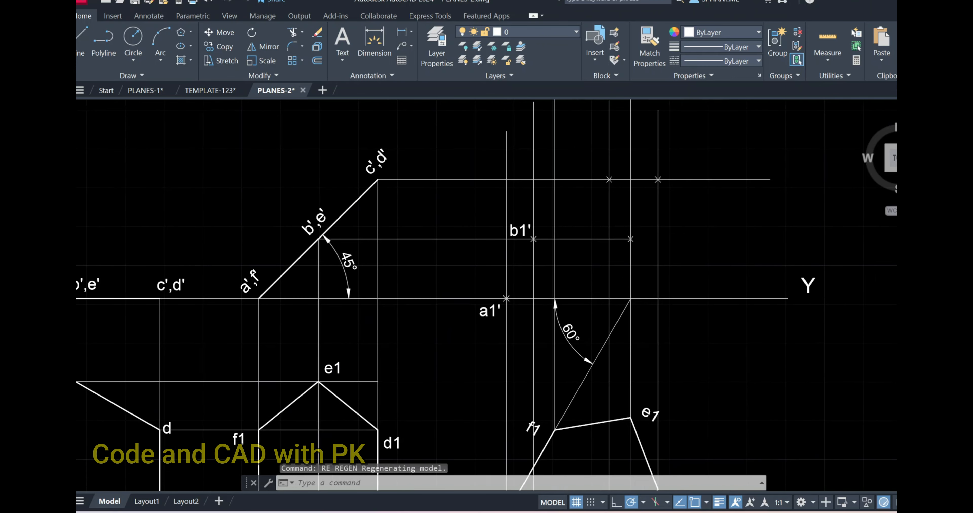
scroll(637, 275, up, 2)
text(re)
key(Return)
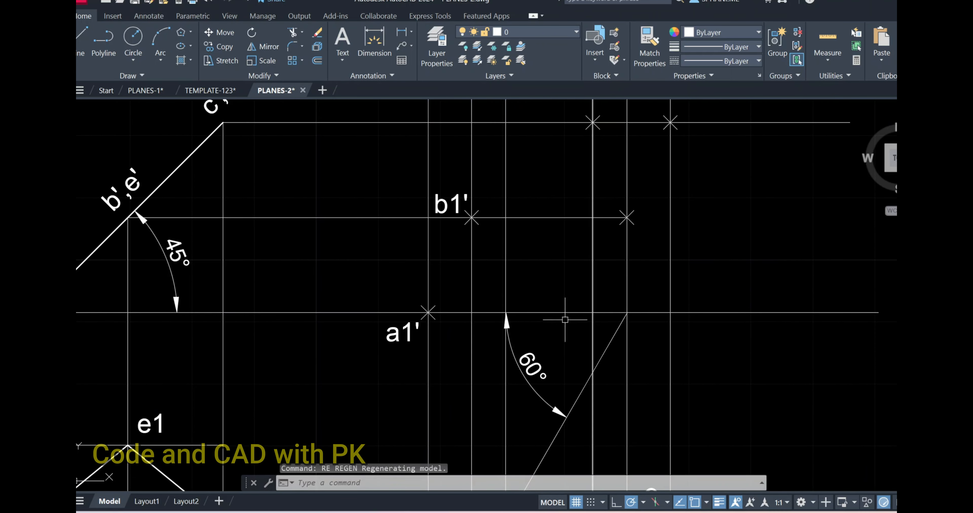
Place a point where the f1 vertical projector meets the XY line.
scroll(568, 320, down, 2)
middle_drag(520, 444, 520, 370)
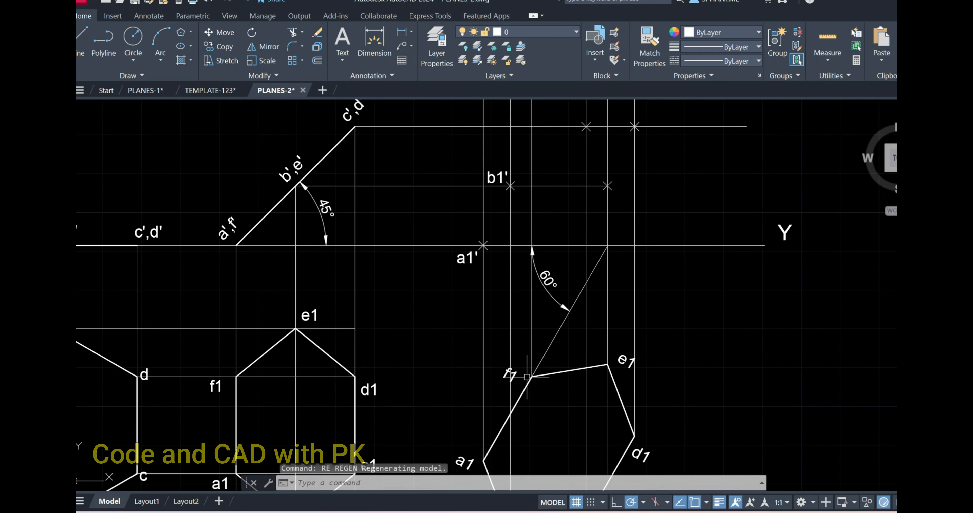
text(po)
key(Return)
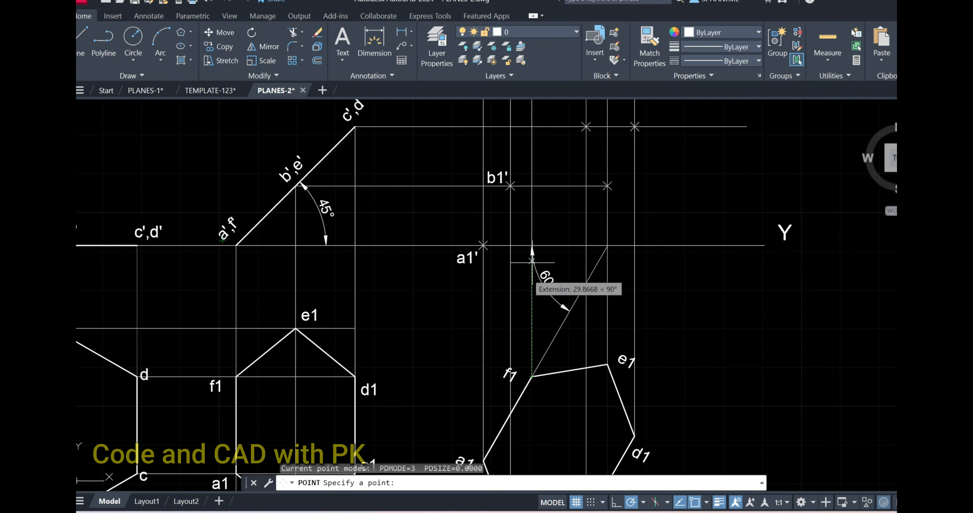
scroll(514, 260, up, 2)
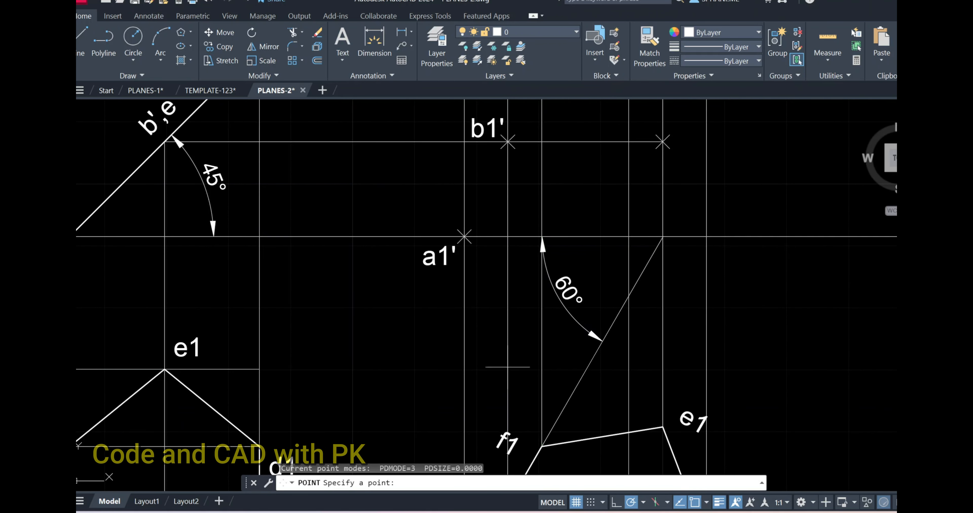
scroll(507, 367, down, 3)
scroll(525, 334, up, 2)
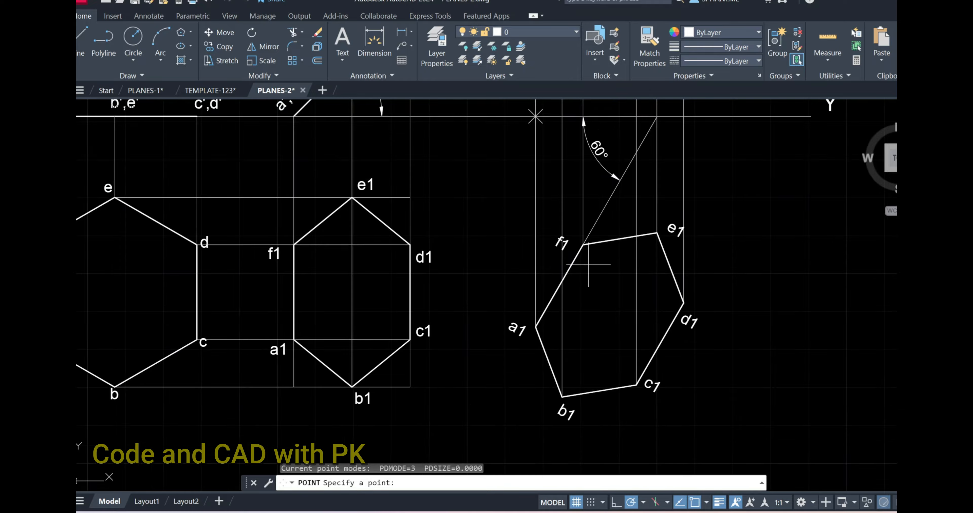
middle_drag(607, 246, 574, 378)
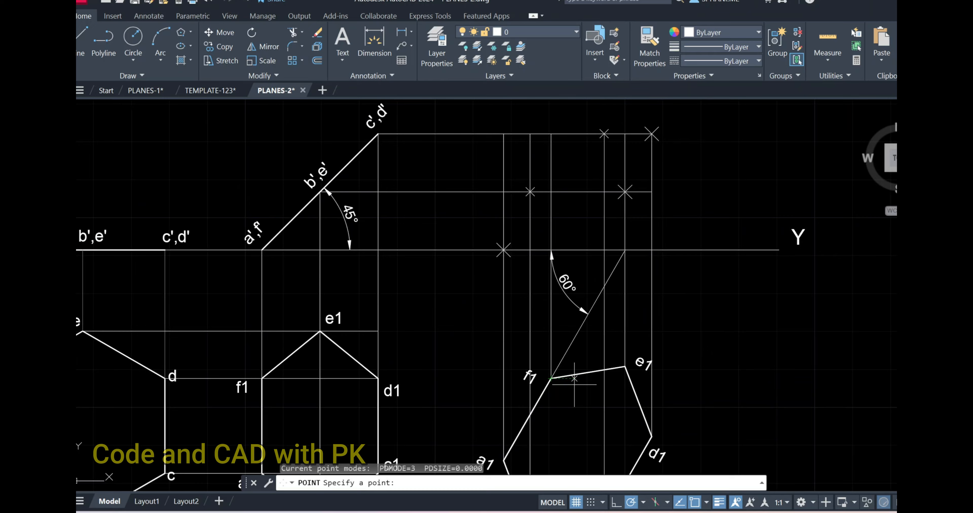
click(550, 250)
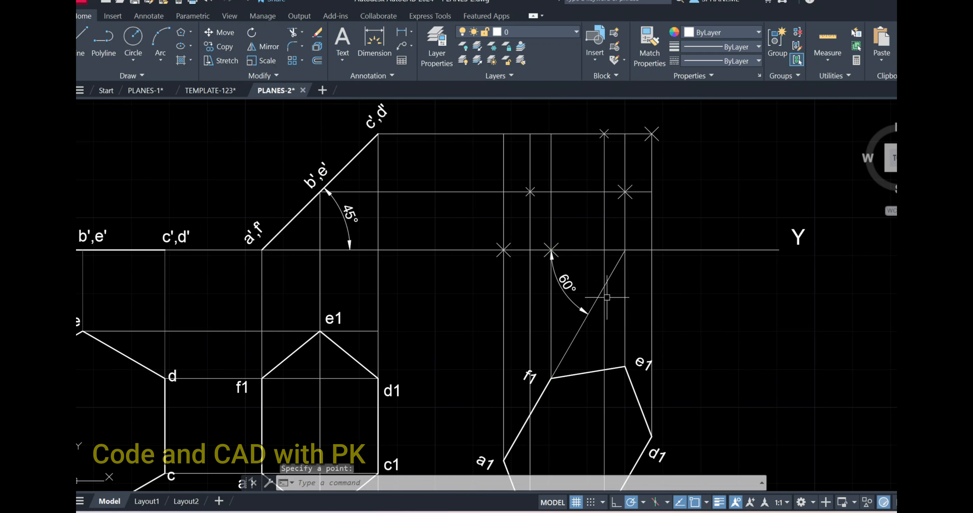
Draw the final front view as a polyline from the a1 projector's point through the b1, c1, d1, e1 and f1 points back to the start.
scroll(596, 275, up, 2)
middle_drag(595, 273, 588, 332)
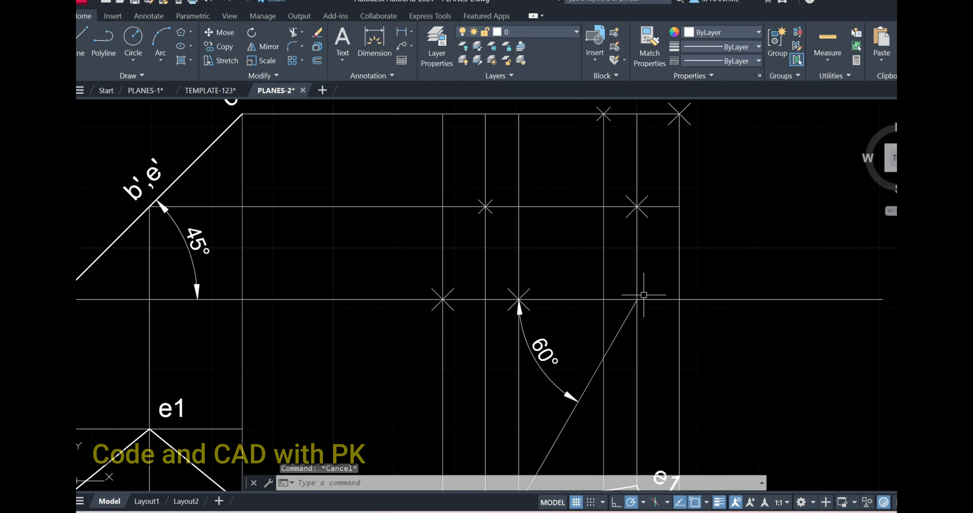
text(pl)
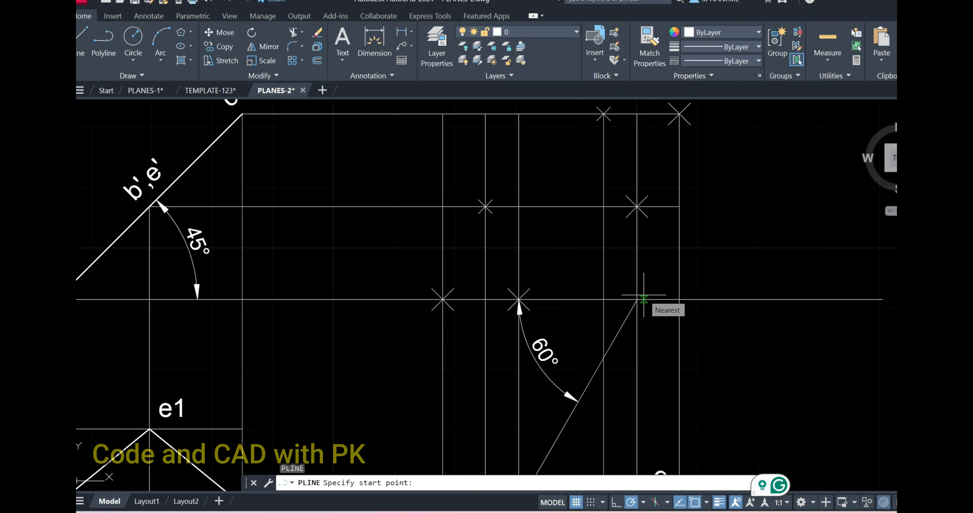
scroll(614, 242, down, 2)
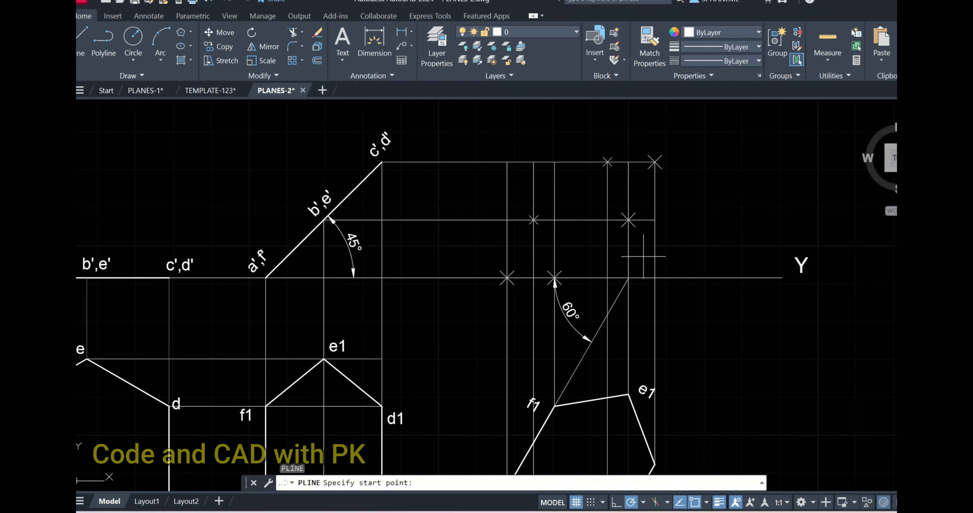
click(507, 278)
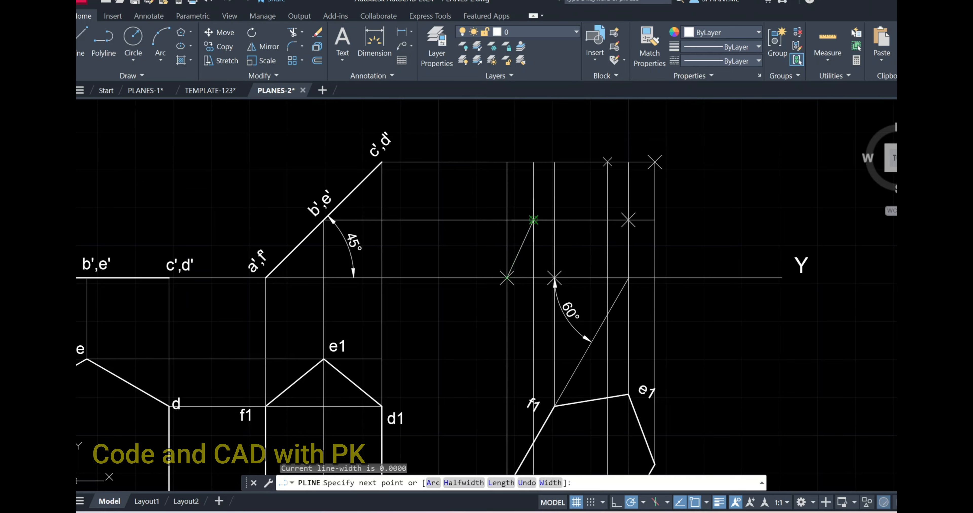
click(533, 220)
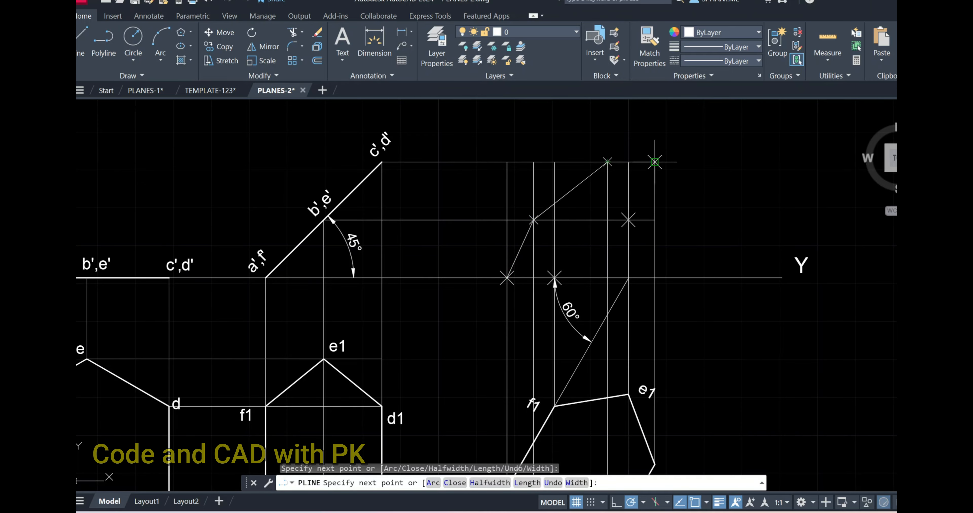
click(655, 162)
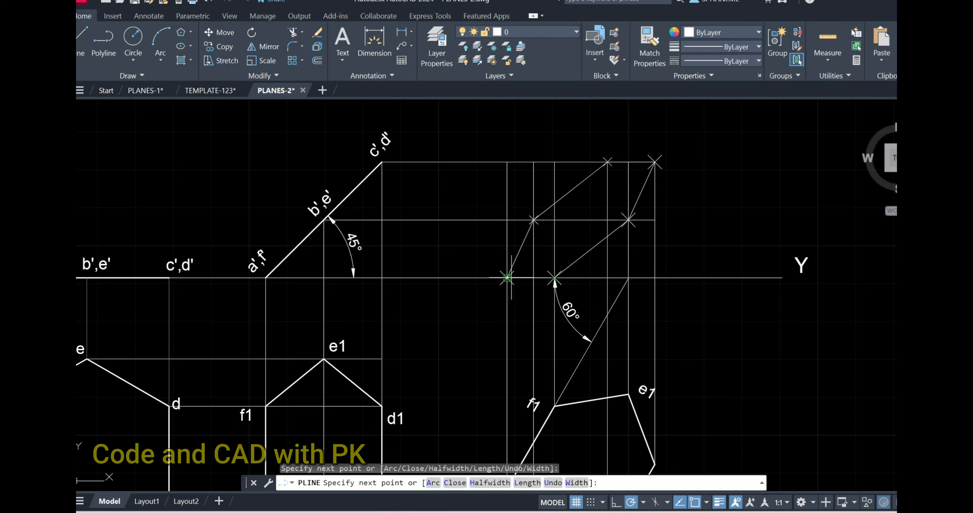
right_click(658, 261)
click(678, 271)
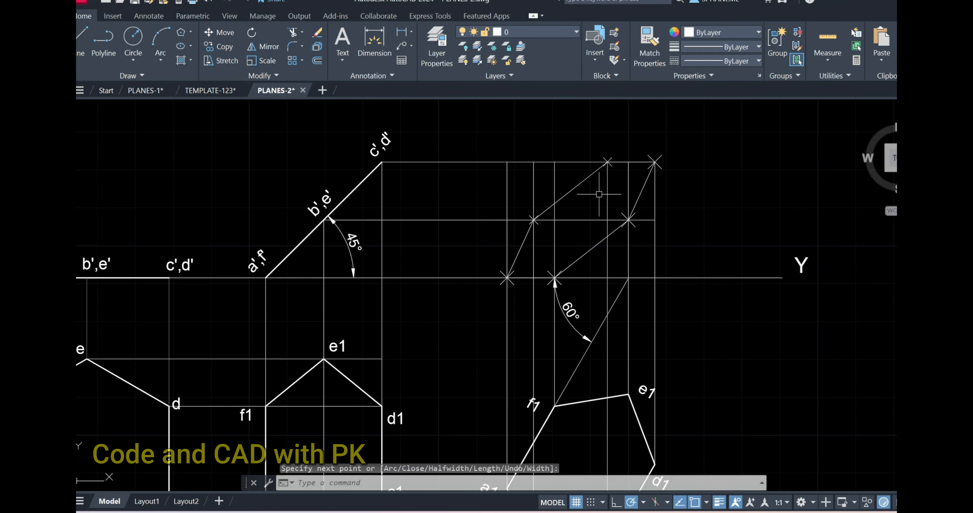
Match the properties of the rotated hexagon's outline onto the polyline of the final front view.
middle_drag(599, 194, 600, 158)
text(ma)
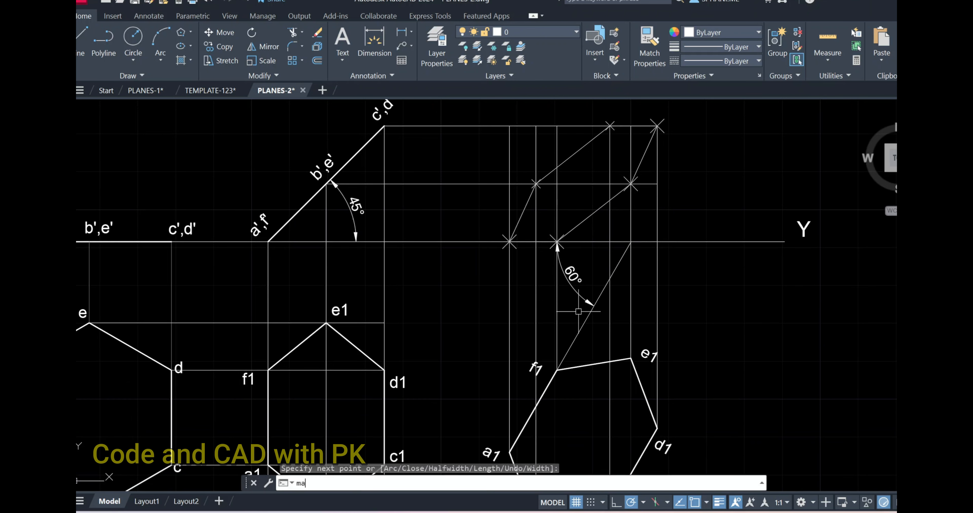
key(Return)
click(593, 364)
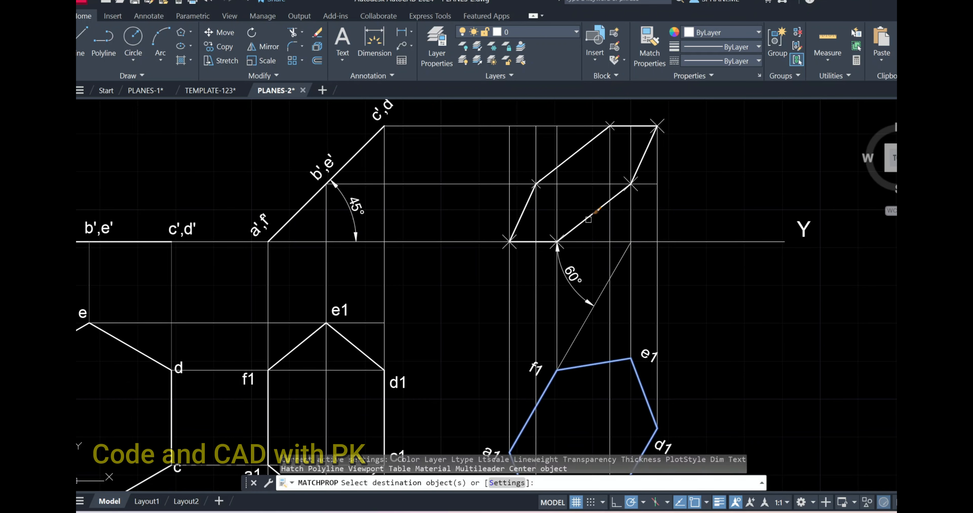
right_click(678, 197)
click(710, 204)
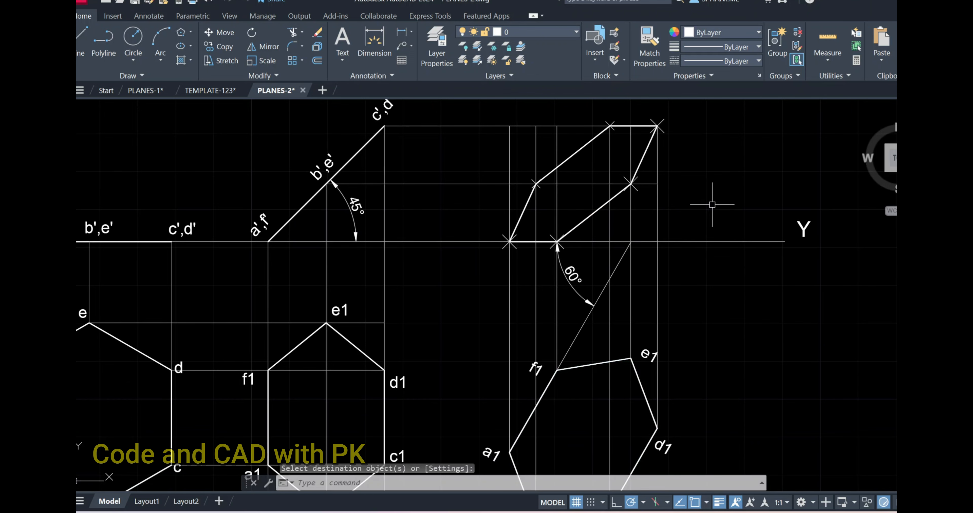
Erase the four point markers above the XY line in the final front view.
scroll(712, 204, down, 2)
scroll(670, 210, up, 2)
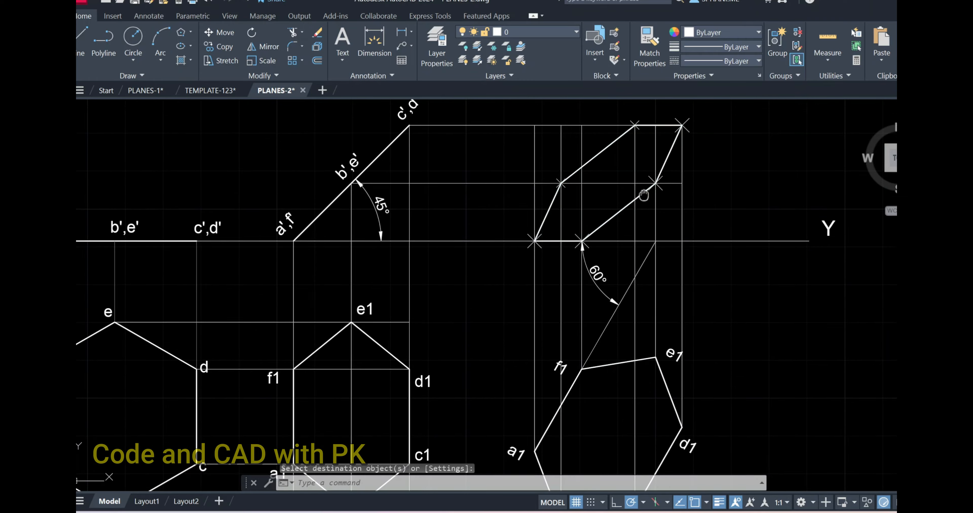
middle_drag(661, 162, 652, 205)
click(488, 130)
click(749, 253)
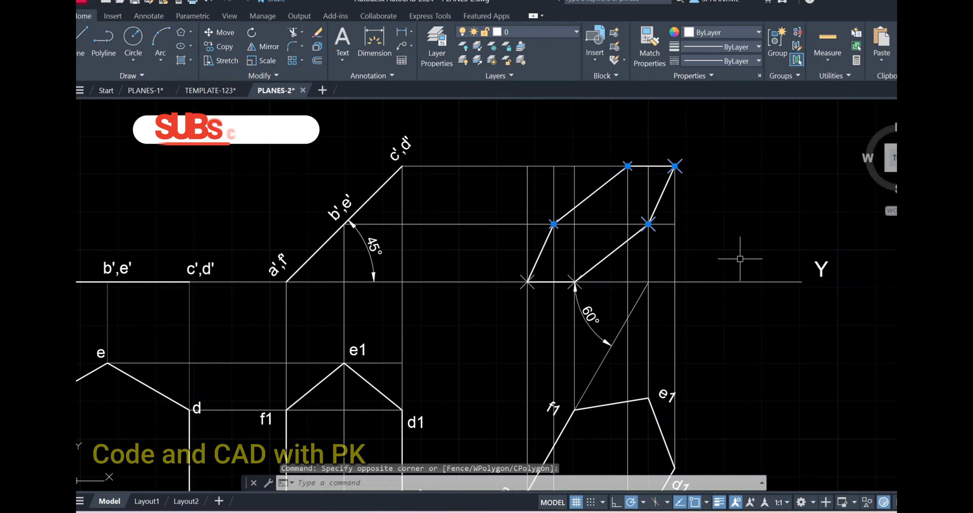
text(e)
key(Return)
Erase the two point markers on the XY line in the final front view.
click(498, 261)
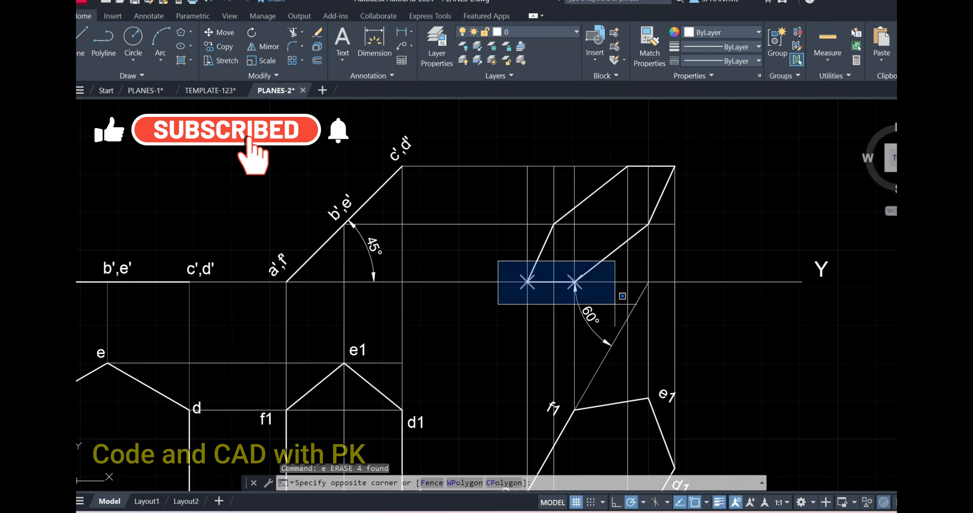
click(612, 303)
text(e)
key(Return)
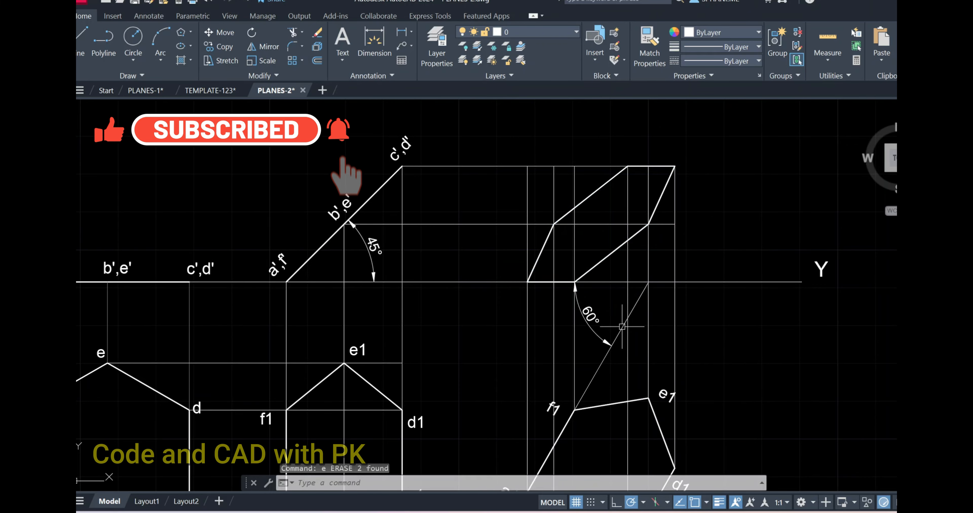
Copy the a1 label from the middle top view to all six vertices of the final front view.
text(z)
key(Return)
text(e)
key(Return)
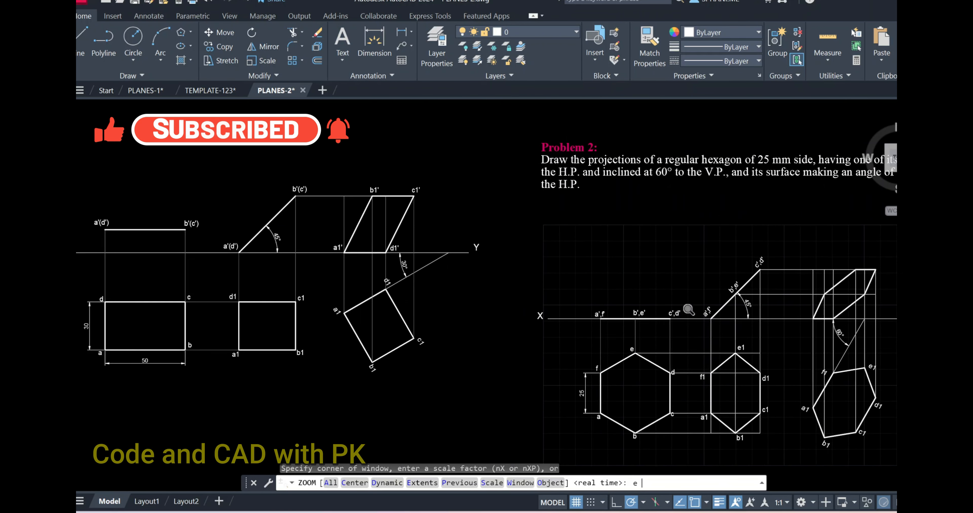
scroll(500, 354, up, 3)
text(co)
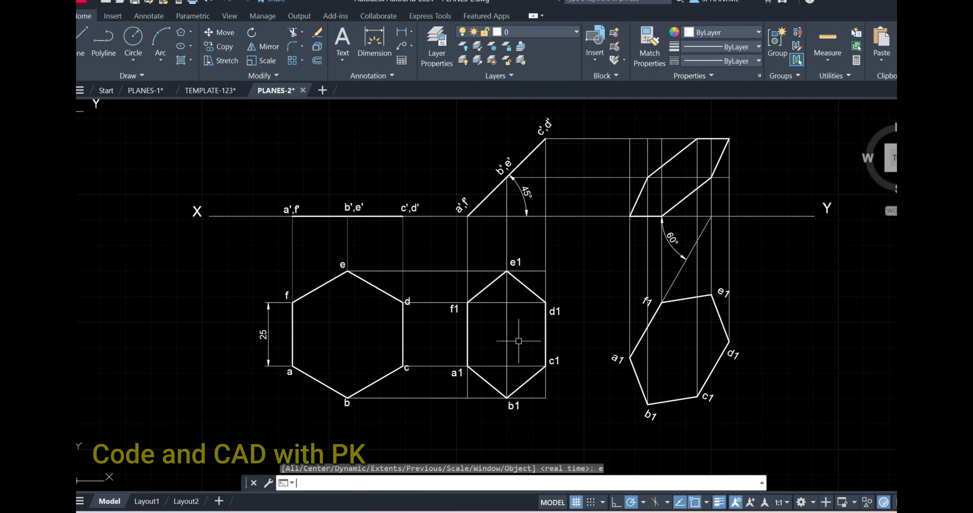
key(Return)
click(453, 376)
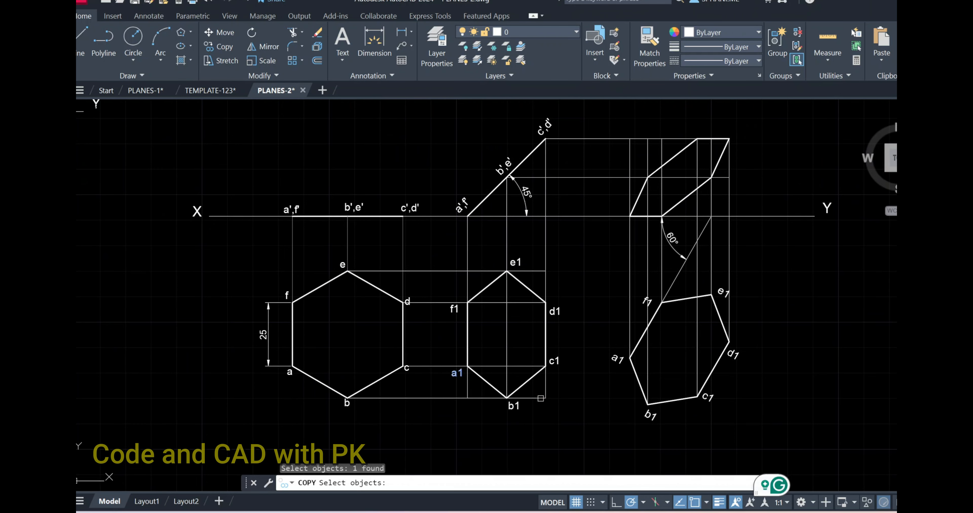
key(Return)
click(590, 405)
middle_drag(824, 242, 720, 283)
scroll(558, 304, up, 4)
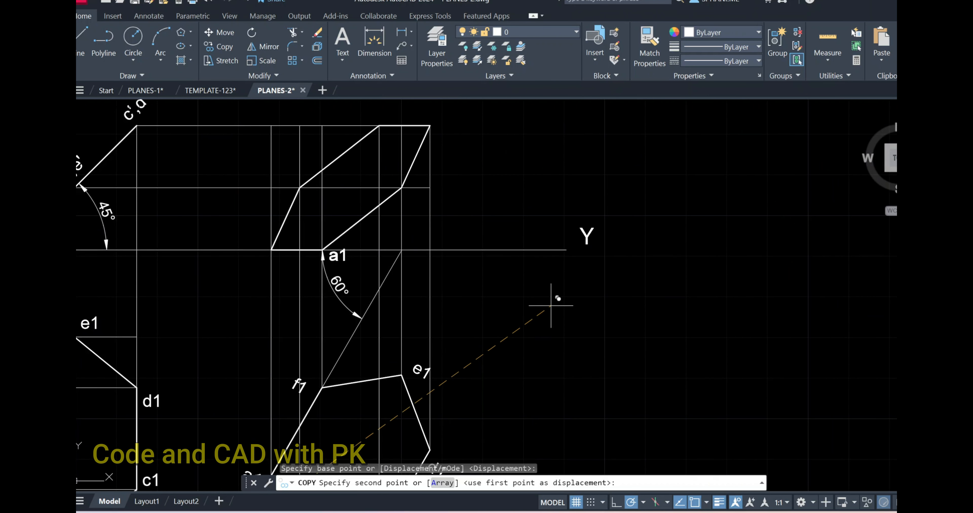
middle_drag(482, 297, 806, 308)
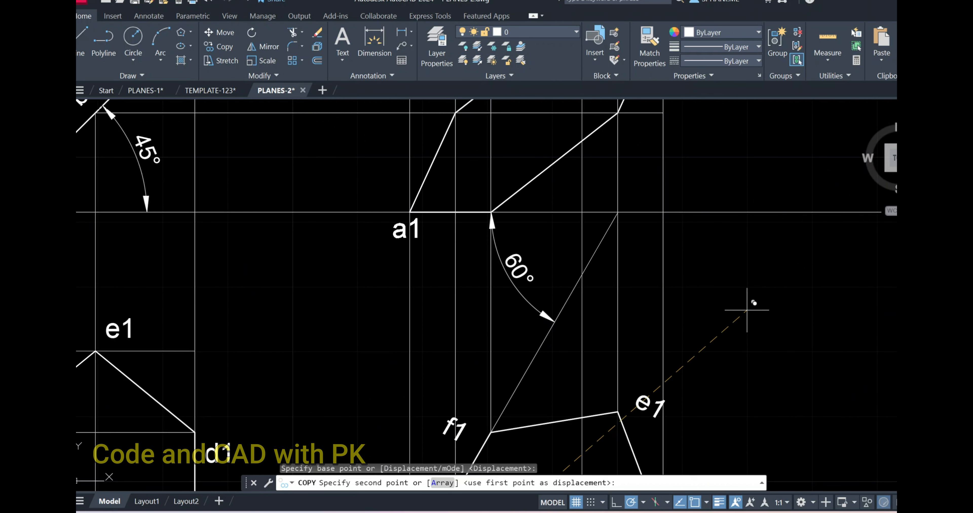
click(727, 309)
scroll(746, 324, down, 2)
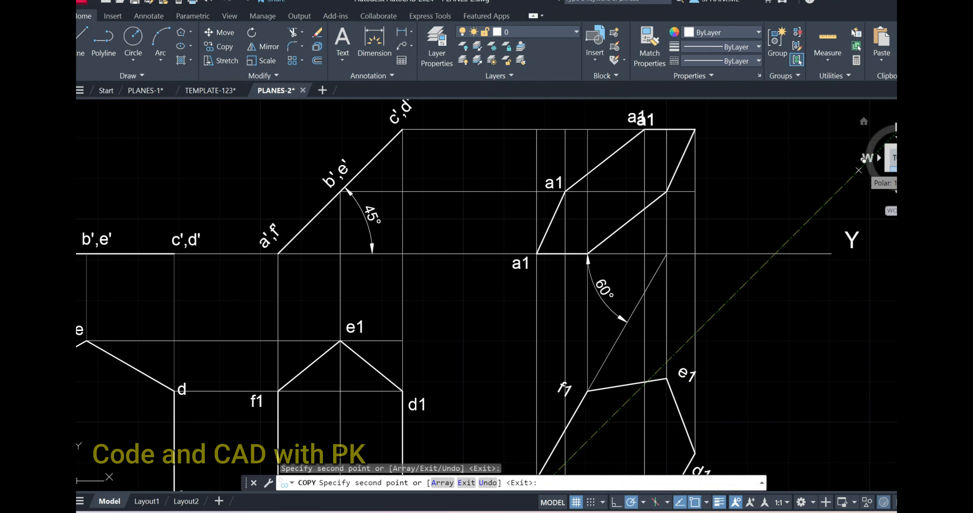
middle_drag(794, 192, 705, 226)
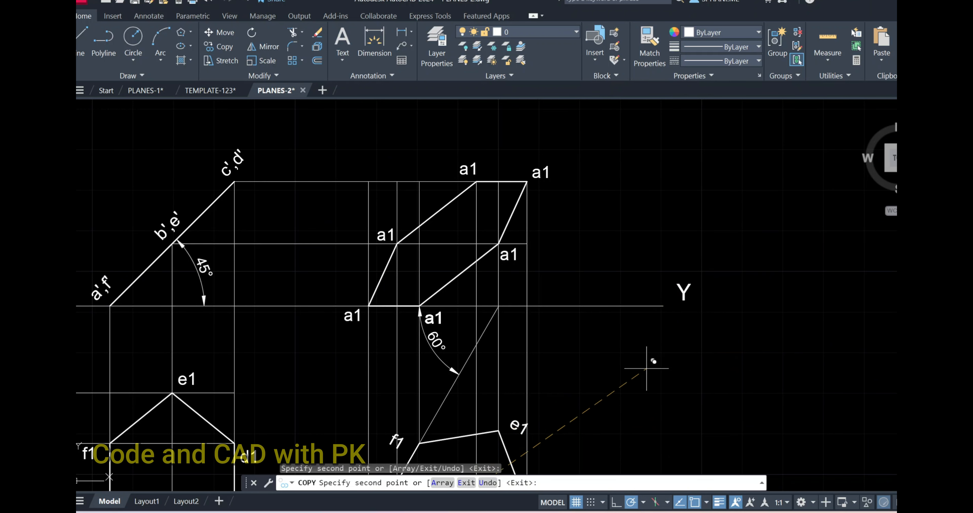
key(Escape)
Change the final front view's labels at the first two vertices to a1' and b1'.
text(ed)
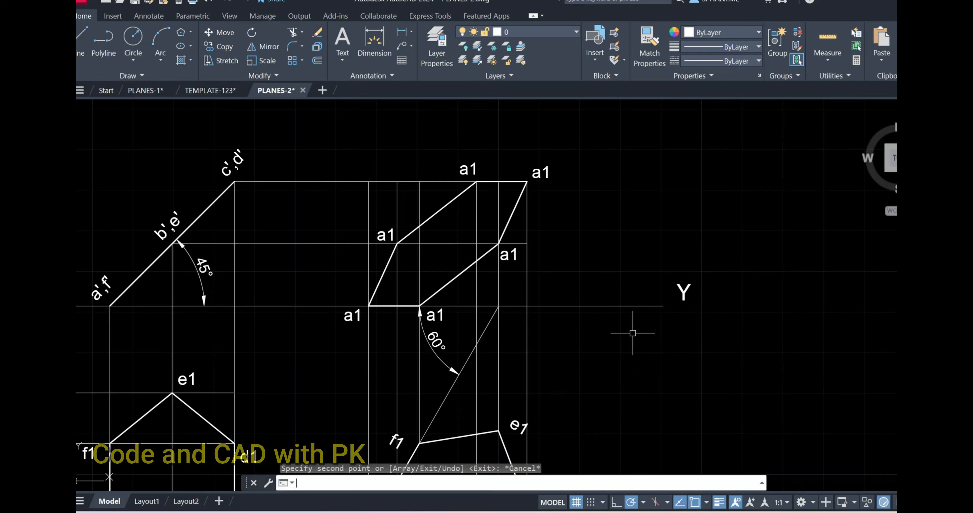
key(Return)
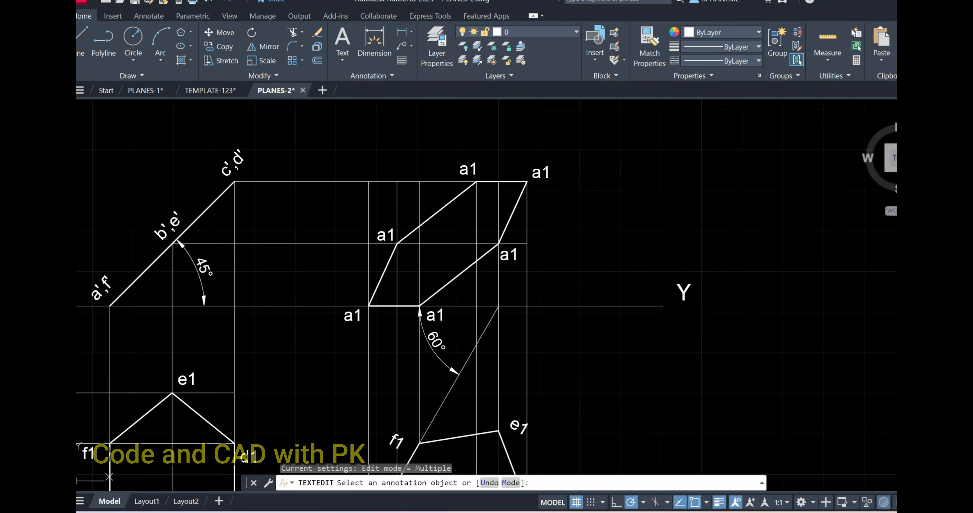
click(364, 317)
click(361, 316)
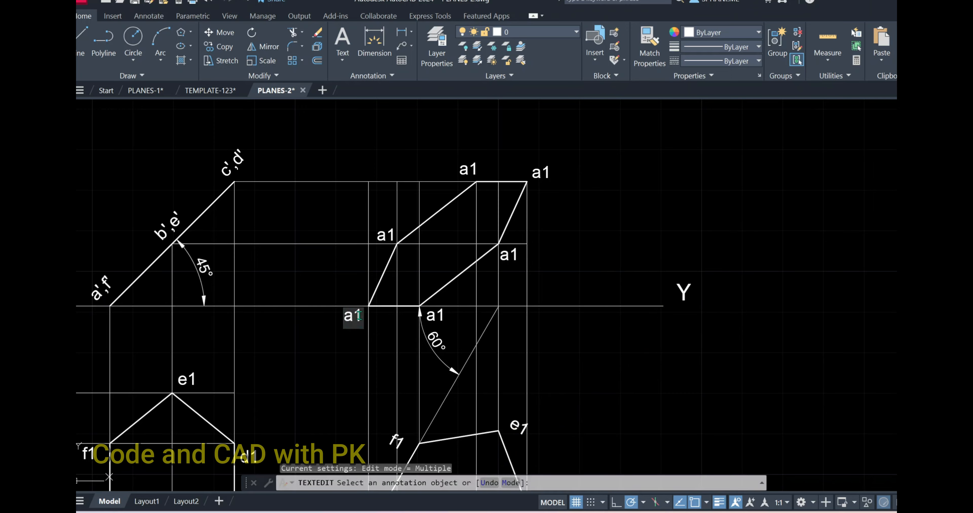
click(388, 235)
click(383, 237)
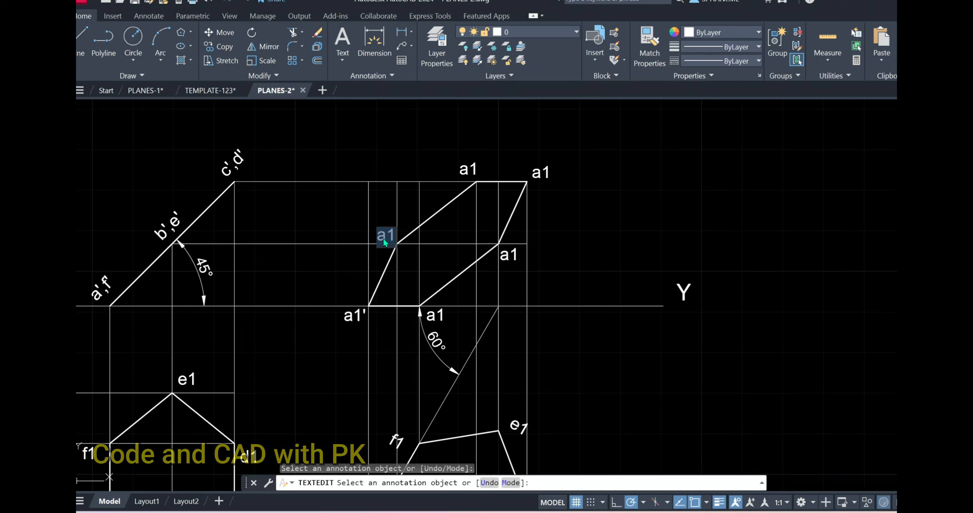
text(b1')
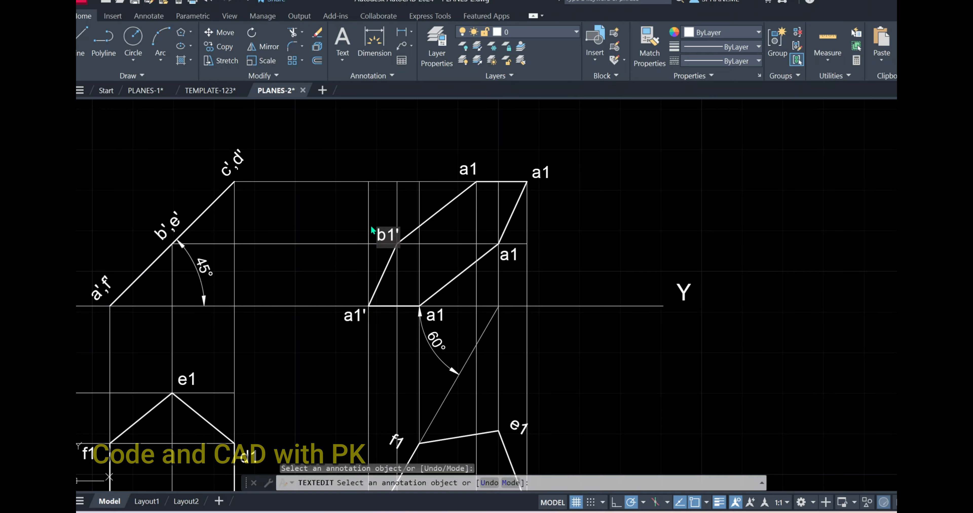
Change the labels at the two uppermost vertices of the final front view to c1' and d1'.
click(473, 166)
click(473, 166)
text(c1')
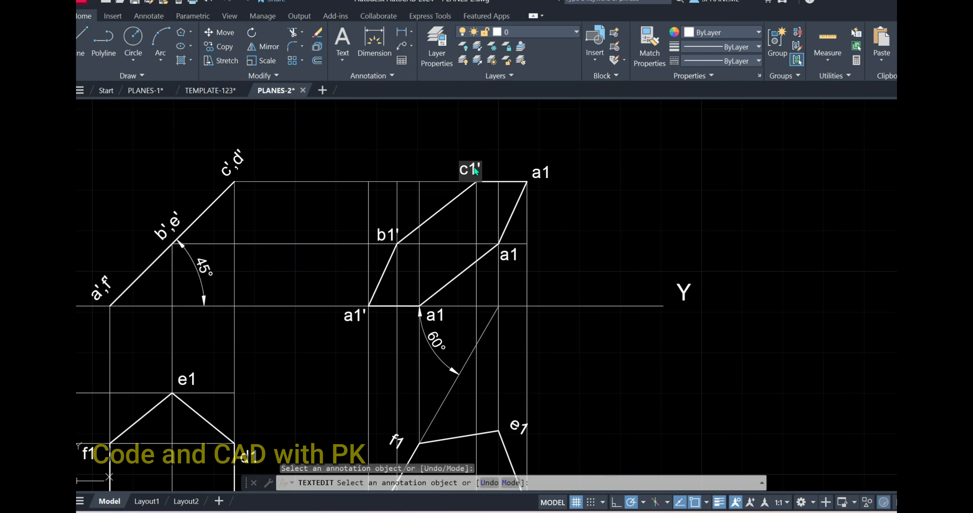
click(541, 173)
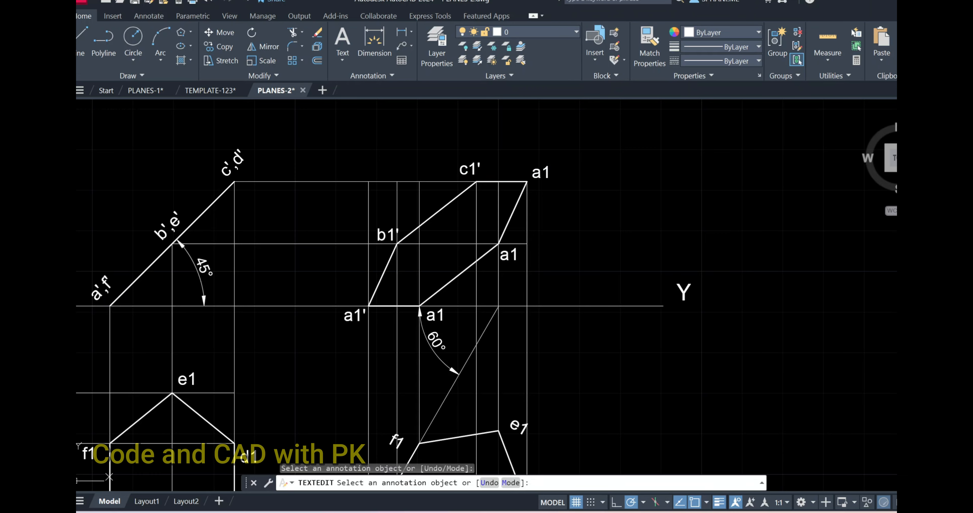
click(543, 174)
text(d1')
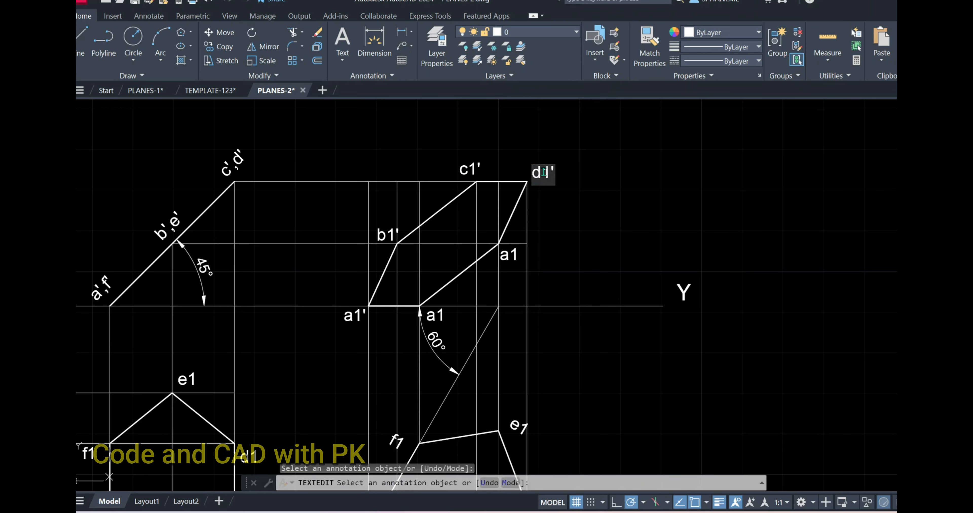
Change the last two labels of the final front view to e1' and f1' and finish text editing.
click(537, 265)
click(514, 260)
text(e)
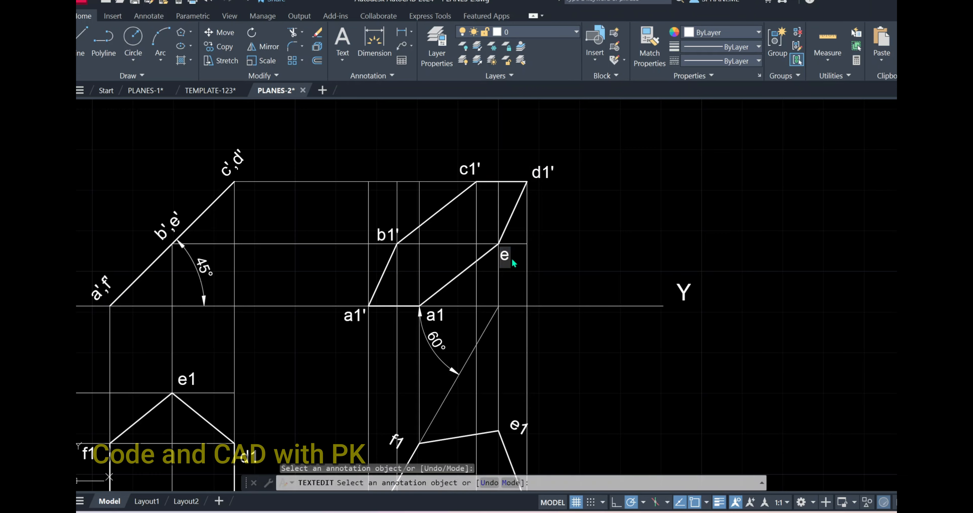
text(1')
click(440, 317)
click(438, 315)
text(f1')
click(612, 227)
right_click(624, 222)
click(647, 225)
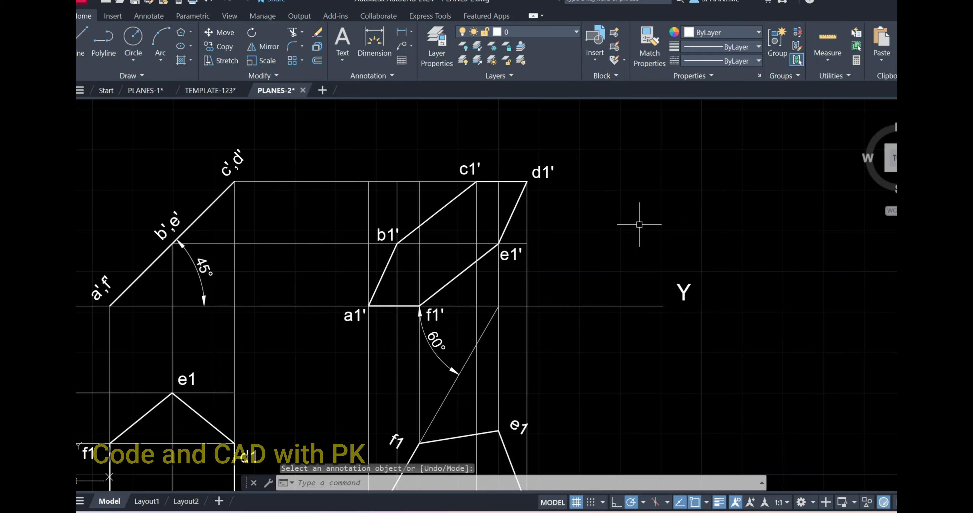
Erase all projections of the rectangle problem beside the Problem 2 drawing.
middle_click(588, 326)
middle_click(589, 325)
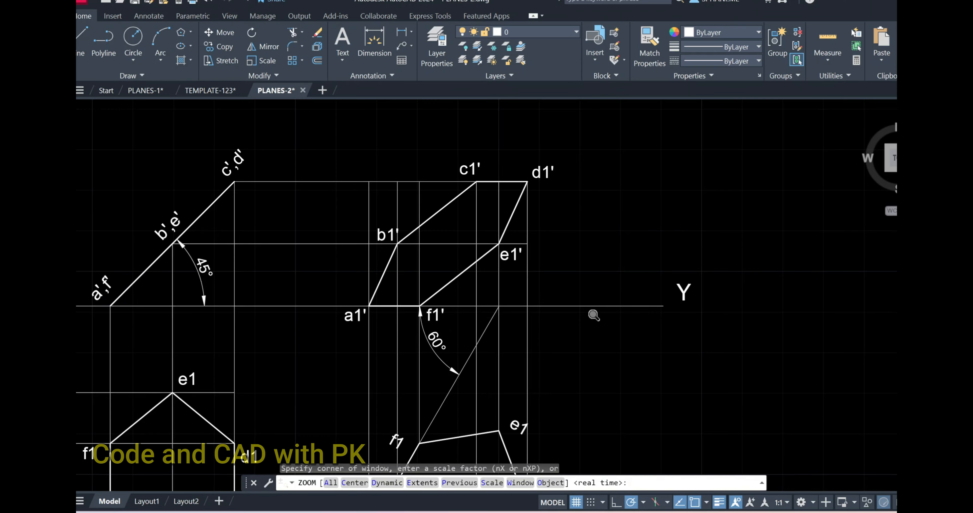
middle_drag(728, 356, 756, 347)
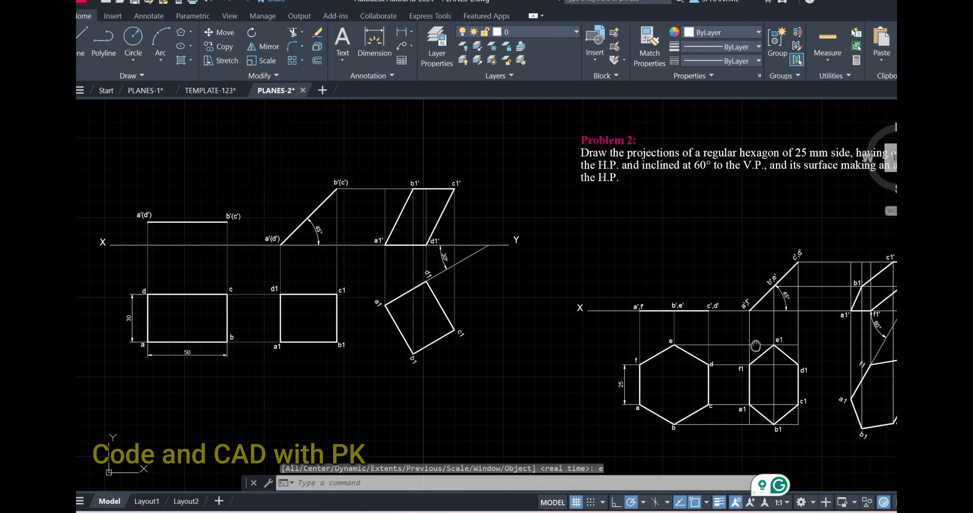
click(88, 171)
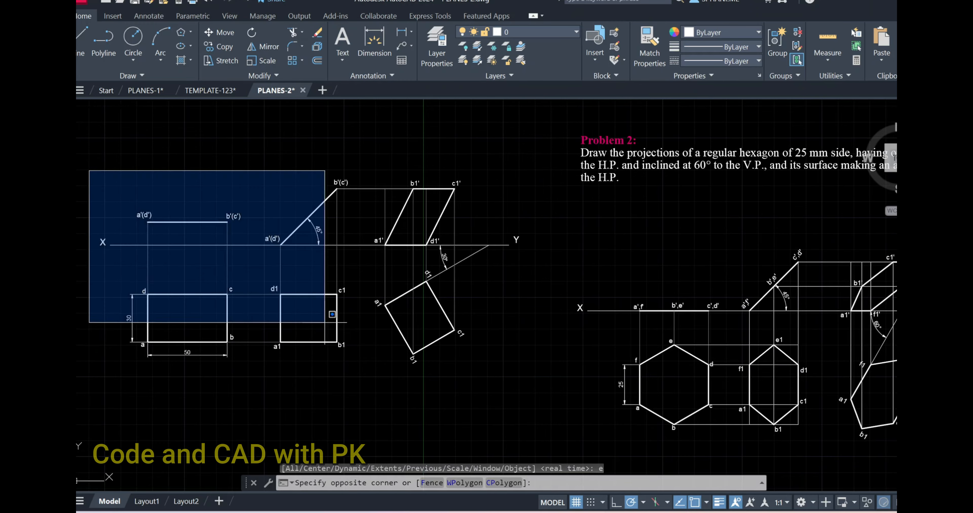
click(576, 399)
text(e)
key(Return)
Move the complete set of hexagon projections straight up, closer beneath the Problem 2 statement.
text(z)
key(Return)
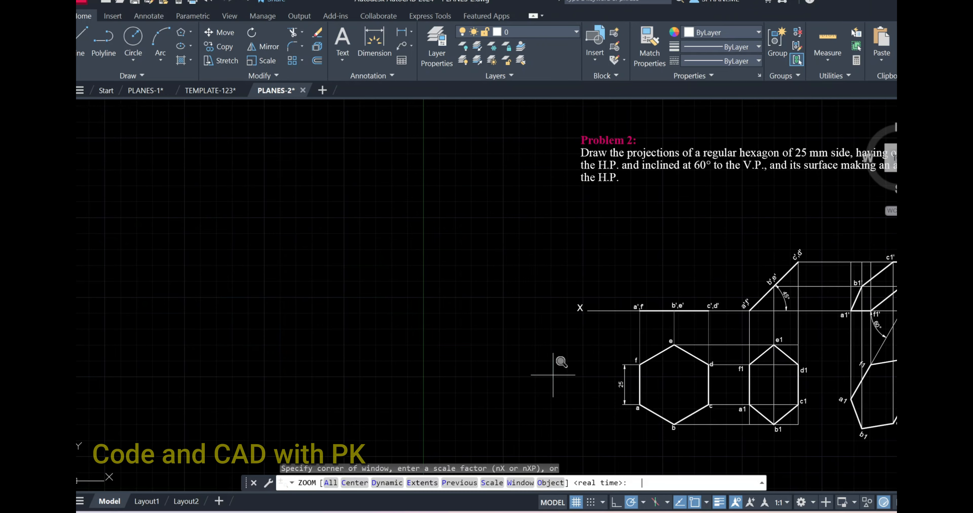
text(e)
key(Return)
key(Return)
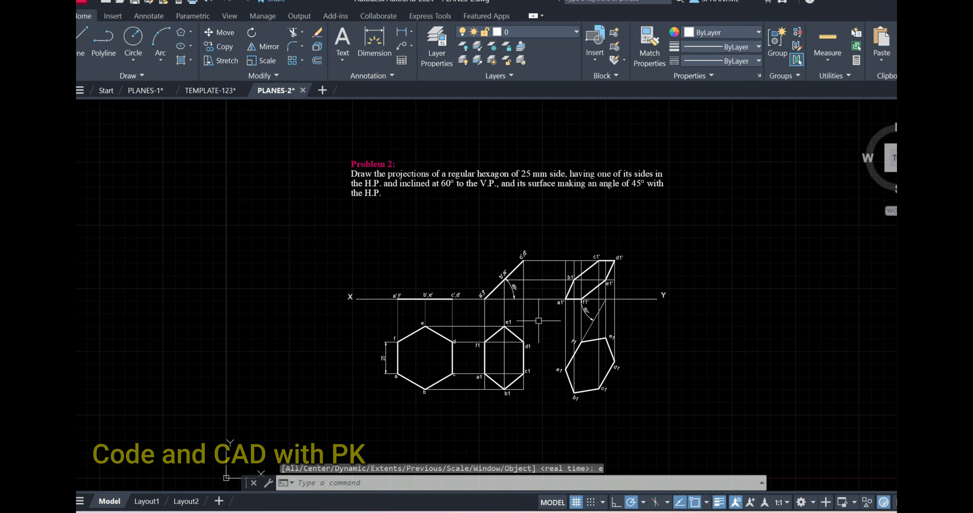
text(m)
key(Return)
click(326, 223)
click(722, 415)
key(Return)
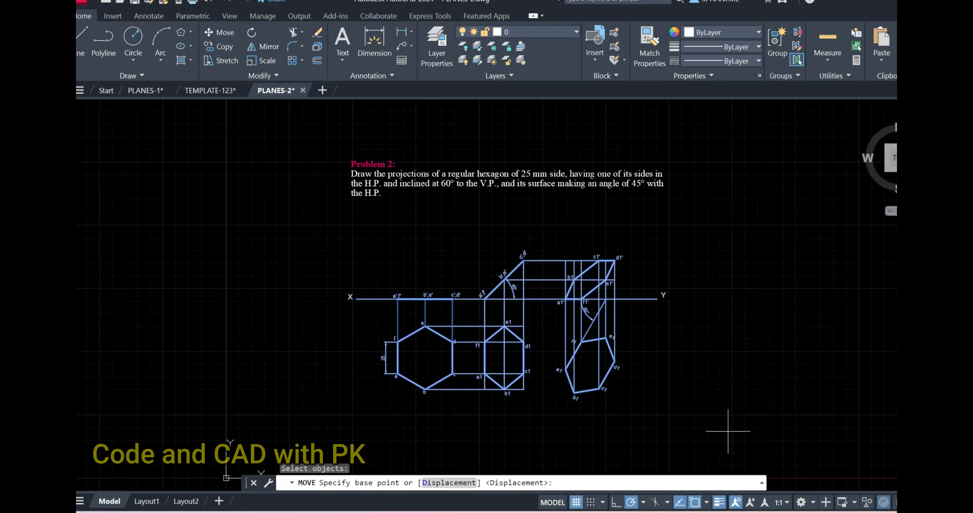
click(705, 386)
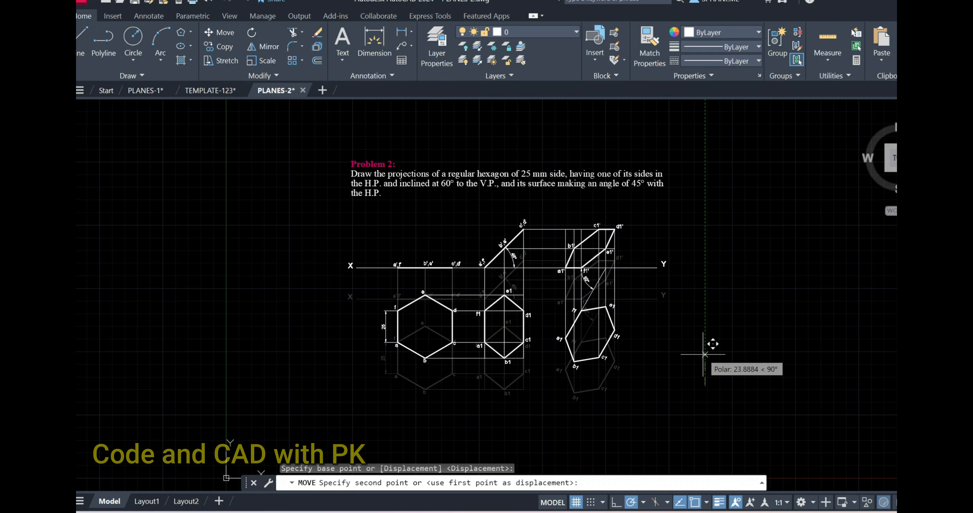
click(710, 324)
scroll(652, 372, up, 2)
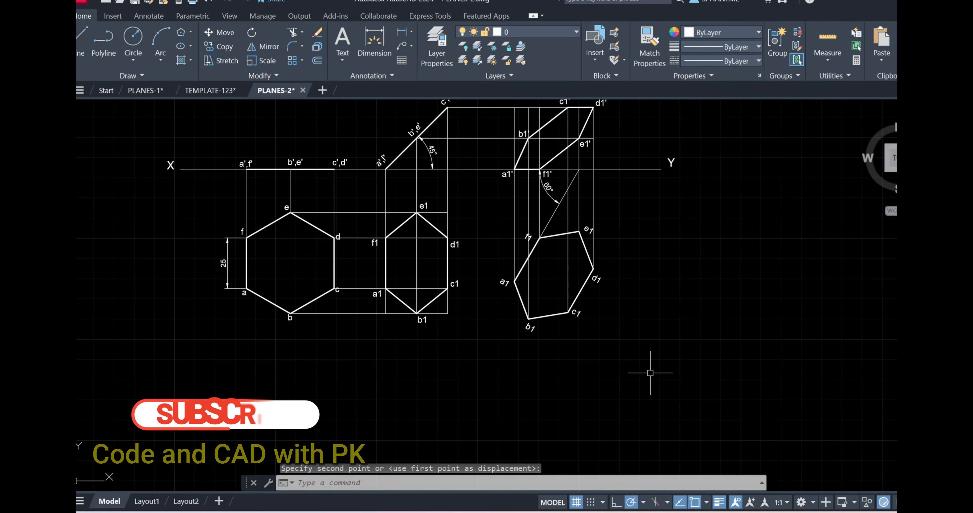
Copy the Problem 2 statement and all hexagon projections to the clipboard.
text(z)
key(Return)
text(e)
key(Return)
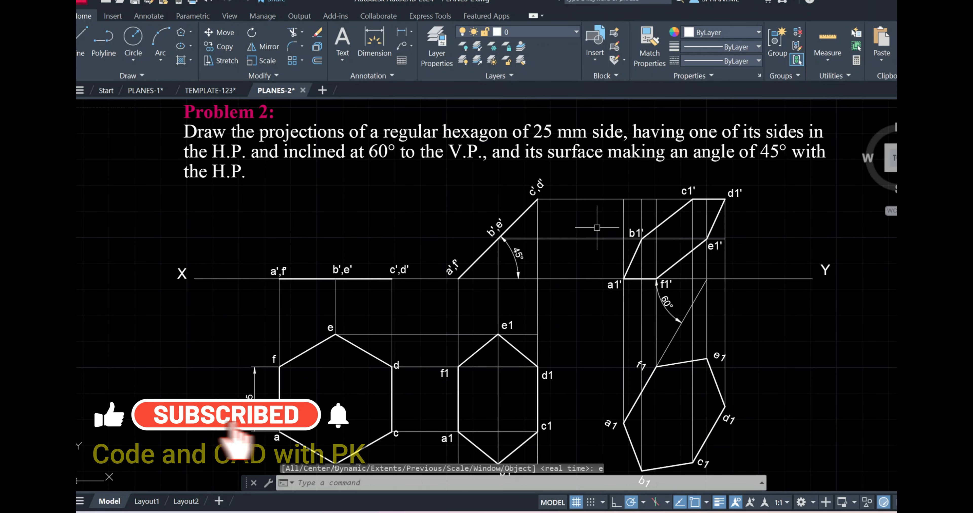
scroll(378, 215, down, 2)
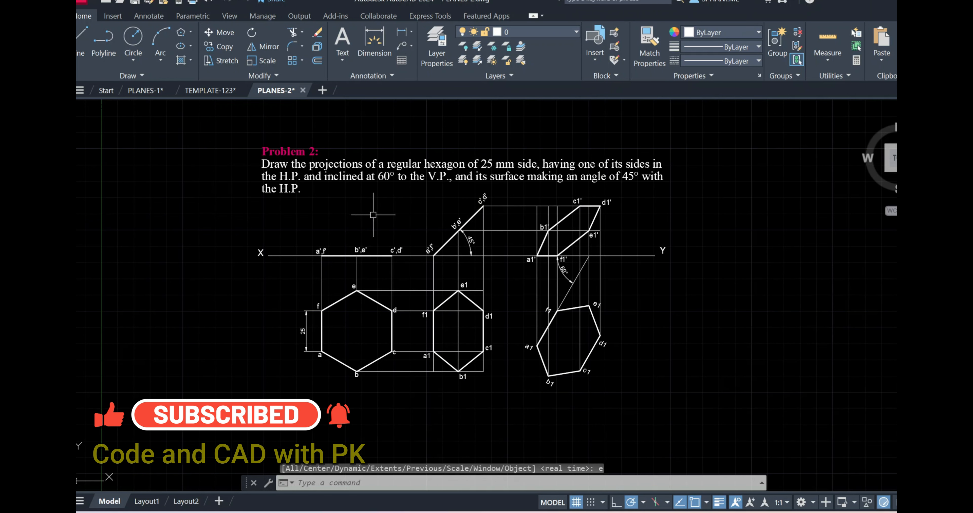
right_click(220, 95)
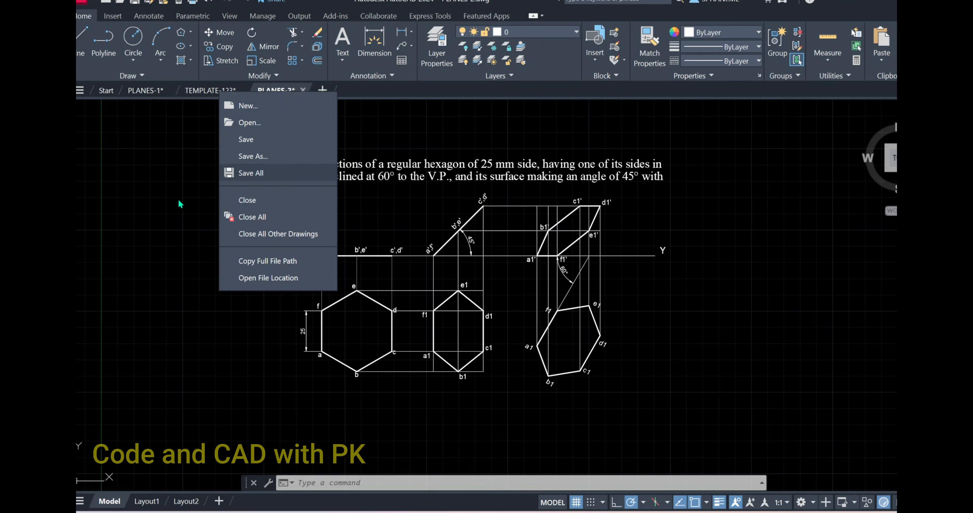
click(179, 223)
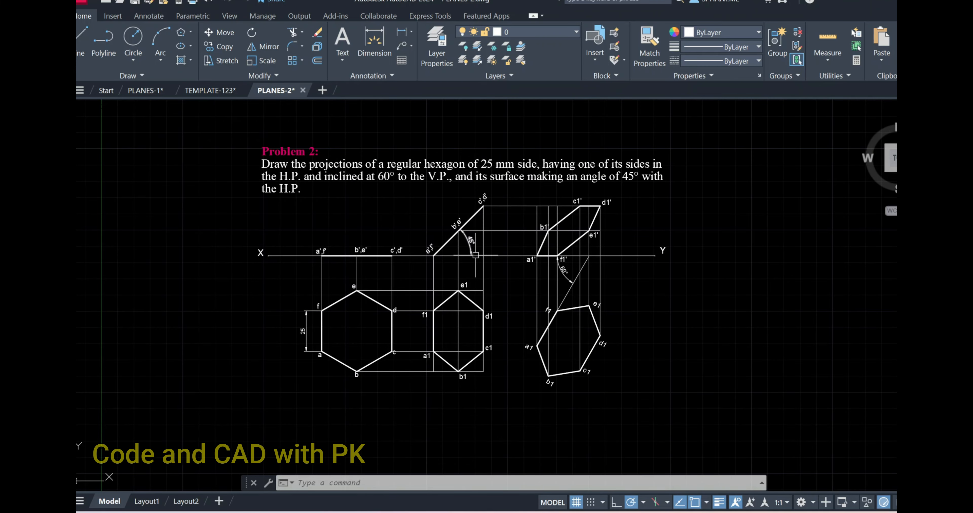
click(228, 135)
click(771, 413)
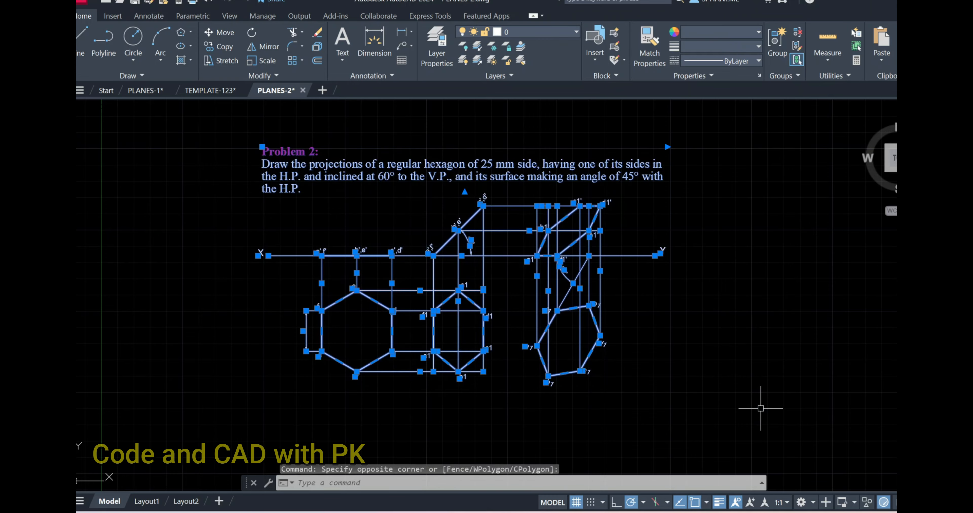
key(ctrl+c)
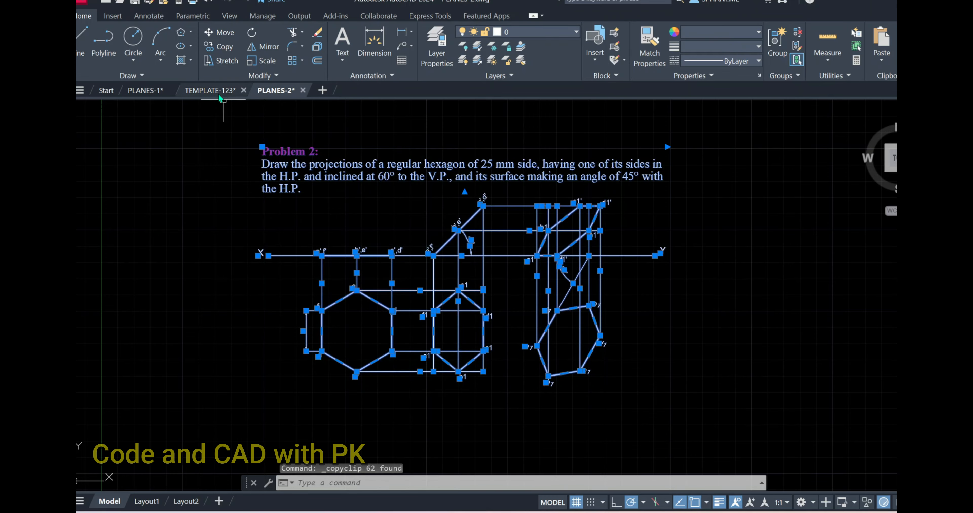
Switch to the TEMPLATE-123 drawing and paste the copied statement and projections onto its sheet above the title block.
click(210, 90)
key(ctrl+v)
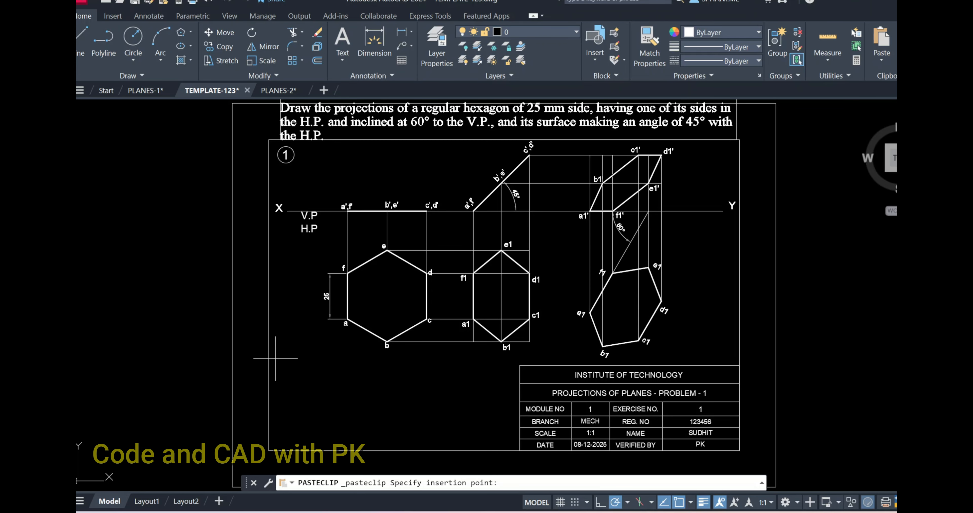
click(269, 362)
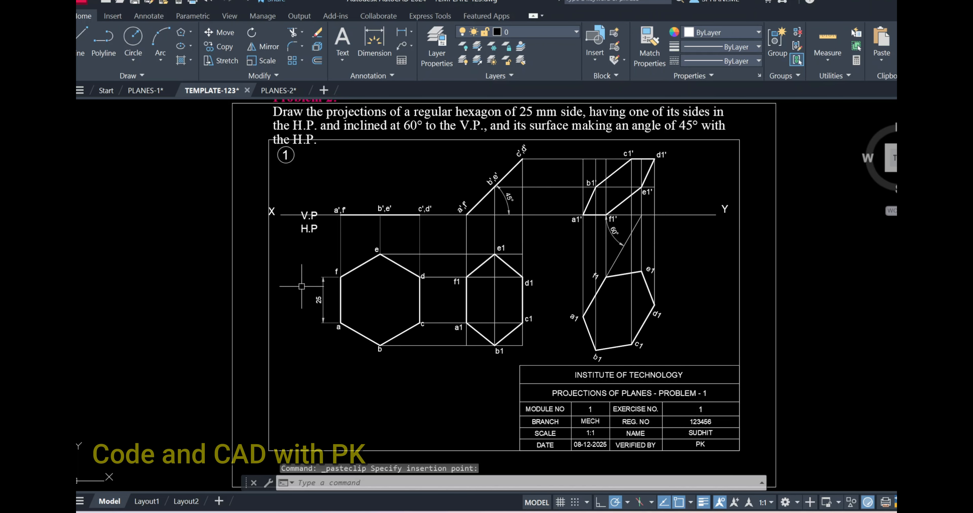
Delete the pasted Problem 2 statement from the top of the TEMPLATE-123 sheet.
middle_drag(415, 139, 389, 210)
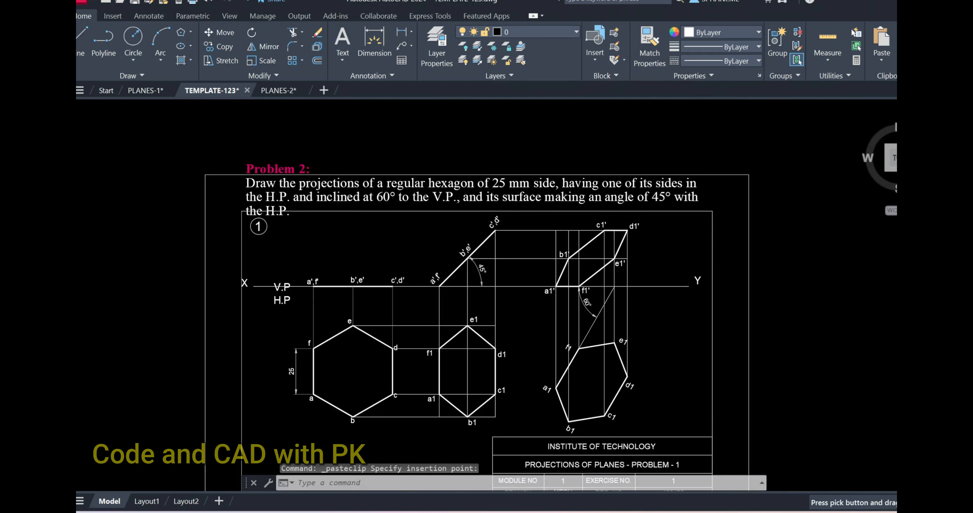
key(Escape)
click(408, 190)
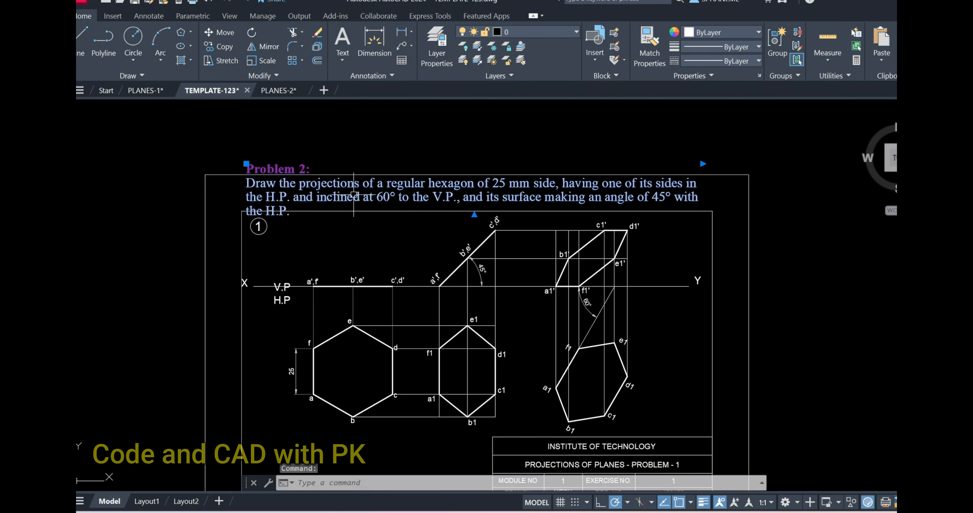
key(Delete)
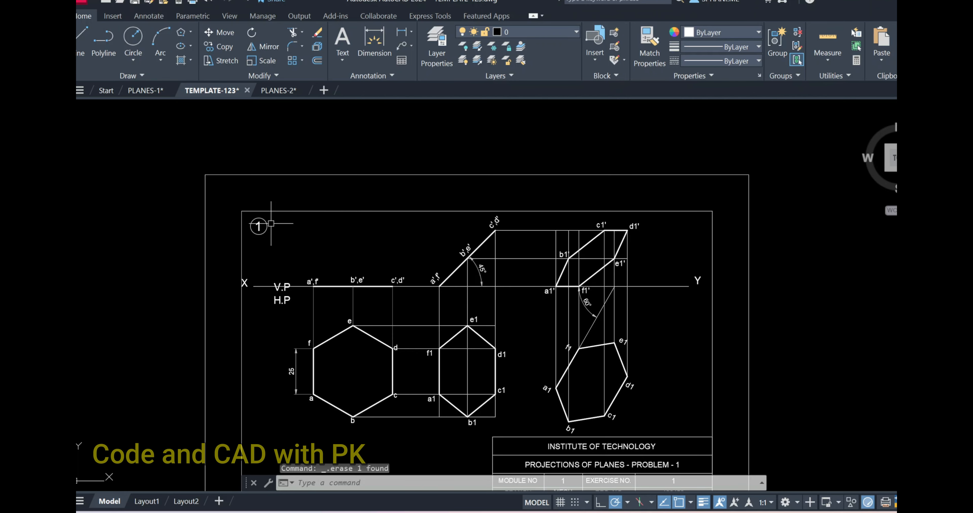
Change the circled problem number in the sheet's upper corner to 2.
scroll(270, 224, up, 2)
double_click(252, 227)
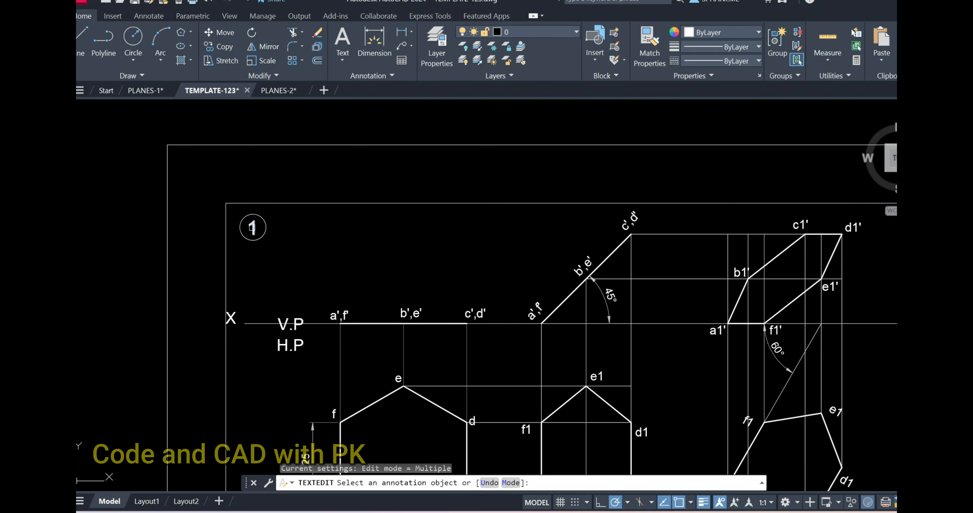
text(2)
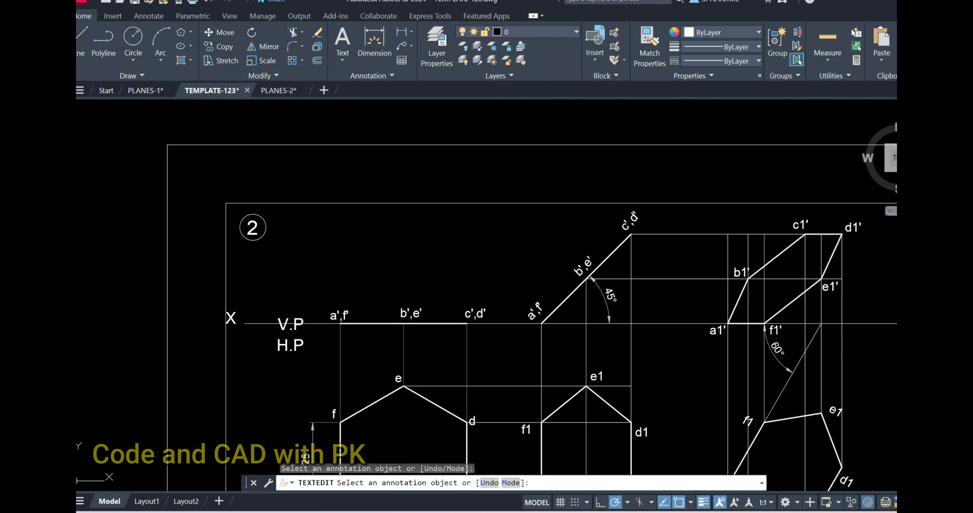
right_click(302, 236)
click(319, 243)
Move the X label of the reference line slightly inward, clear of the sheet's inner border.
middle_drag(257, 325, 278, 258)
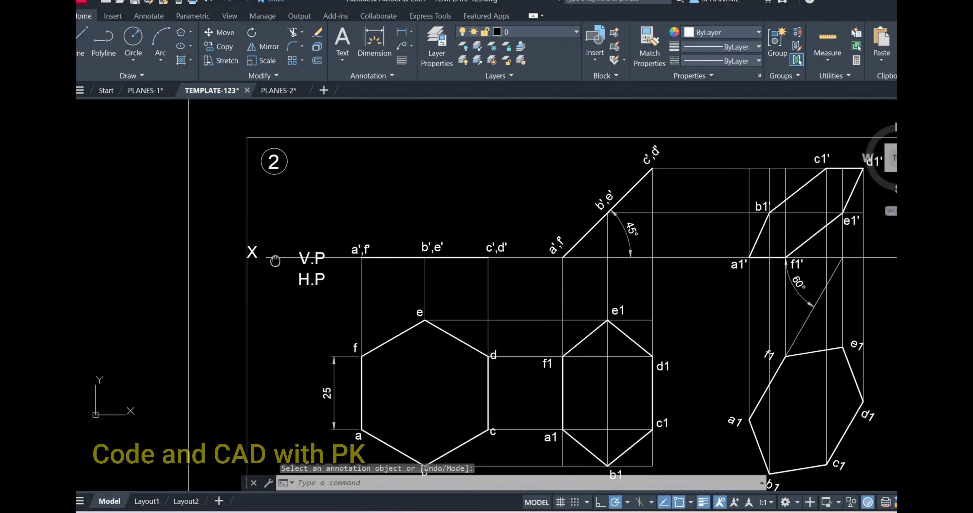
text(m)
key(Return)
click(252, 249)
key(Return)
click(269, 285)
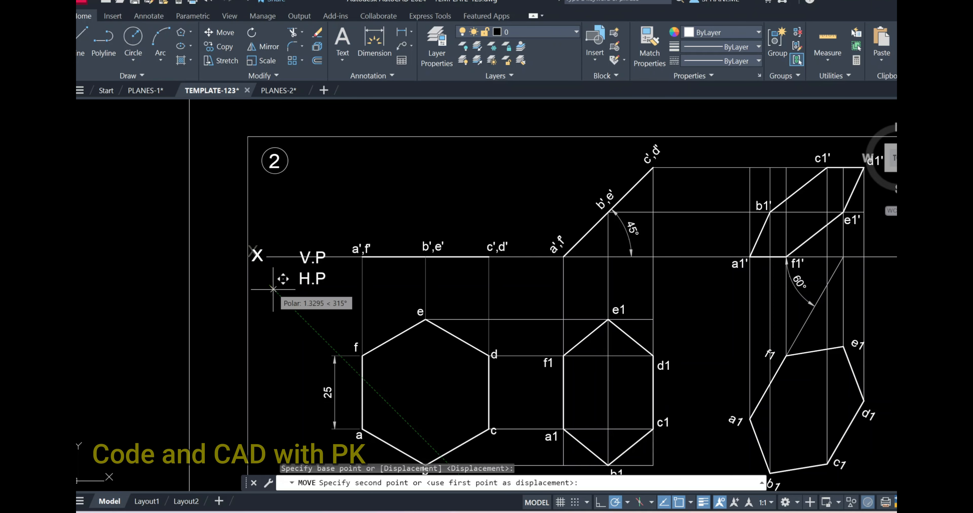
click(274, 290)
Change the title block heading to PROJECTIONS OF PLANES - PROBLEM - 2.
scroll(477, 322, down, 2)
middle_drag(656, 313, 628, 286)
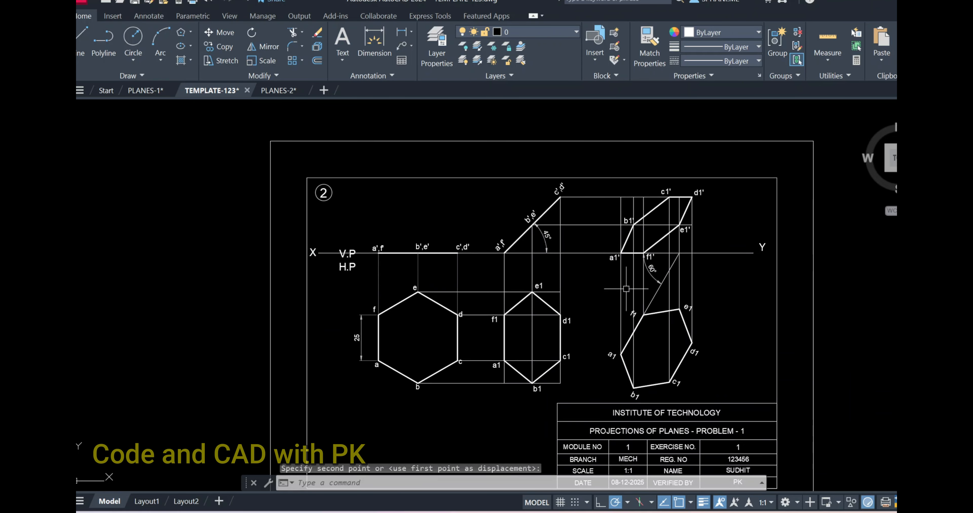
text(z)
key(Return)
text(a)
key(Return)
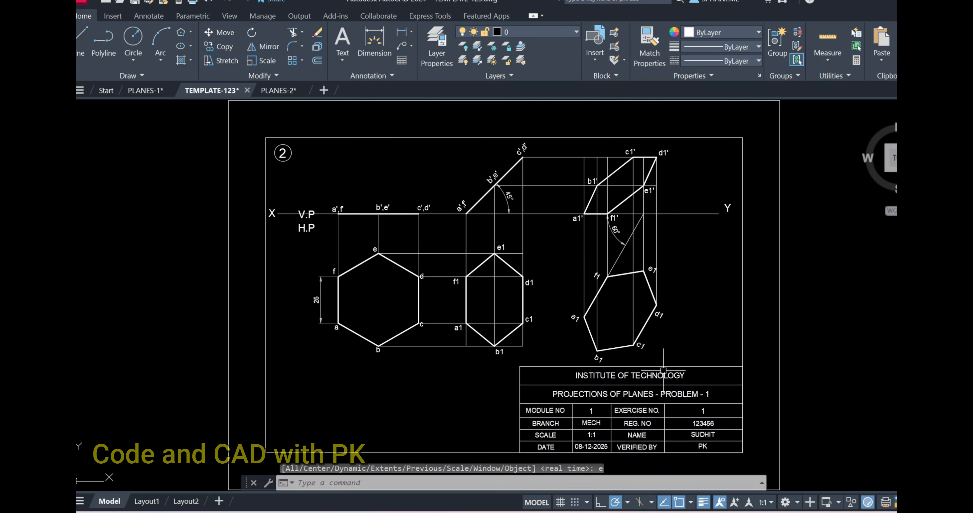
double_click(708, 393)
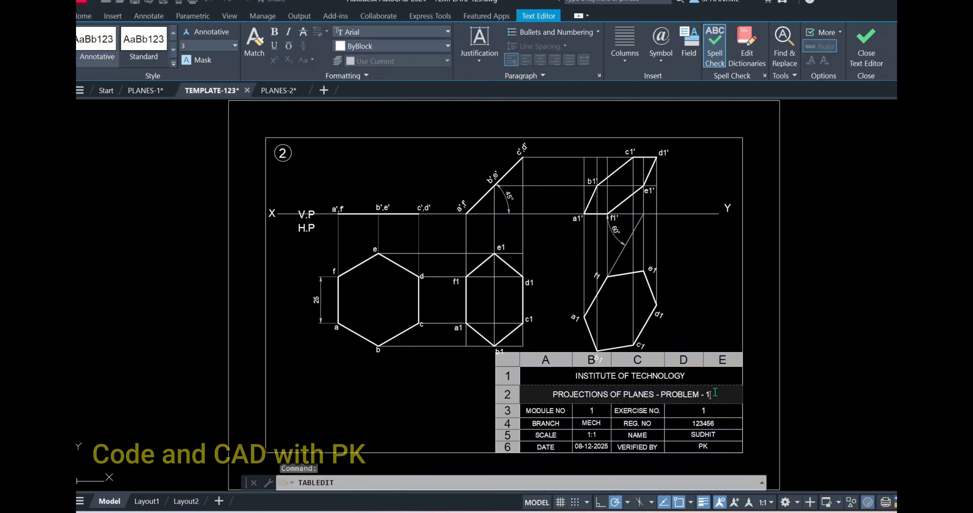
key(BackSpace)
text(2)
click(877, 296)
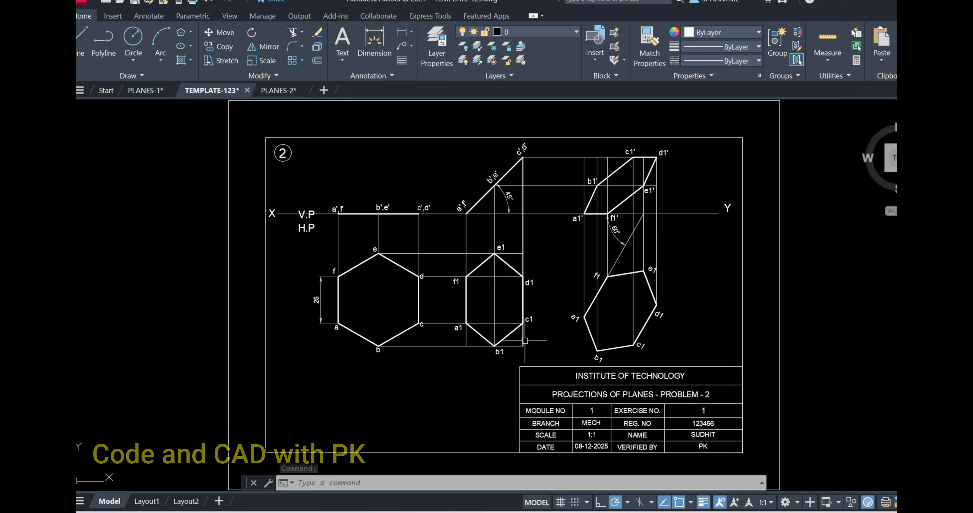
text(m)
key(Return)
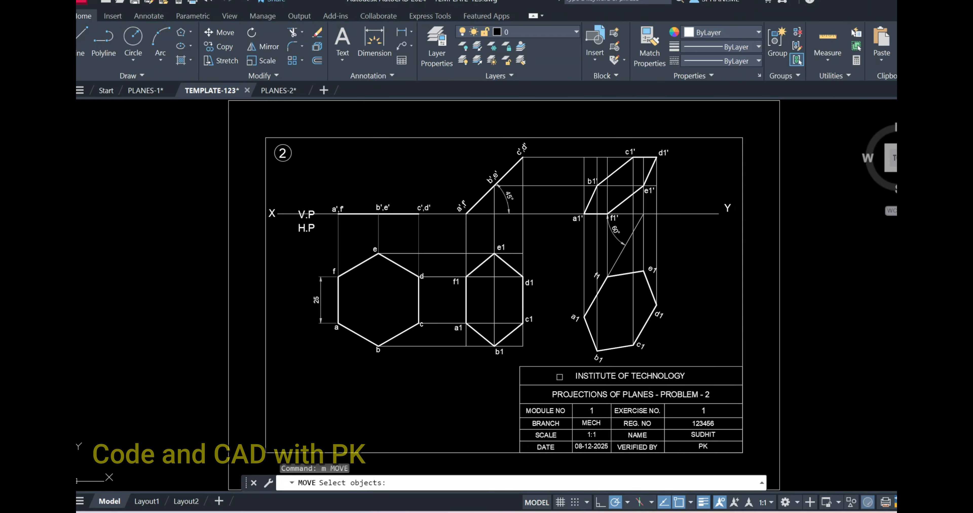
key(Escape)
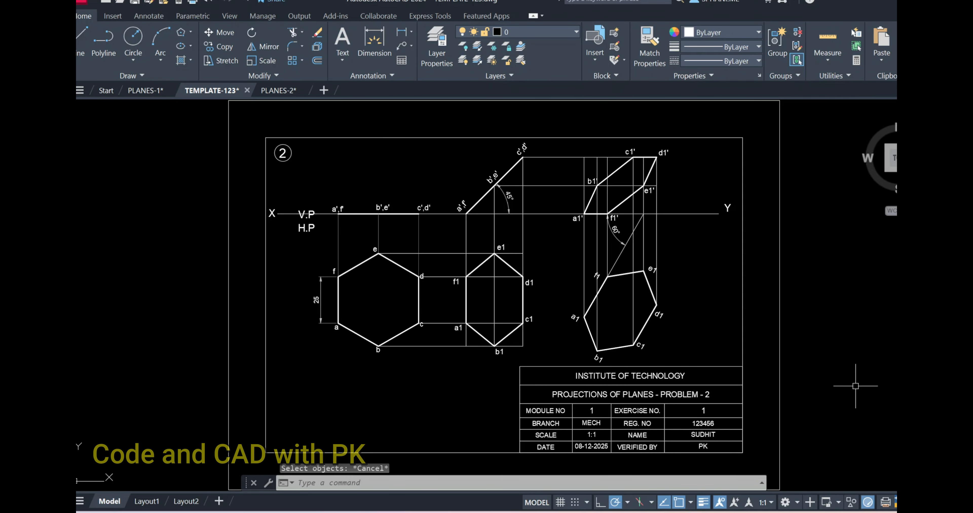
Open Layout1 of the TEMPLATE-123 drawing and fit the sheet to its extents.
click(146, 501)
click(437, 327)
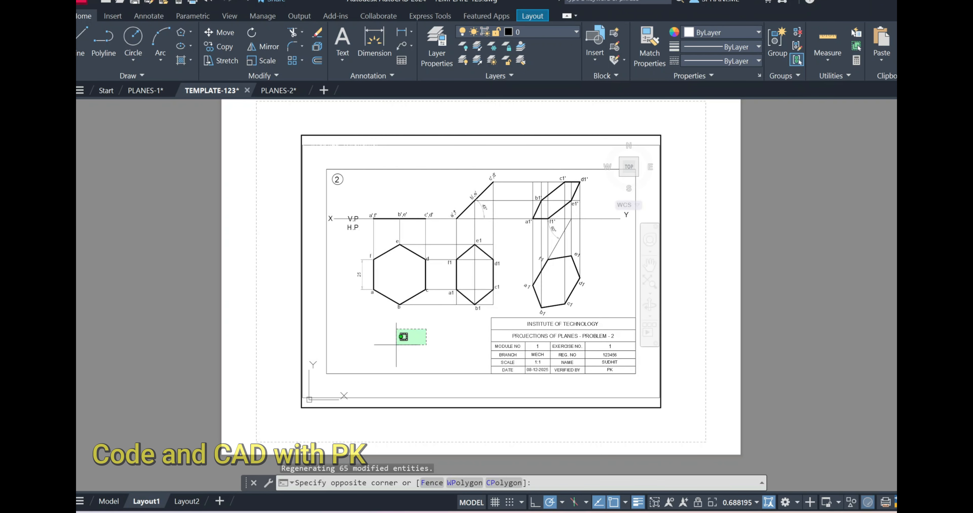
click(396, 344)
text(z)
key(Return)
text(e)
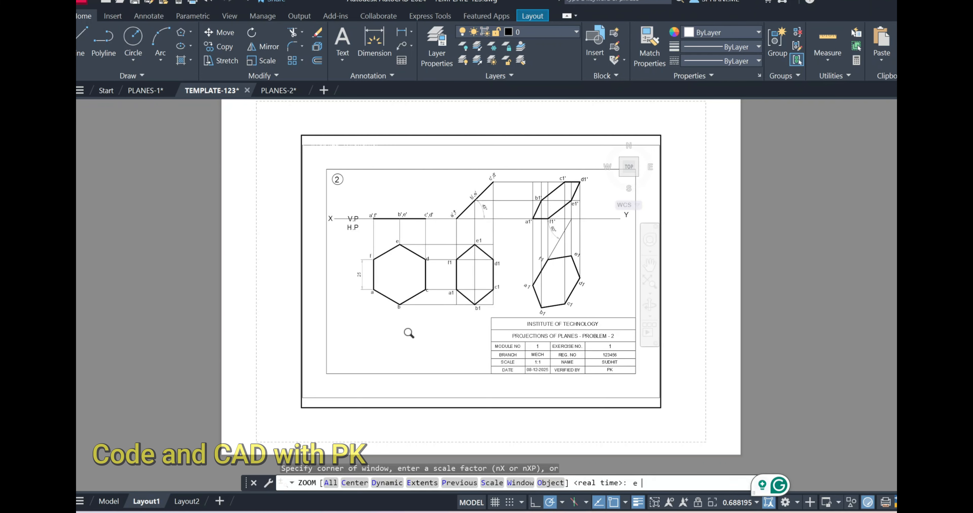
key(Return)
click(342, 484)
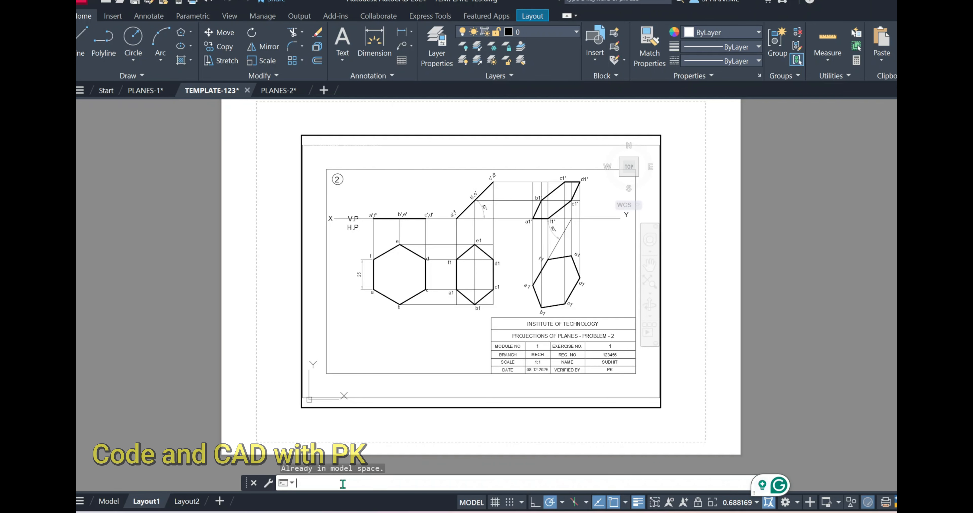
text(z)
key(Return)
text(e)
key(Return)
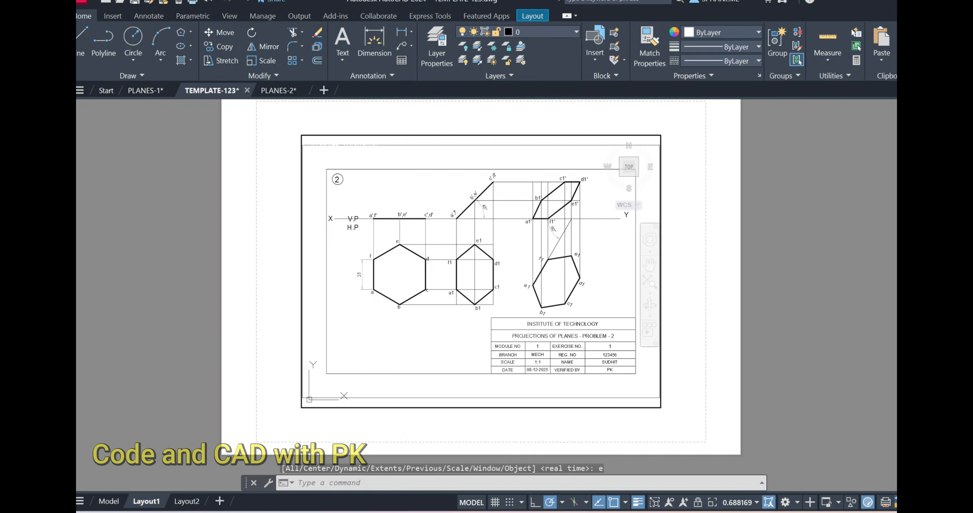
Export the current layout to the desktop as a PDF named hexagon plane problem.
click(84, 1)
mouse_move(118, 212)
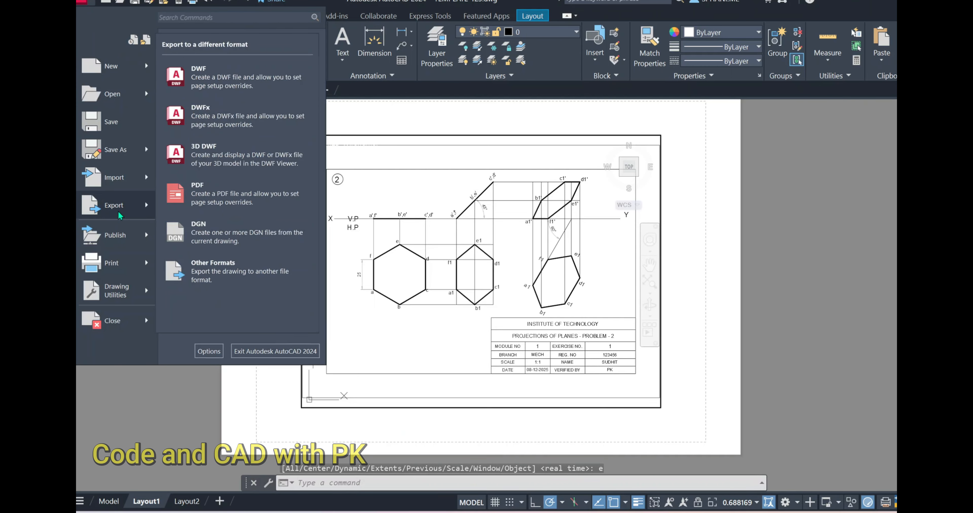
click(217, 197)
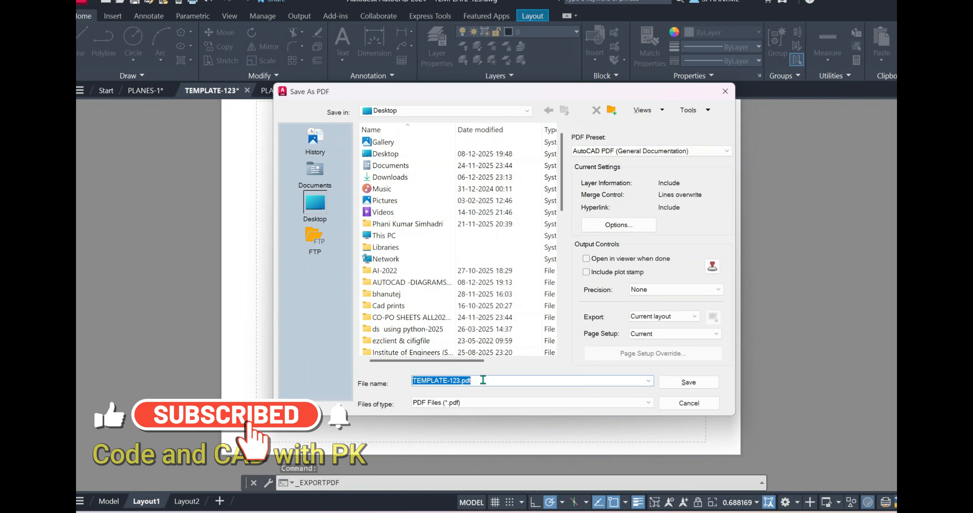
text(poly)
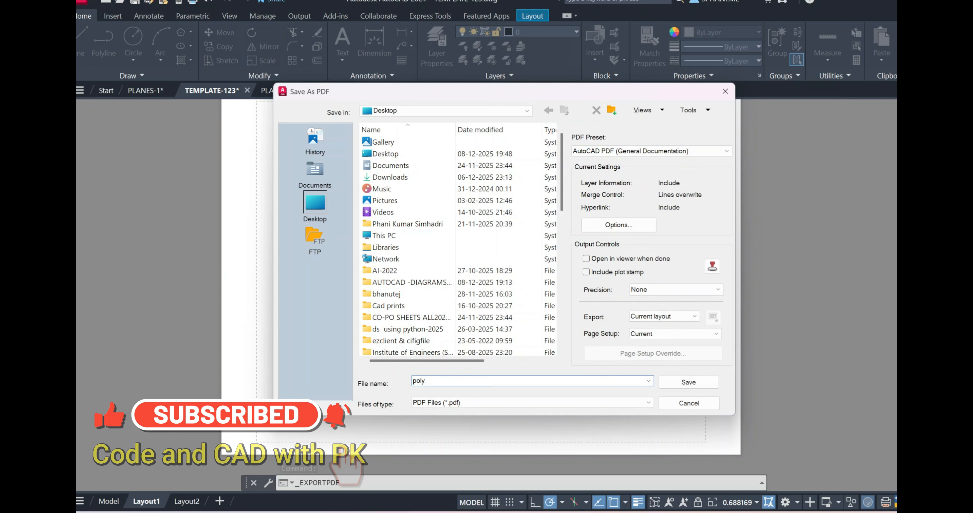
key(BackSpace)
key(BackSpace)
key(BackSpace)
key(BackSpace)
text(he)
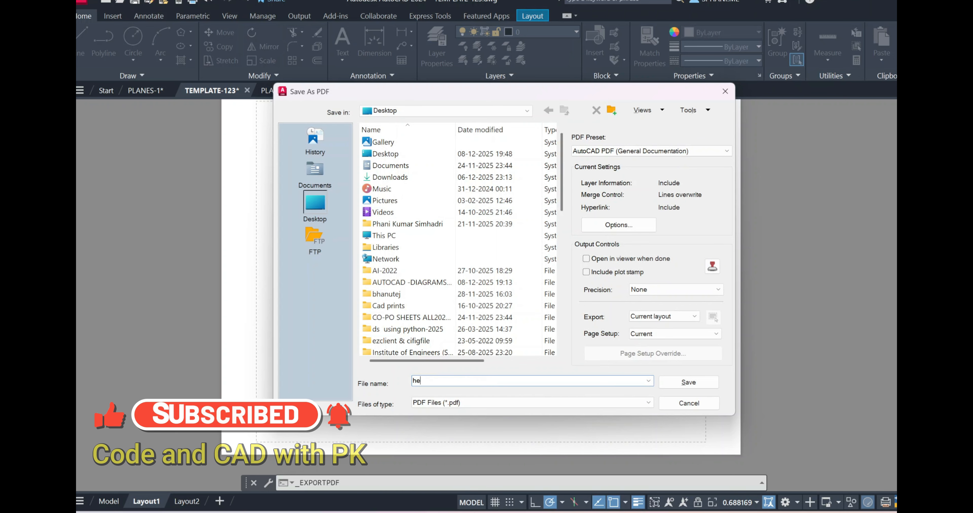
text(xagon plane prob)
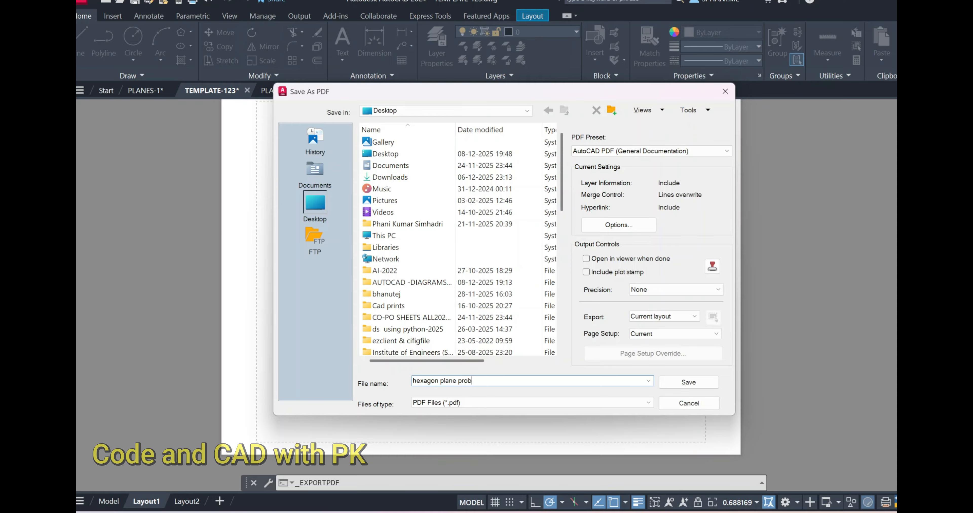
text(lem)
key(Return)
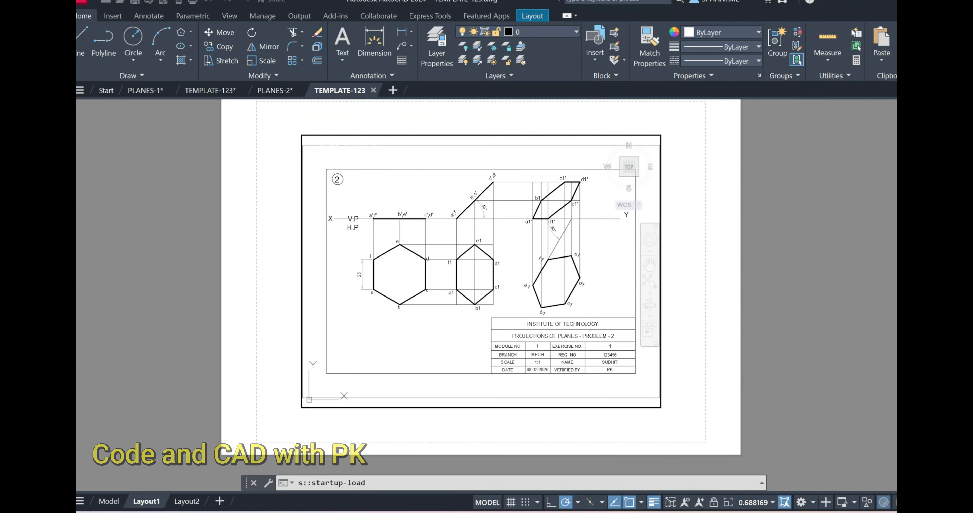
Open the exported hexagon plane problem PDF from the desktop, hide its side panes and examine the projections and title block.
key(super+d)
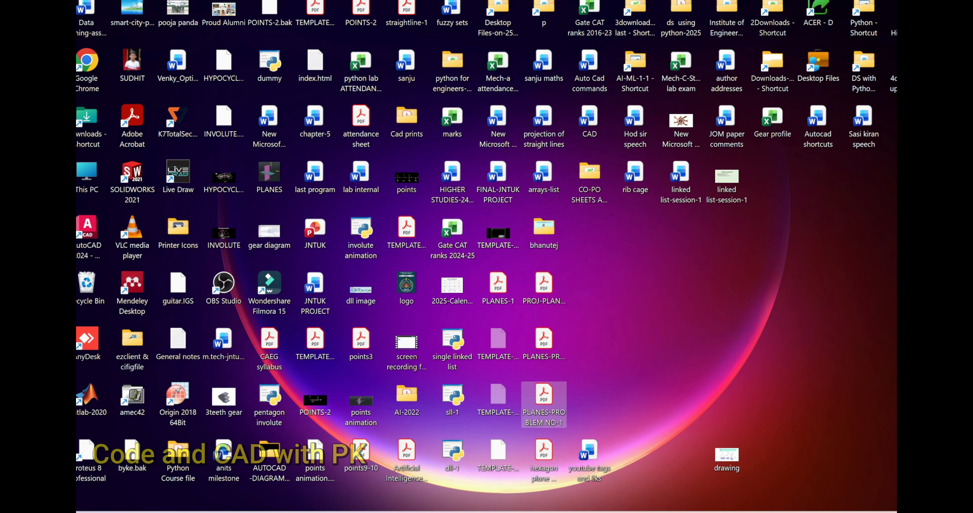
double_click(545, 471)
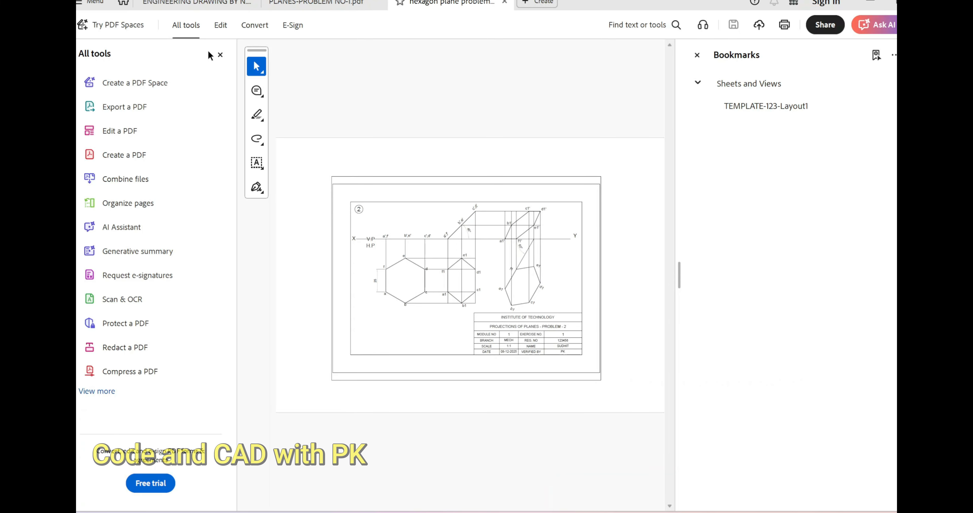
click(221, 56)
click(697, 55)
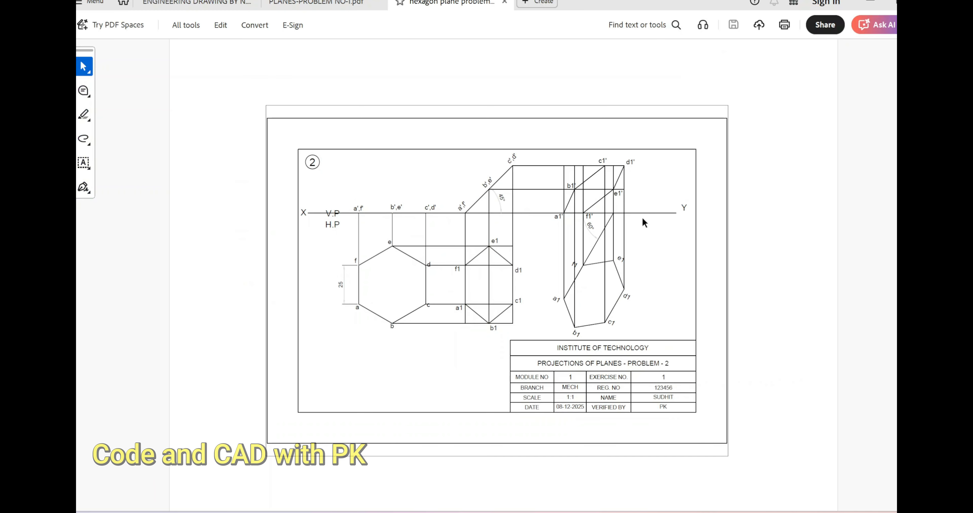
ctrl+scroll(629, 247, up, 1)
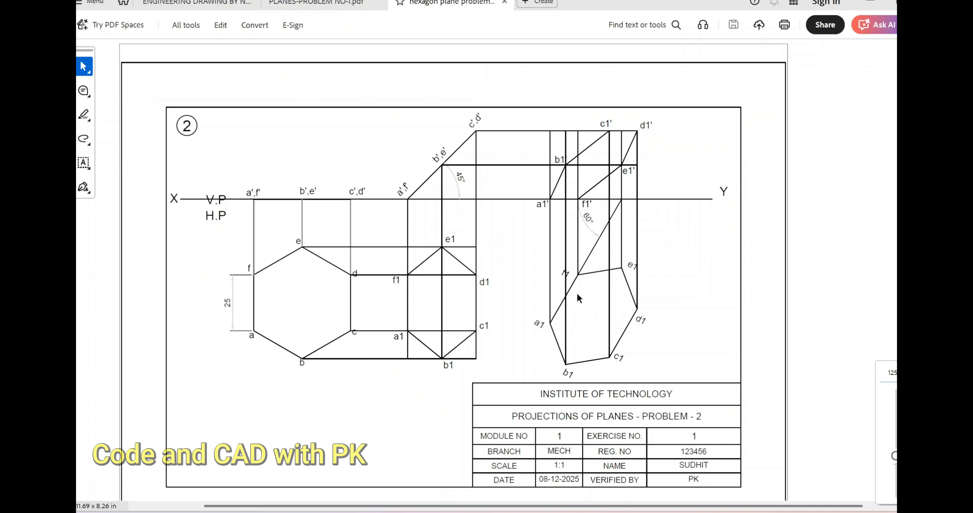
ctrl+scroll(577, 293, down, 1)
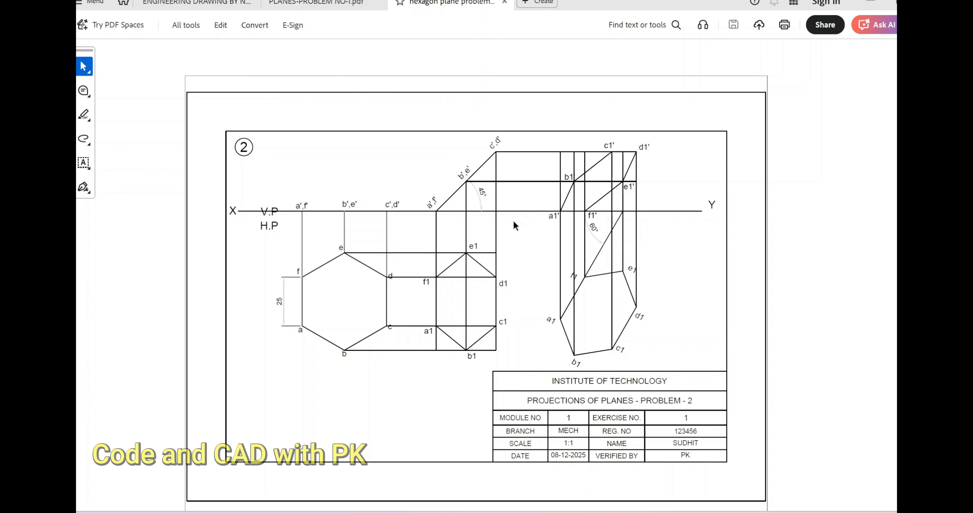
ctrl+scroll(493, 225, up, 3)
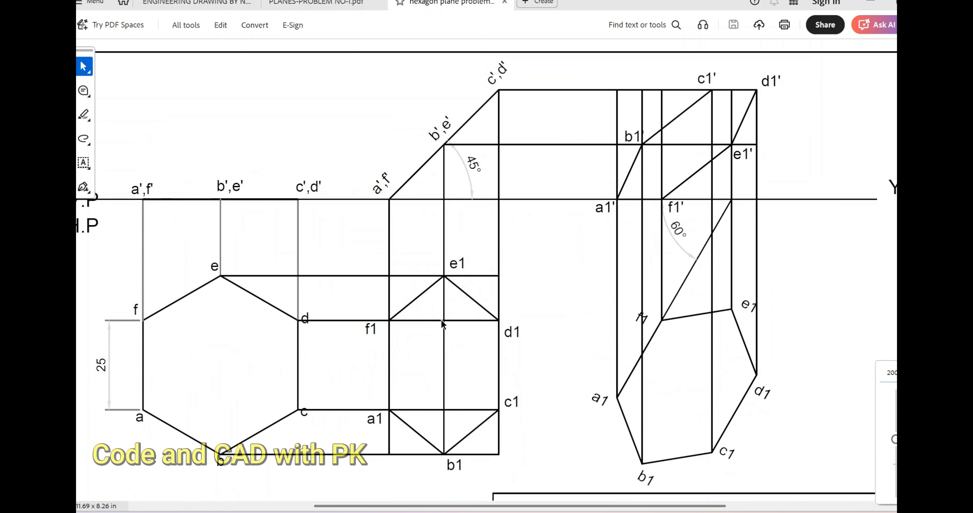
ctrl+scroll(551, 309, down, 2)
click(866, 1)
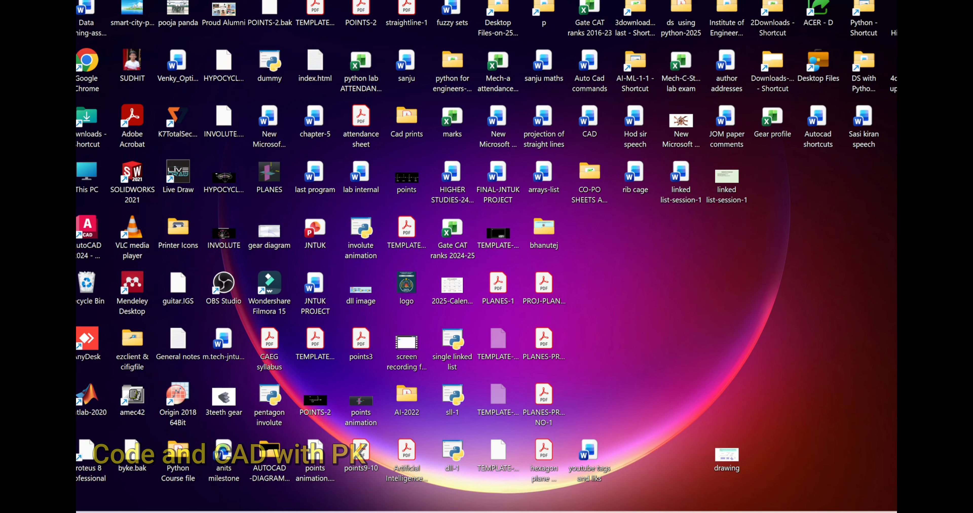
Switch back to AutoCAD and show the model space of the TEMPLATE-123 drawing.
mouse_move(598, 512)
click(720, 464)
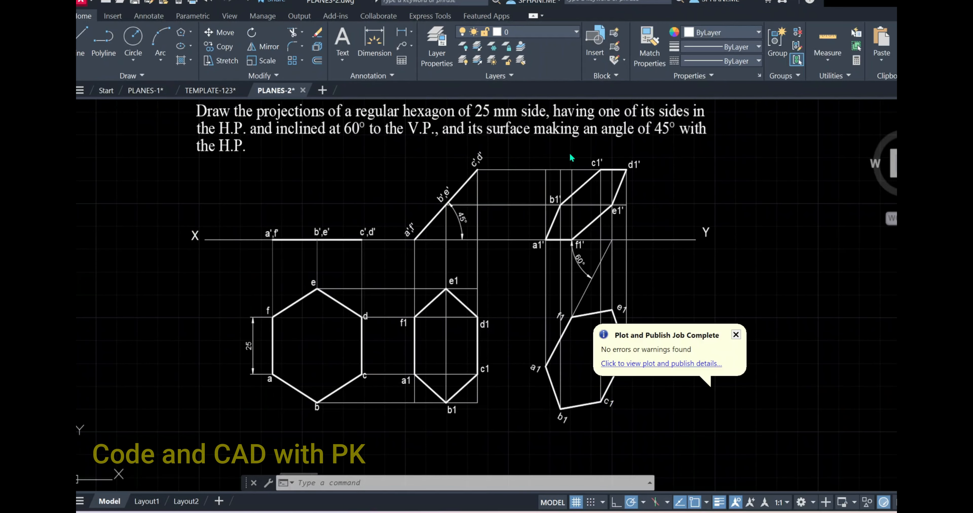
click(162, 499)
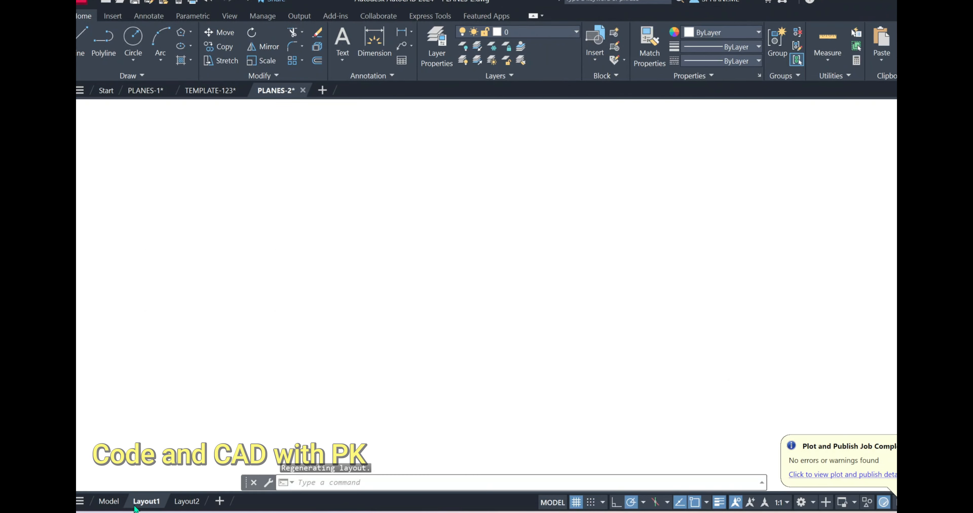
click(115, 501)
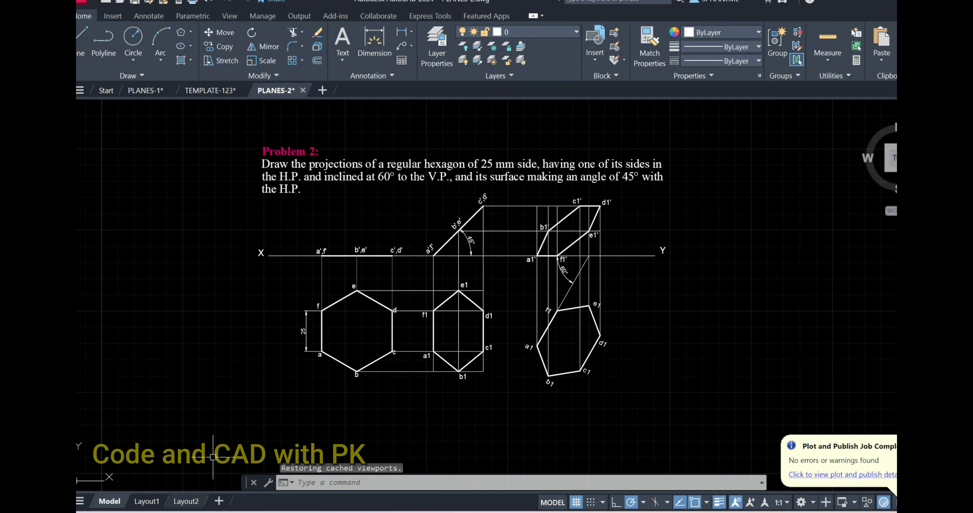
click(233, 93)
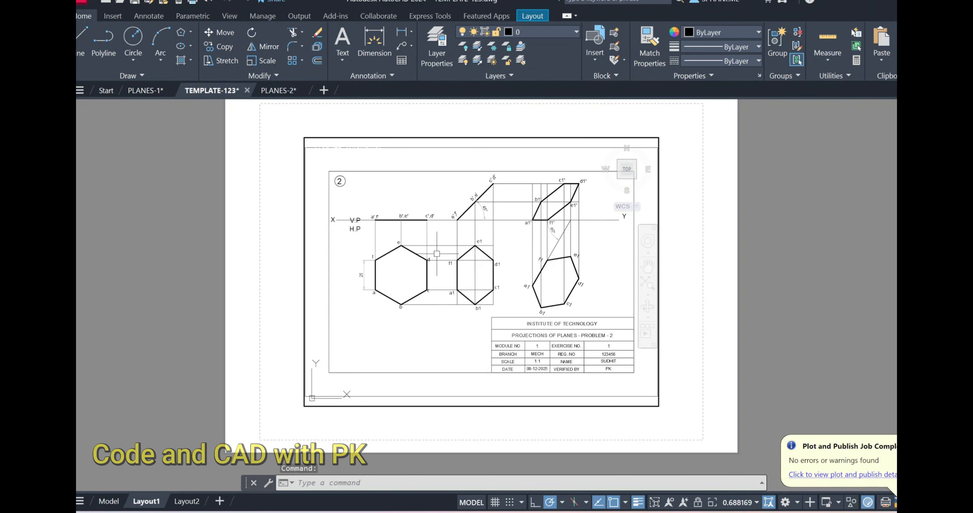
click(108, 501)
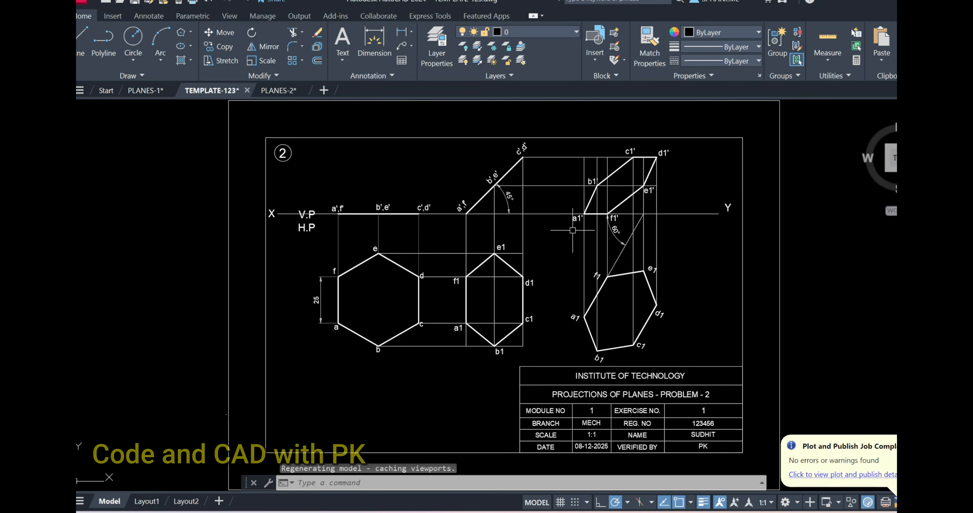
Set the colour of the vertical and horizontal projectors through the middle top view to index colour 8.
scroll(573, 230, up, 2)
click(527, 226)
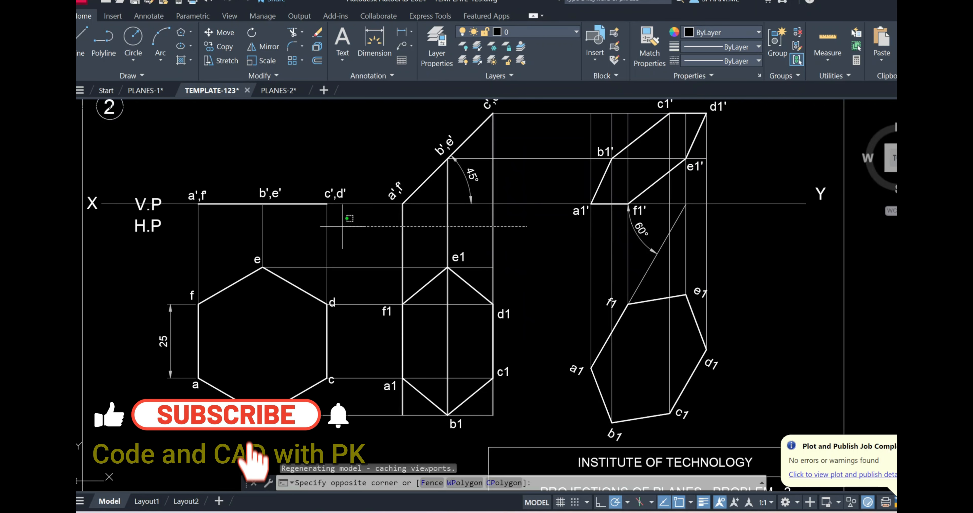
click(342, 227)
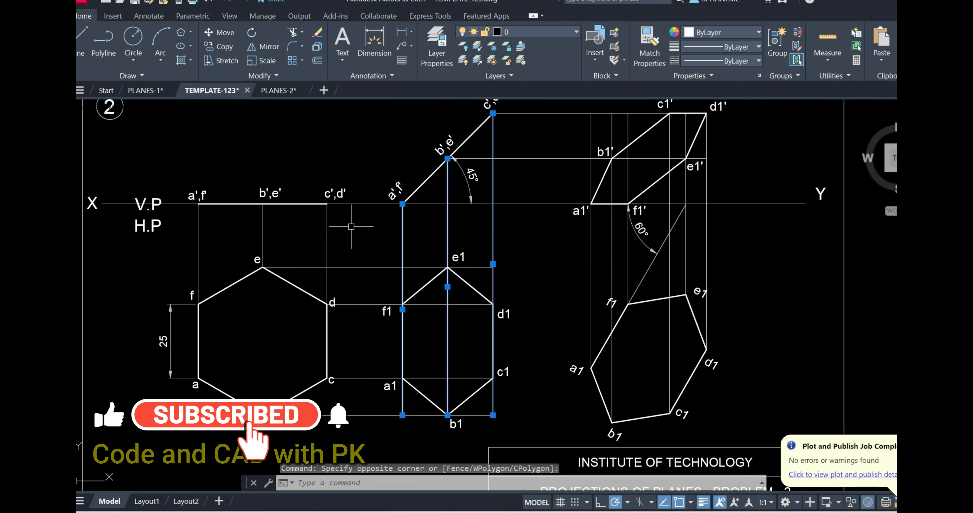
click(759, 33)
click(772, 152)
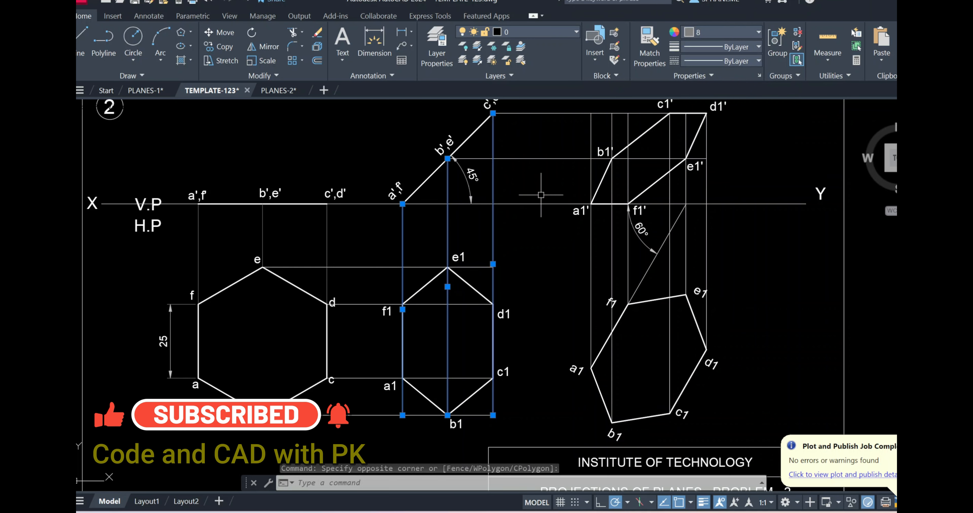
click(370, 435)
click(356, 254)
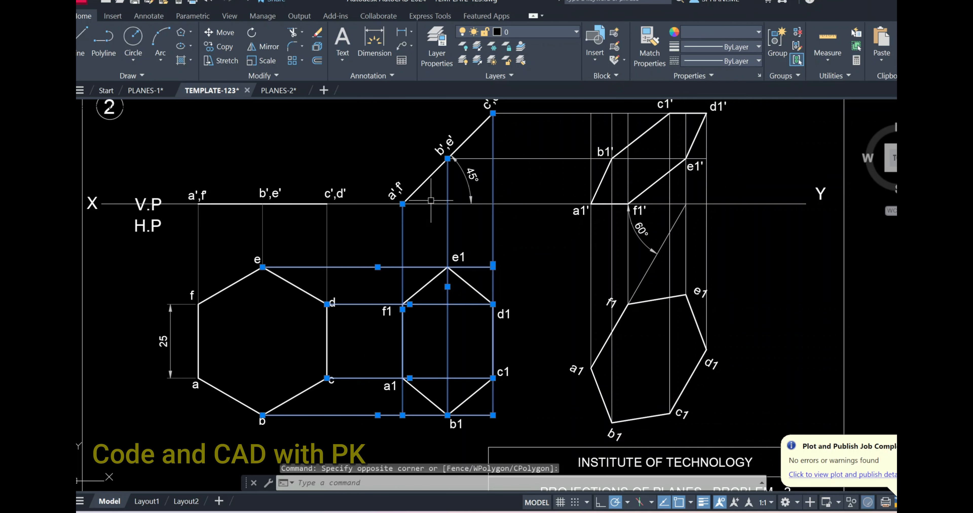
click(759, 33)
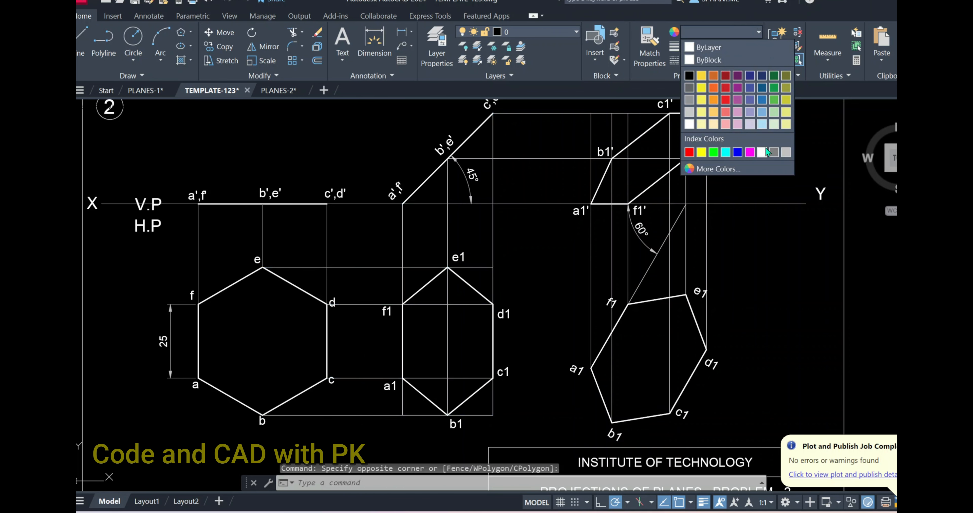
click(772, 152)
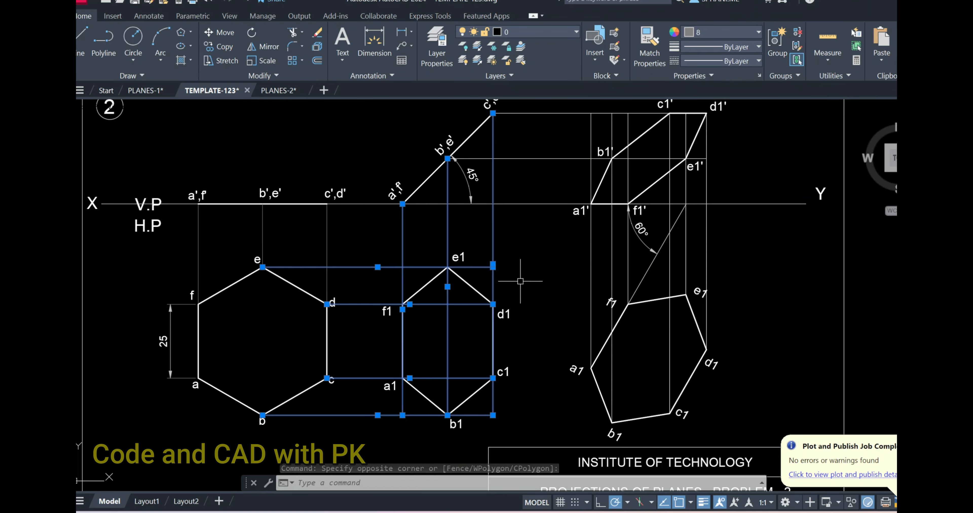
key(Escape)
Match the properties of the grey projector through c1 and d1 in the middle view onto the rightmost view's projectors.
text(MA)
key(Return)
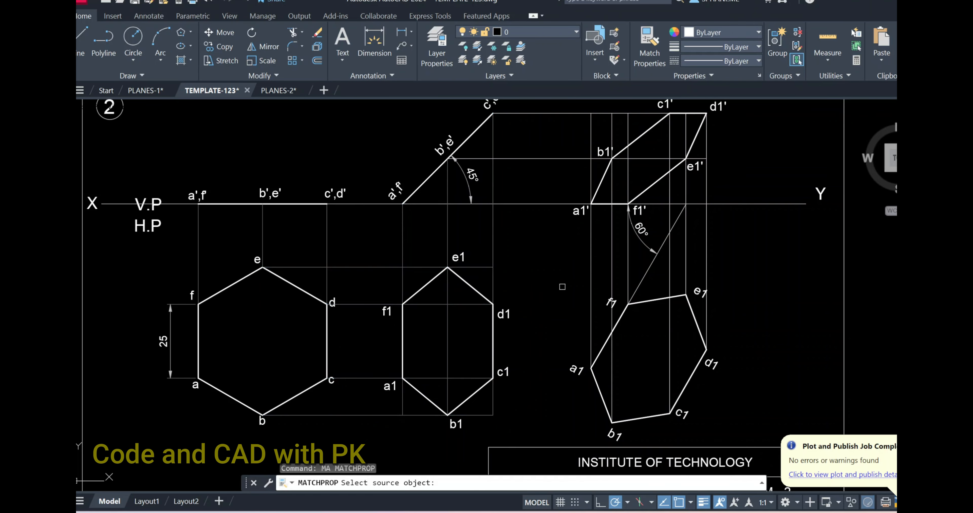
click(493, 226)
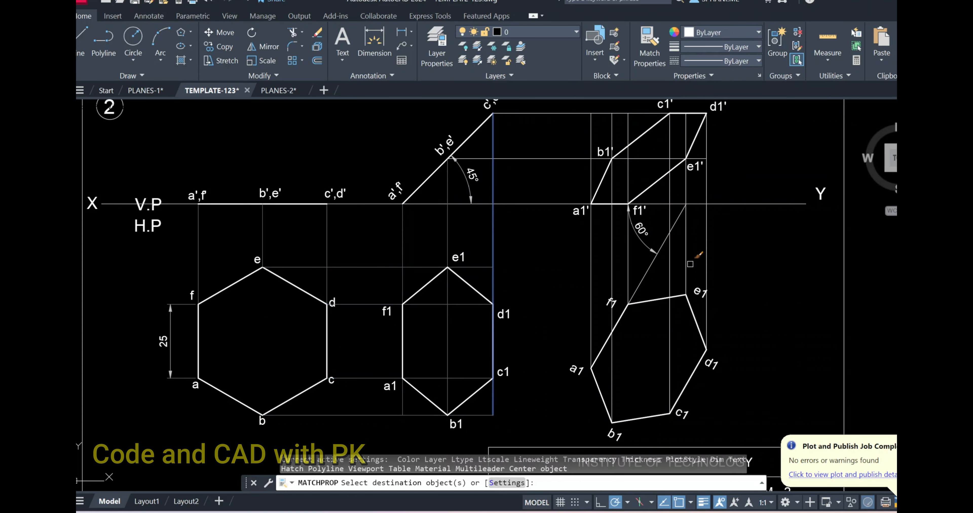
drag(741, 256, 556, 268)
middle_drag(565, 123, 553, 179)
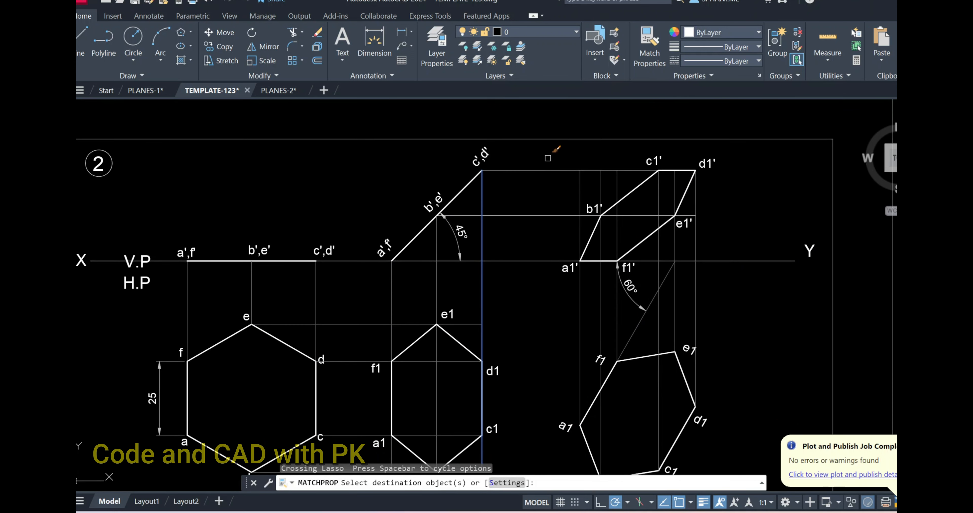
right_click(728, 211)
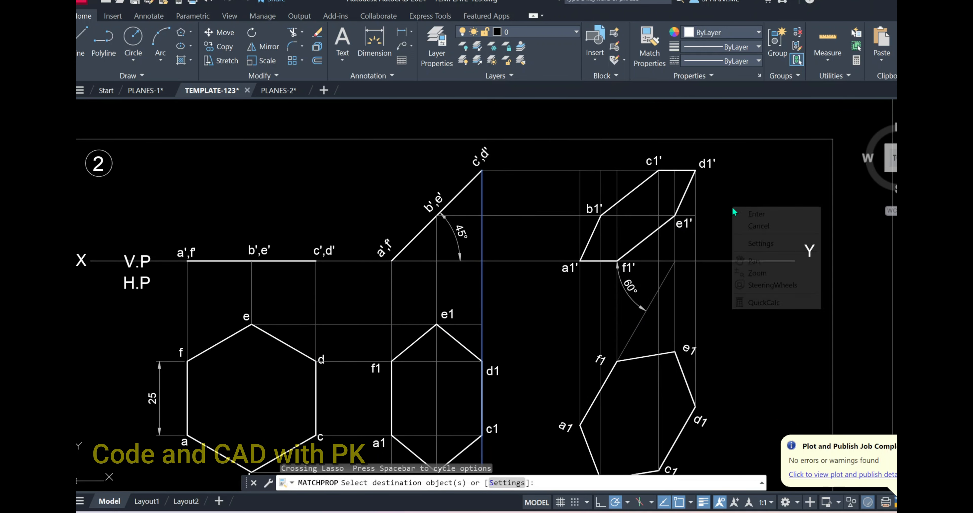
click(750, 213)
middle_drag(632, 284, 671, 164)
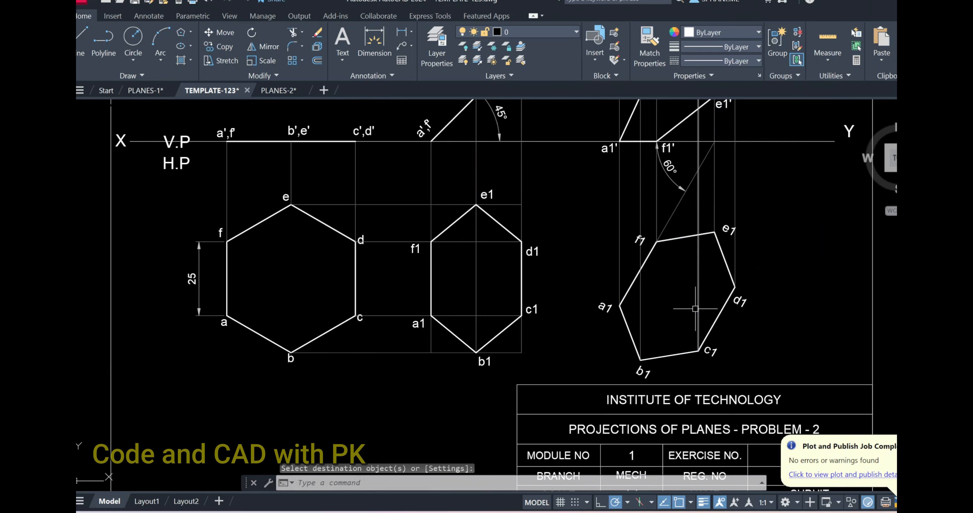
middle_click(620, 324)
middle_click(620, 324)
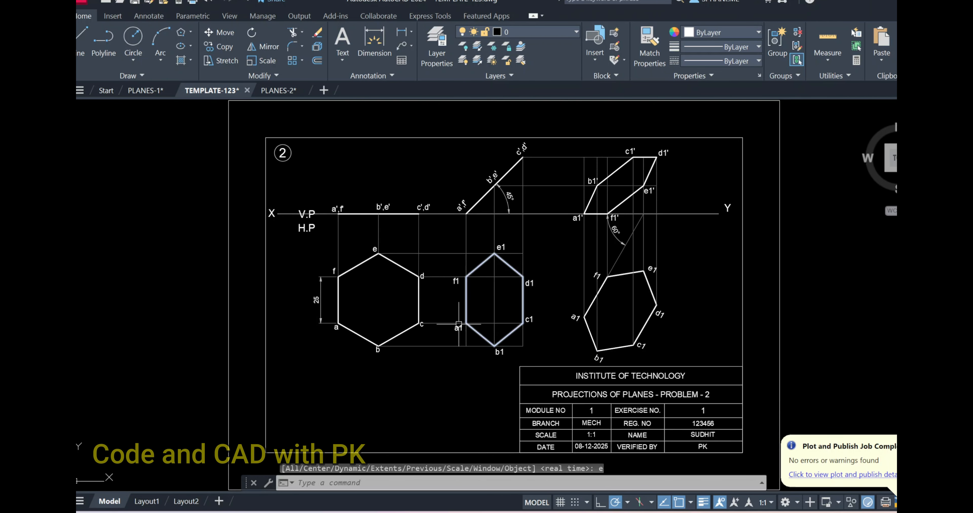
Export Layout1 to the desktop as a new PDF, basing its file name on hexagon plane problem.
click(146, 501)
click(385, 339)
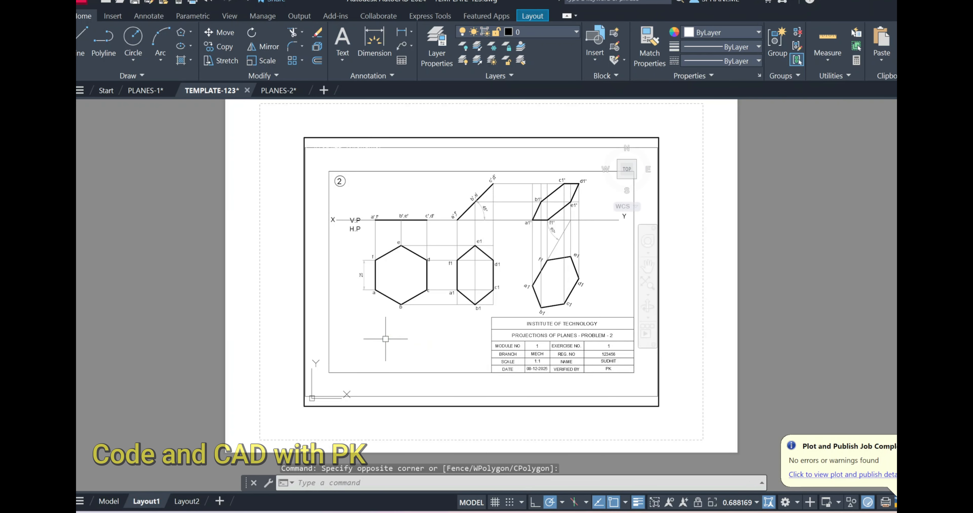
click(81, 2)
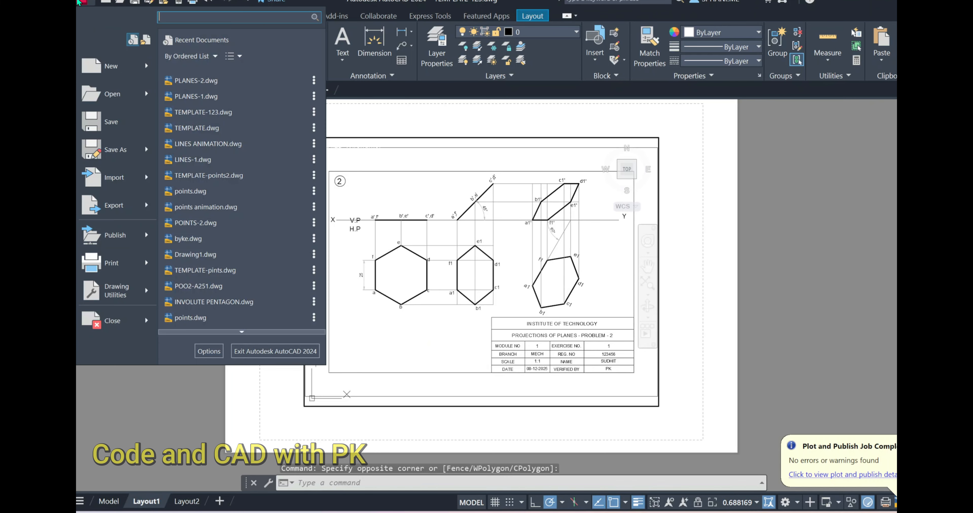
mouse_move(101, 205)
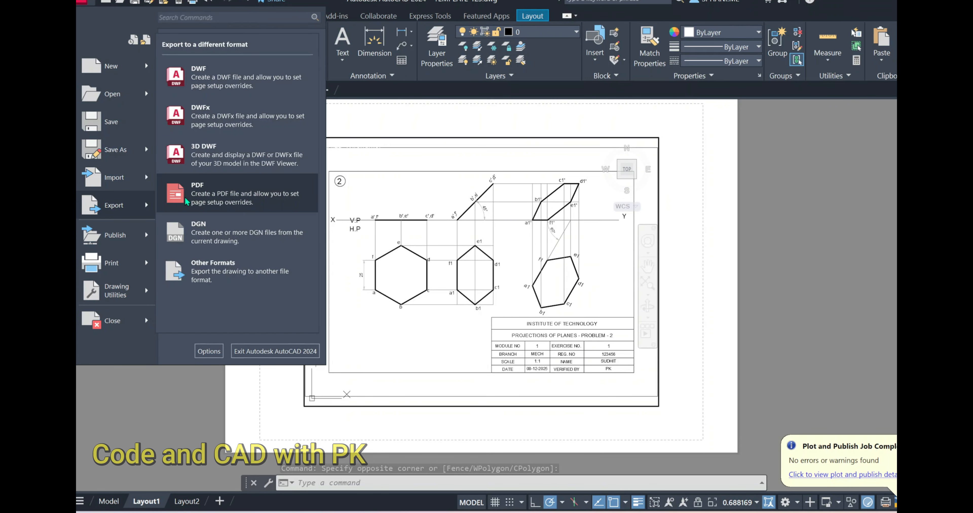
click(196, 189)
click(434, 224)
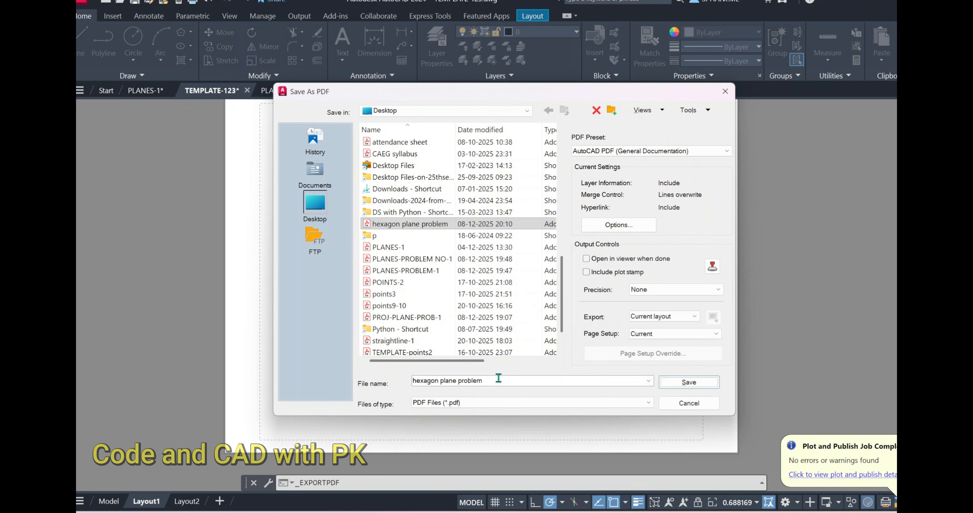
click(498, 379)
click(688, 382)
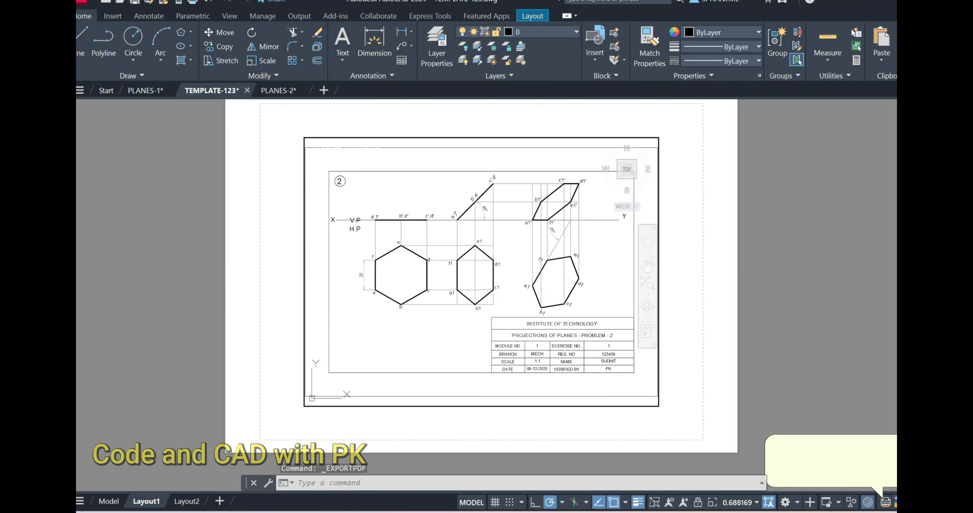
Open the newly exported hexagon PDF from the desktop, hide its side panes and examine the projector lines and title block.
mouse_move(545, 512)
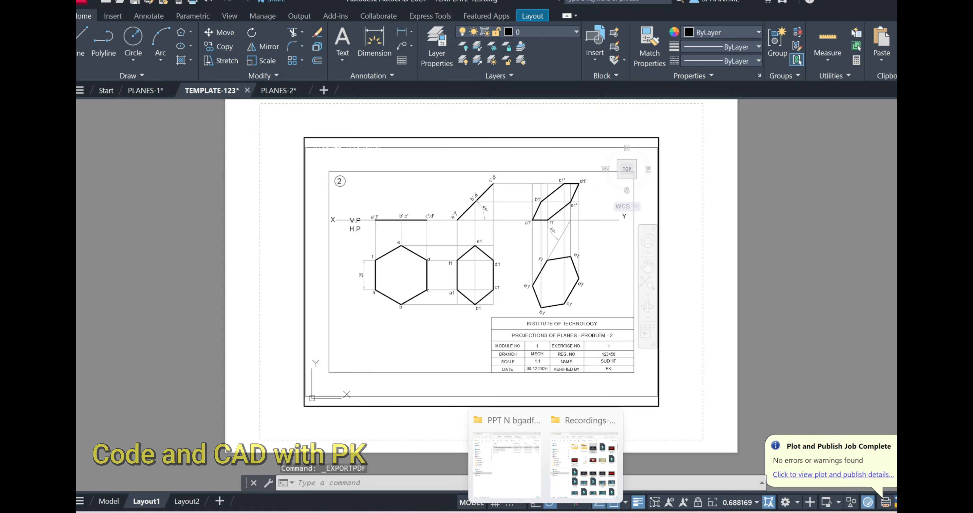
key(super+d)
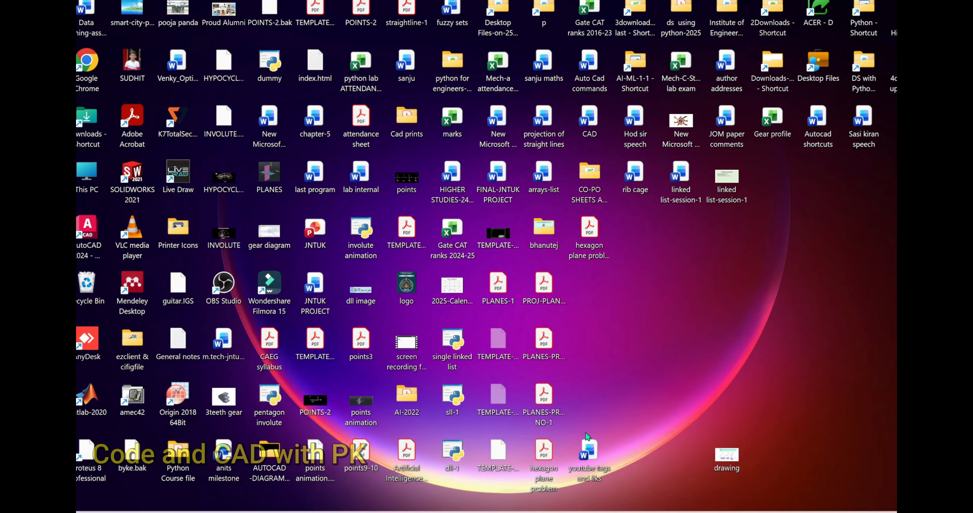
click(596, 247)
double_click(595, 247)
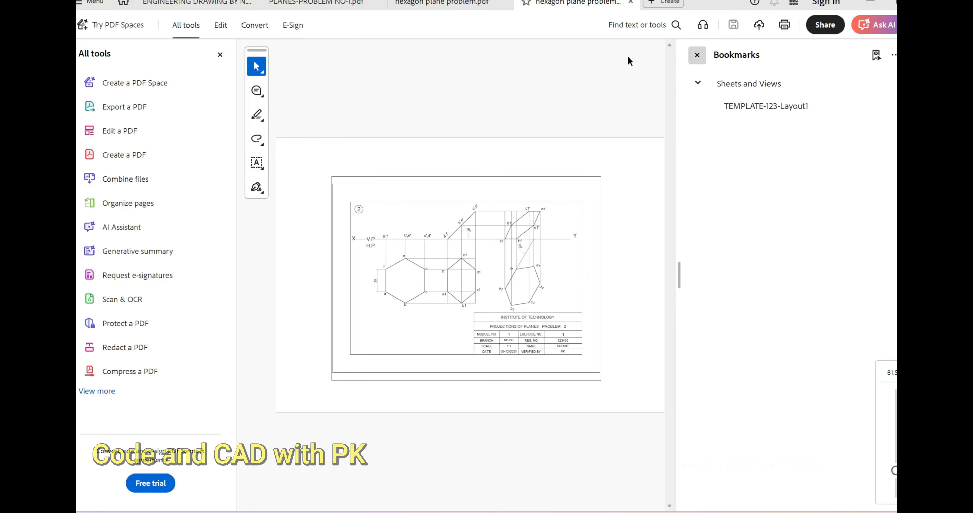
click(697, 55)
click(220, 54)
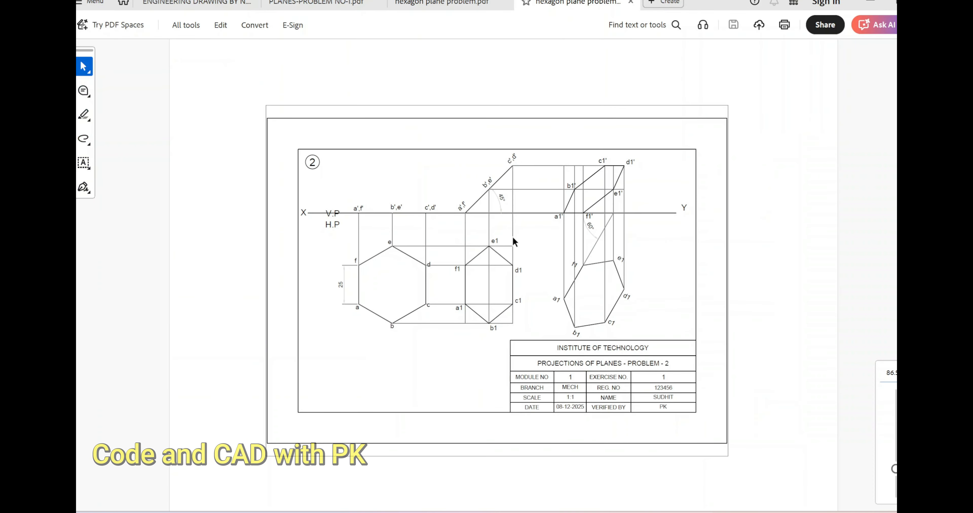
ctrl+scroll(513, 239, up, 2)
ctrl+scroll(512, 237, down, 1)
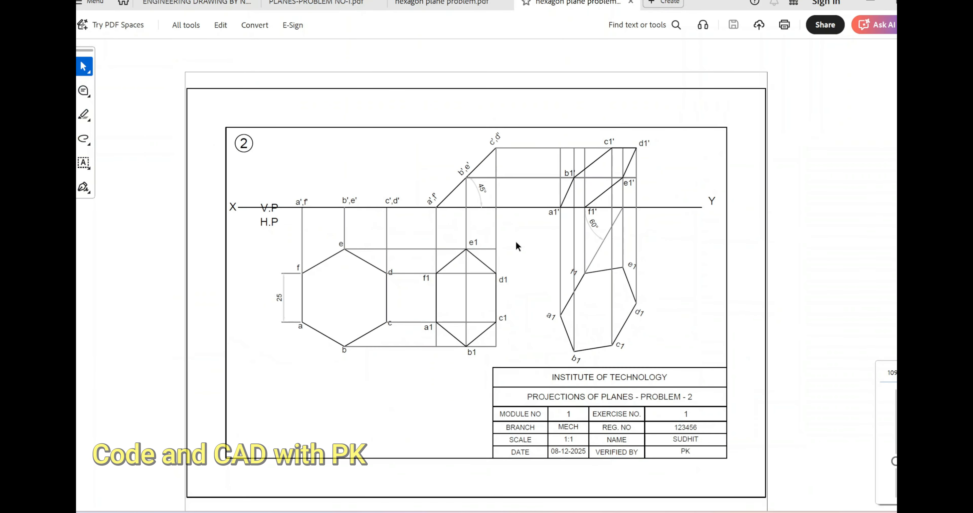
ctrl+scroll(259, 274, up, 1)
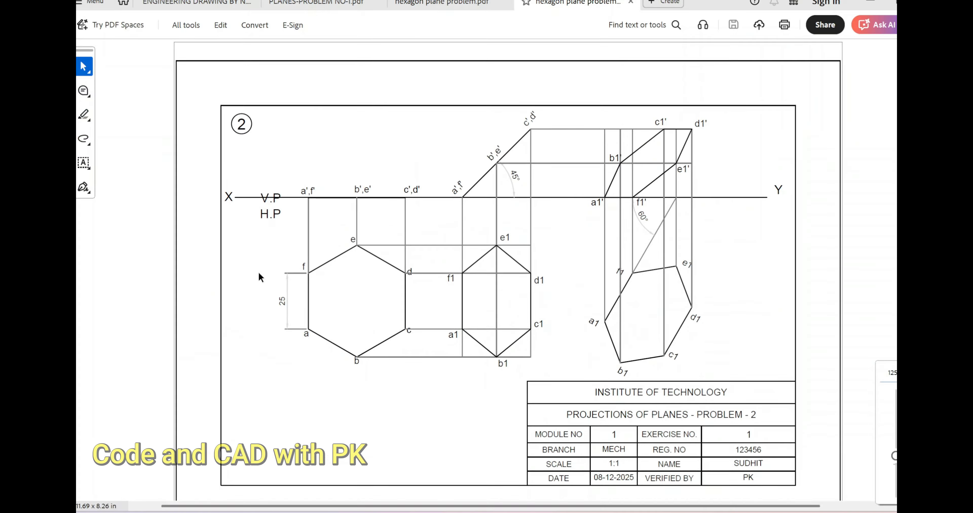